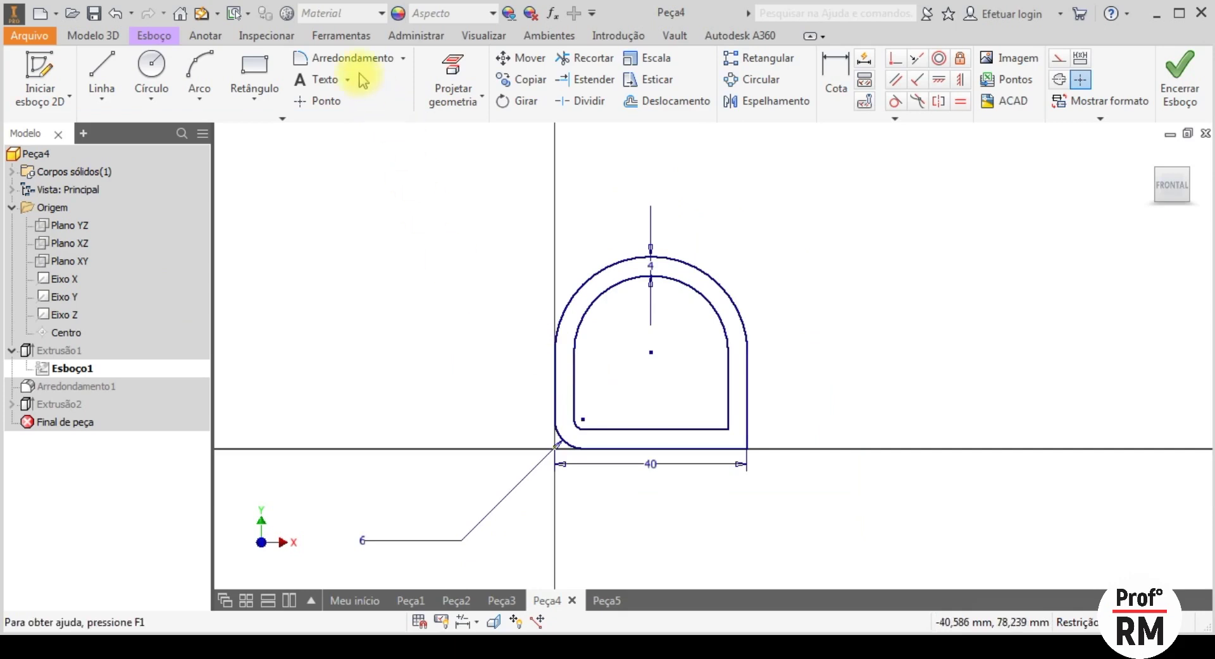
- Finish the Peça4 sketch and examine the fillet along the part's lower edge in the 3D model
left_click(1170, 109)
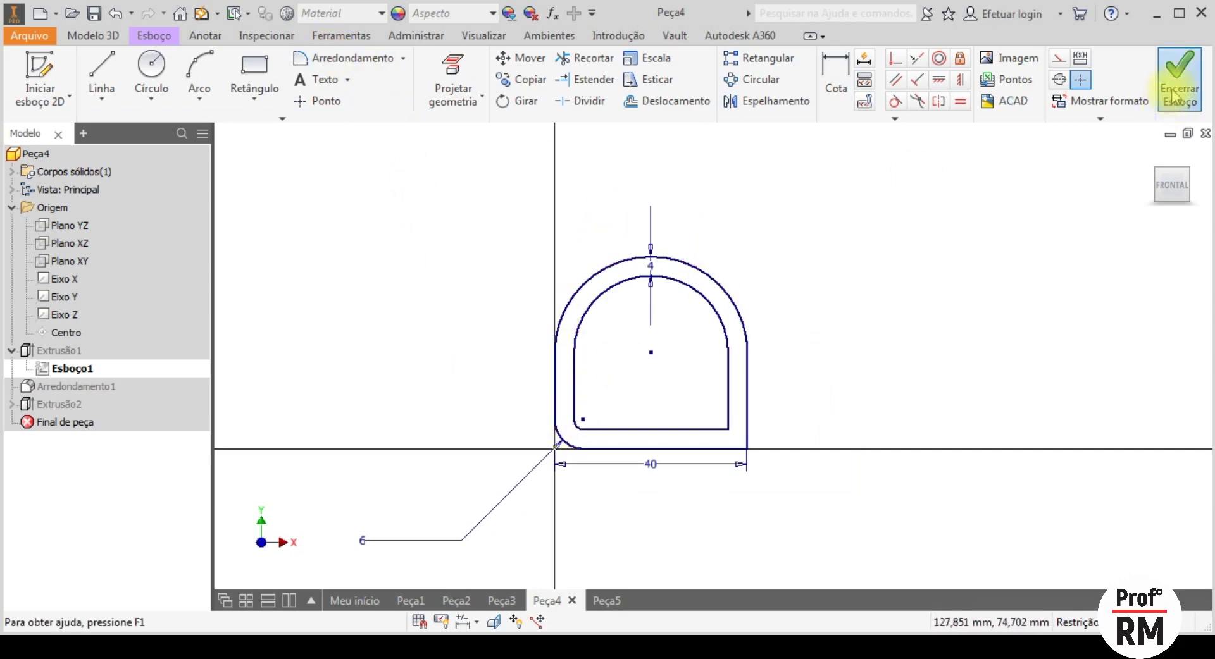
left_click(94, 388)
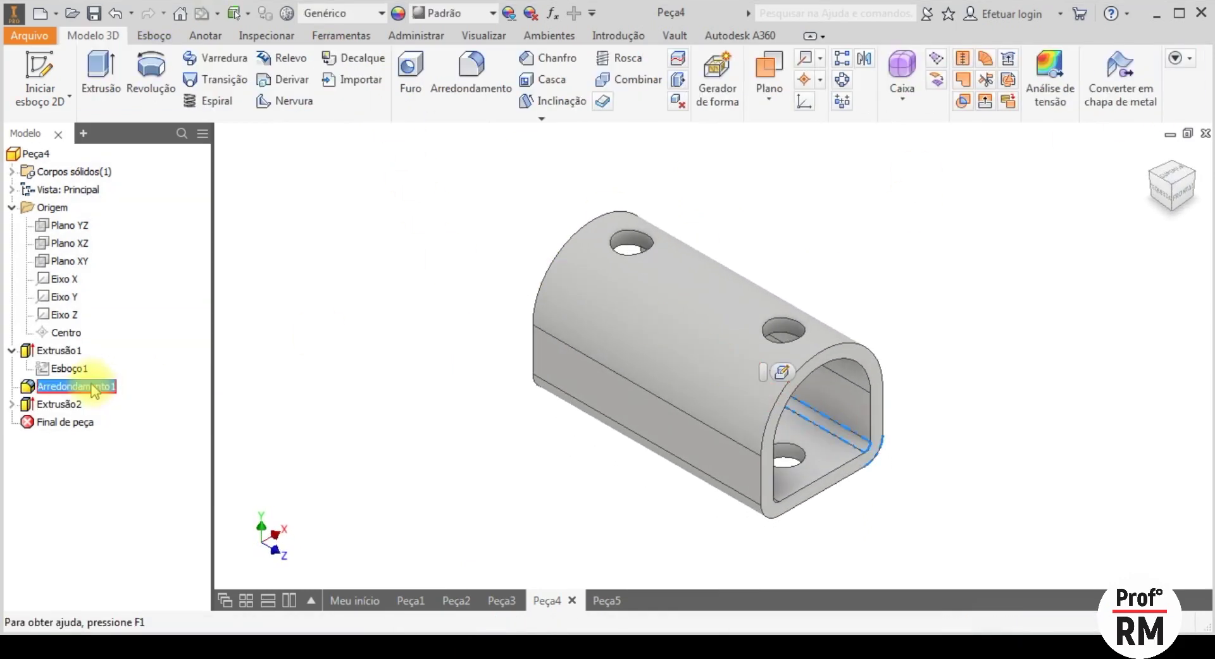
left_click(1194, 182)
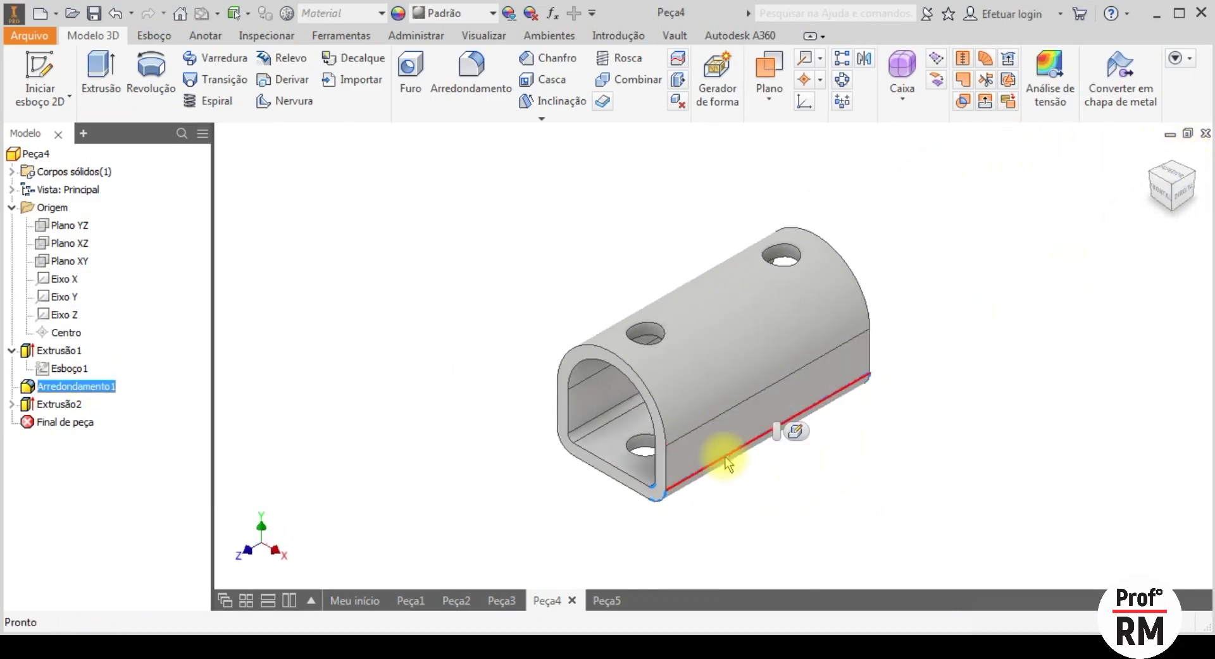
- Switch to the empty part Peça5, expand its origin geometry and start a 2D sketch on the XY plane
left_click(602, 601)
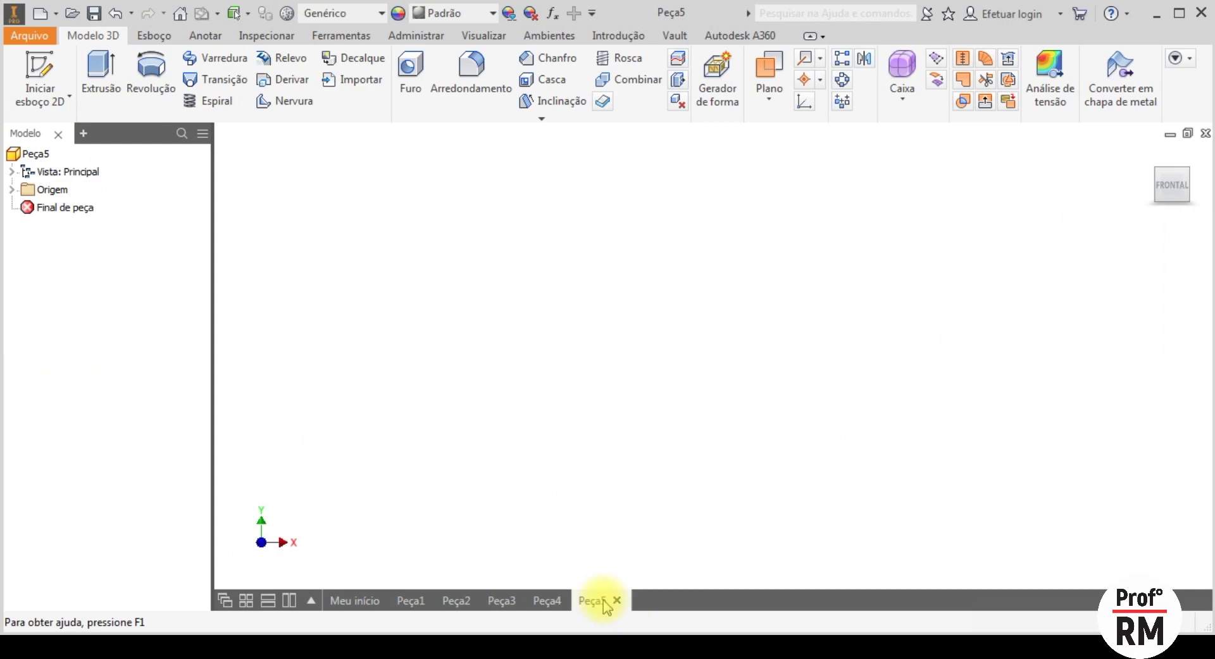
left_click(12, 189)
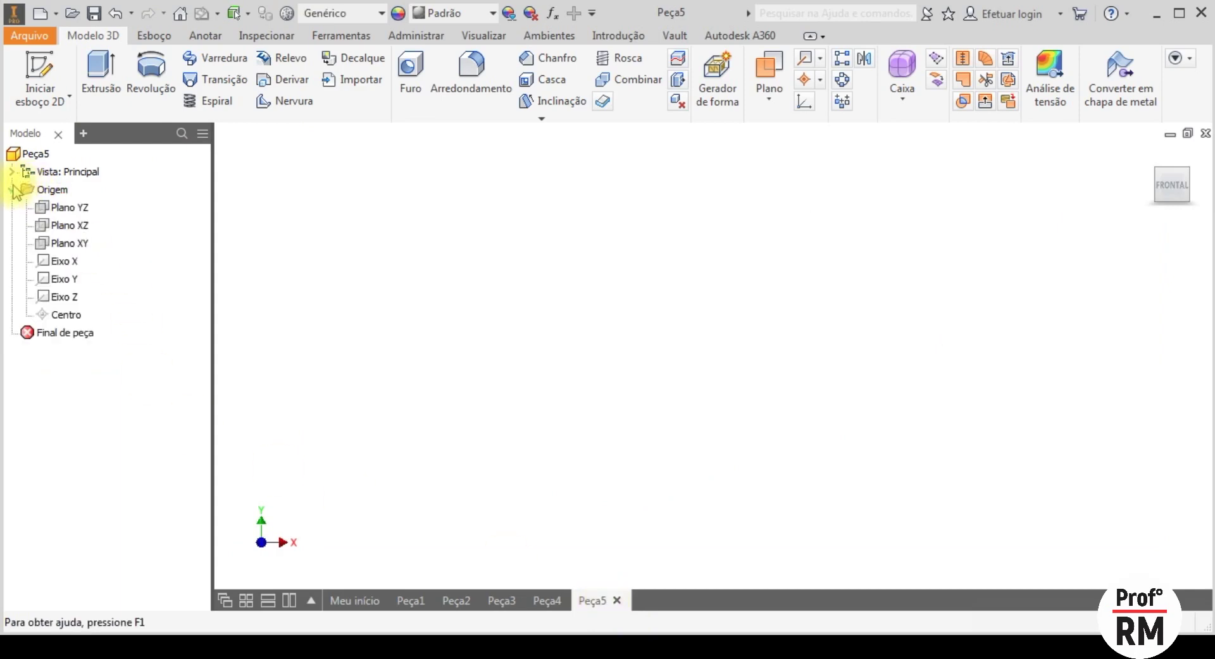
left_click(42, 66)
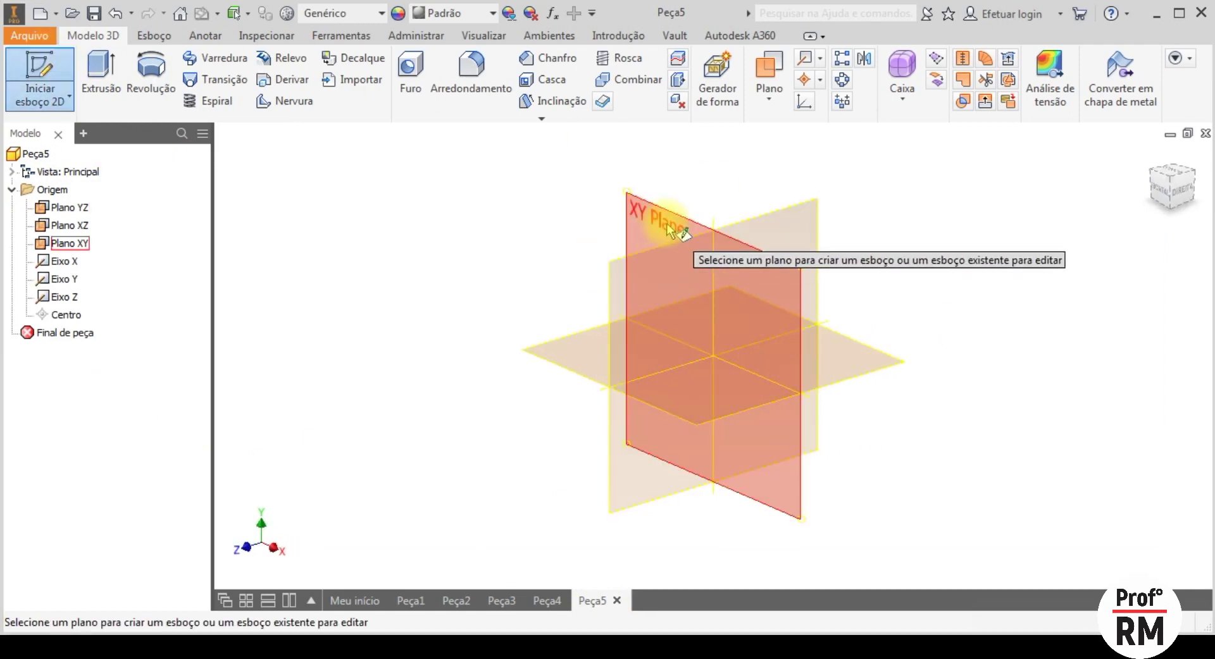
left_click(664, 223)
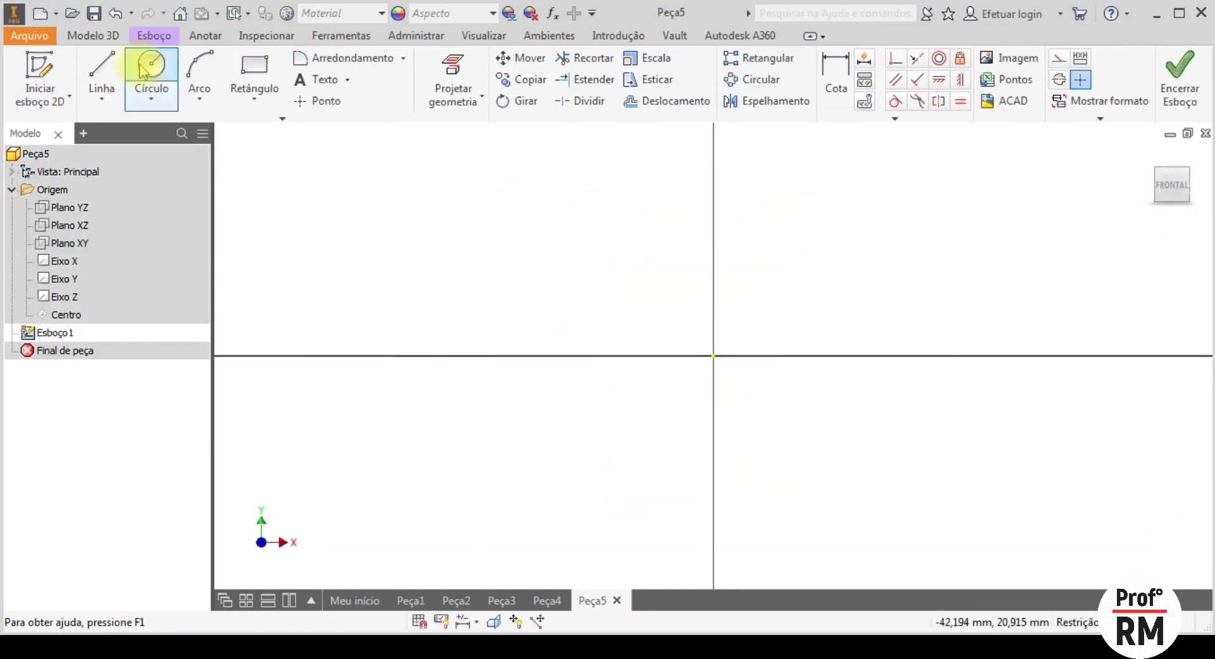
- Sketch a two-point rectangle about 22.5 mm wide and 10.5 mm high, with its lower-left corner at the origin
left_click(256, 65)
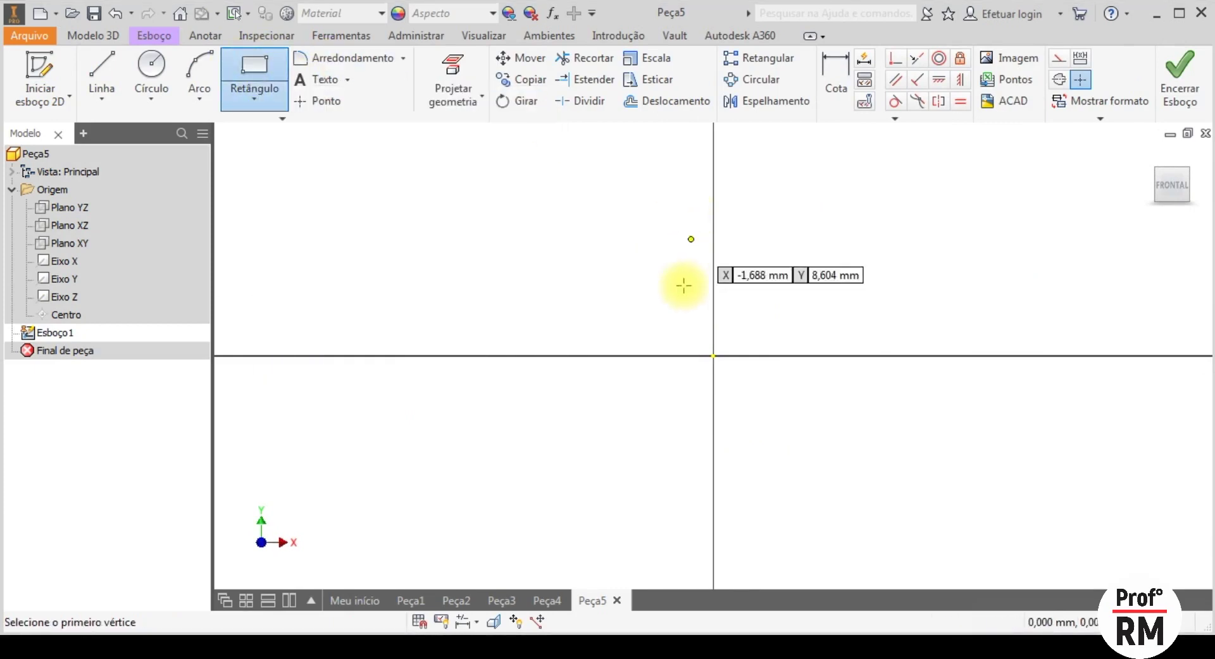
left_click(713, 356)
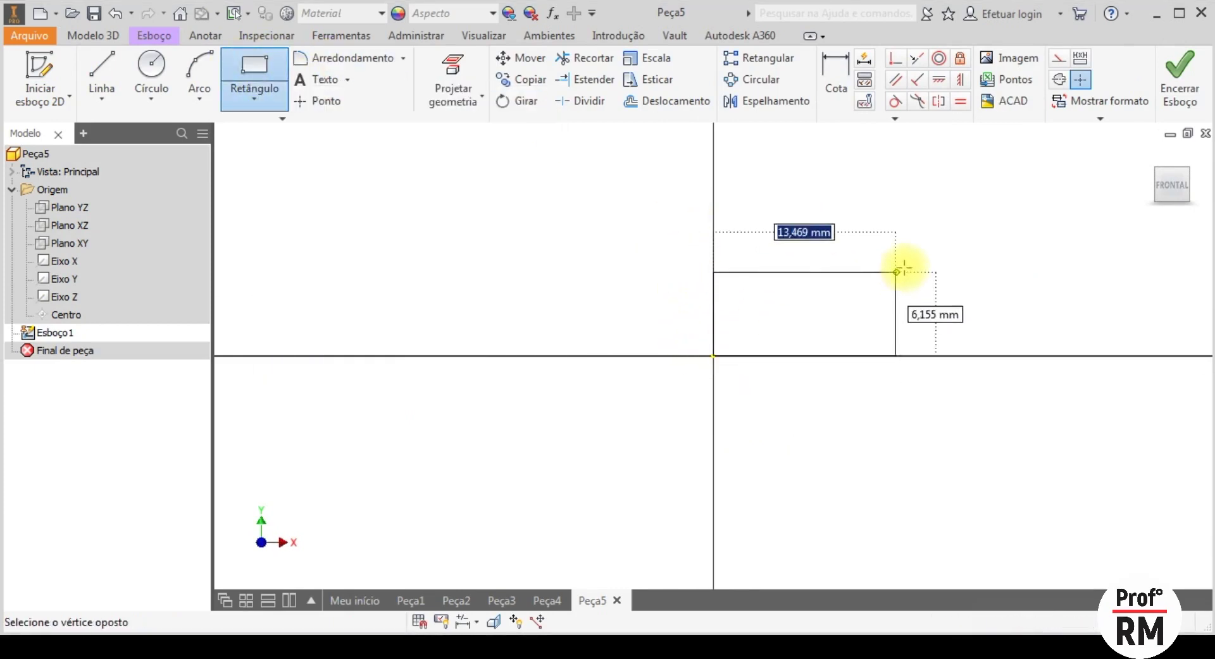
left_click(1017, 214)
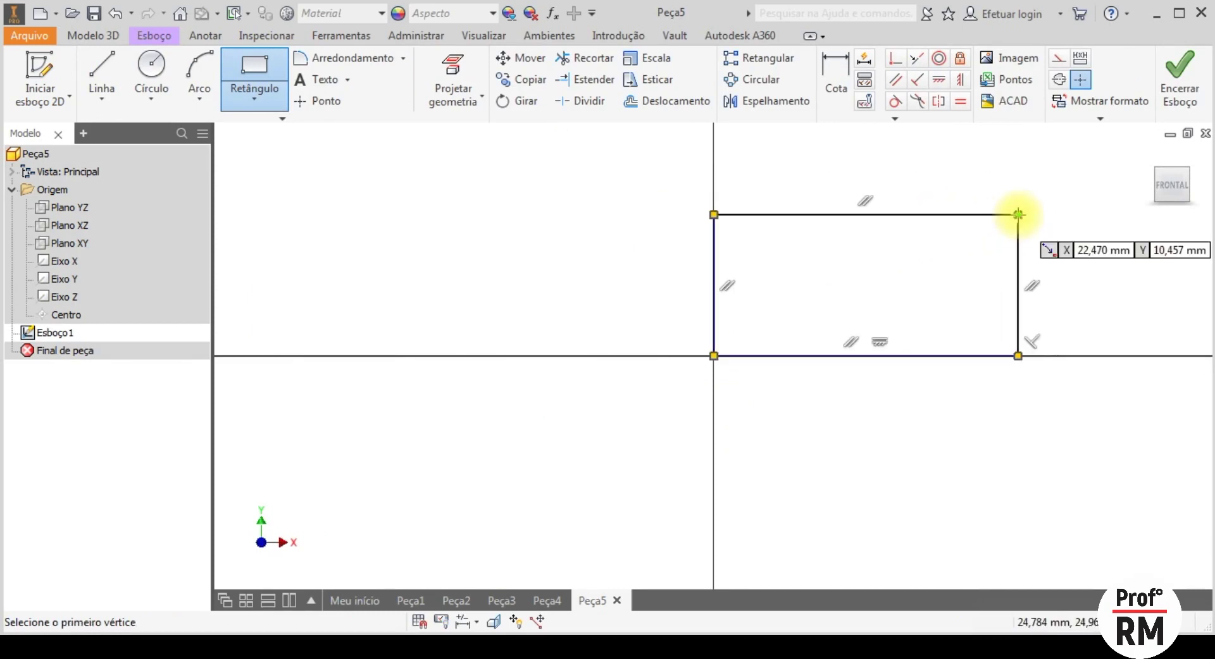
- Draw a circle tangent to the rectangle's left, bottom and right lines
left_click(160, 97)
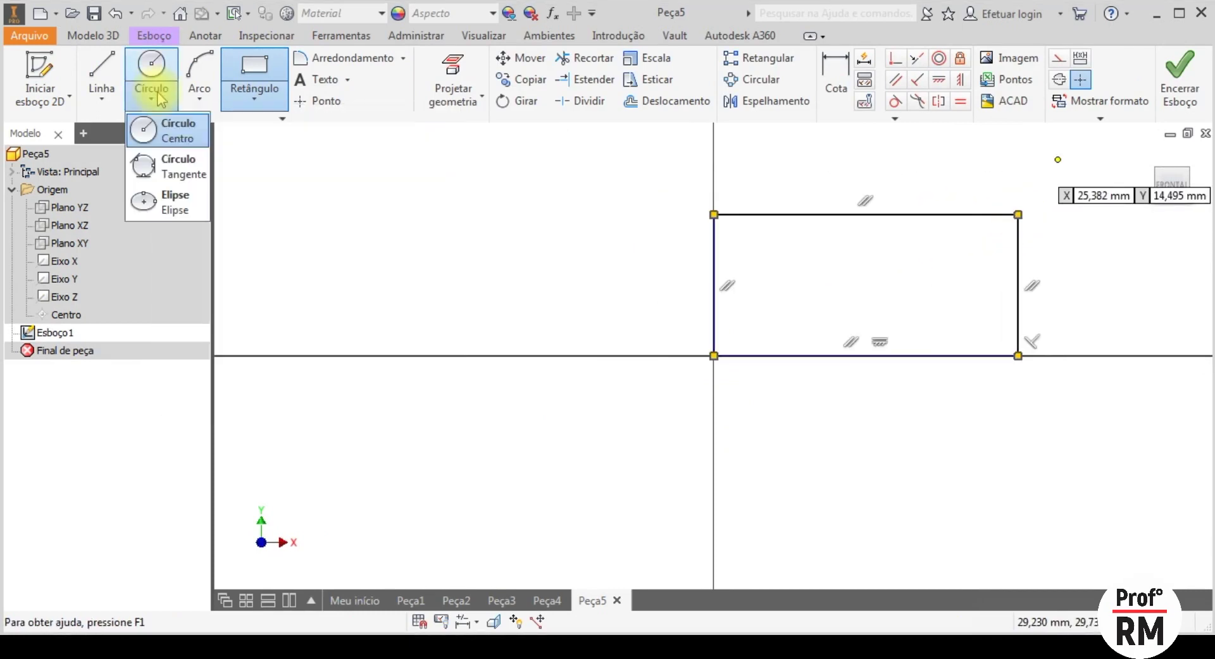
left_click(161, 169)
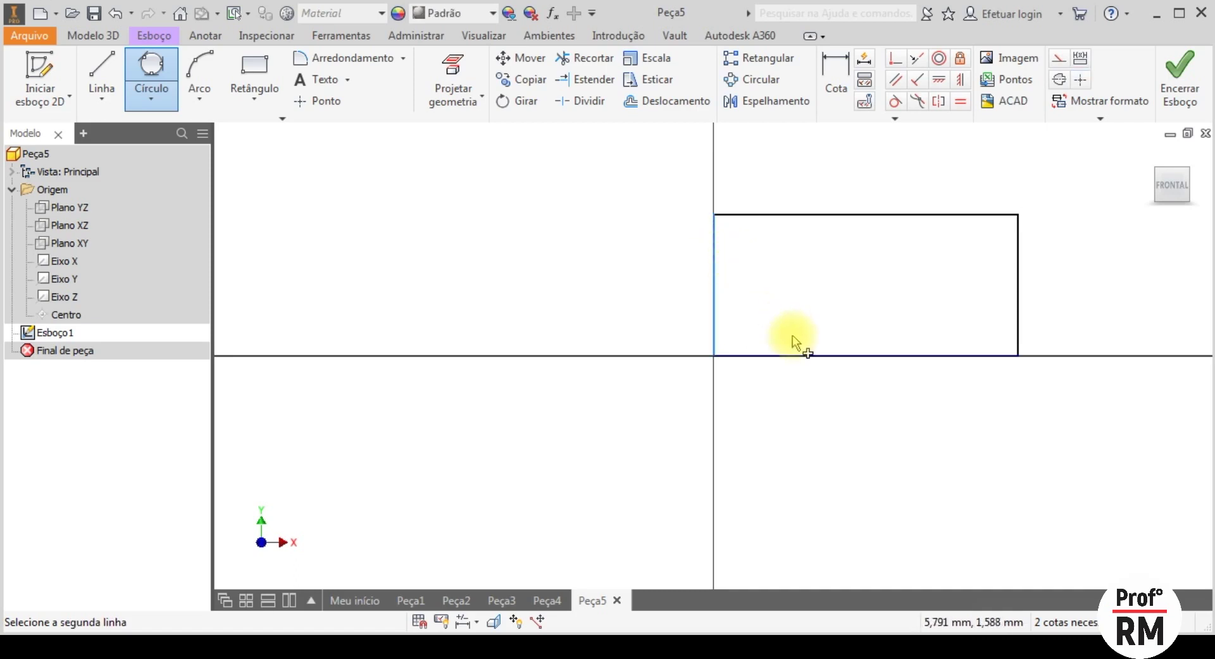
left_click(794, 356)
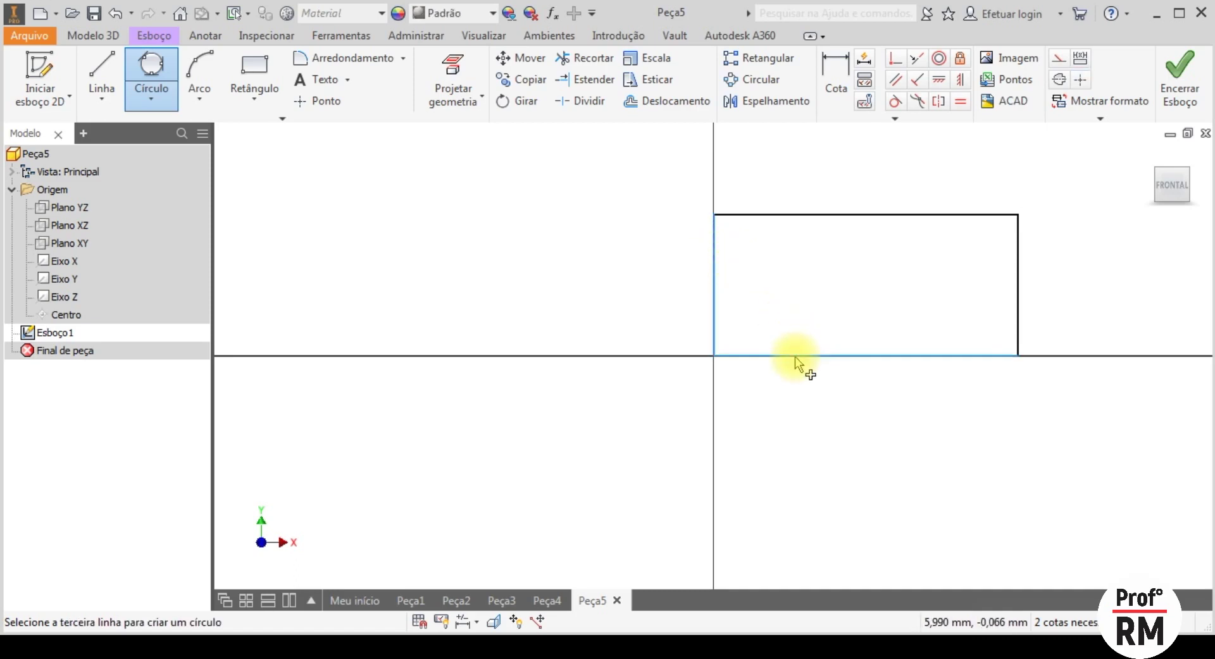
left_click(1016, 259)
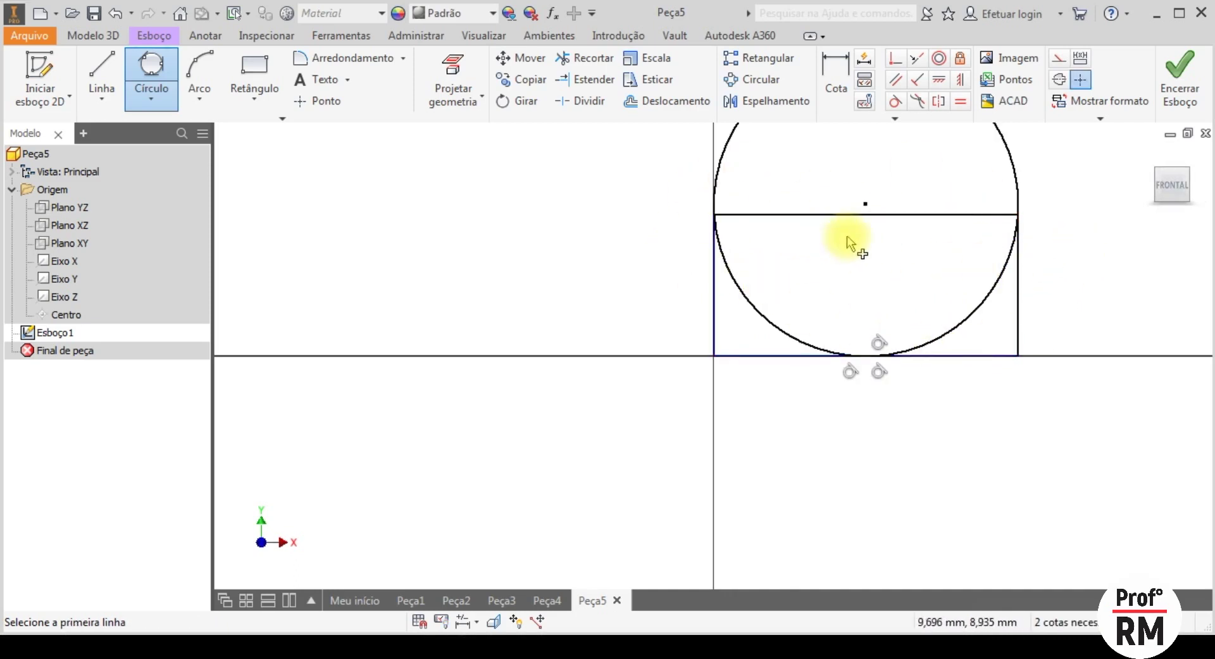
- Apply a coincident constraint between the circle's centre point and the rectangle's upper line
left_click(1169, 193)
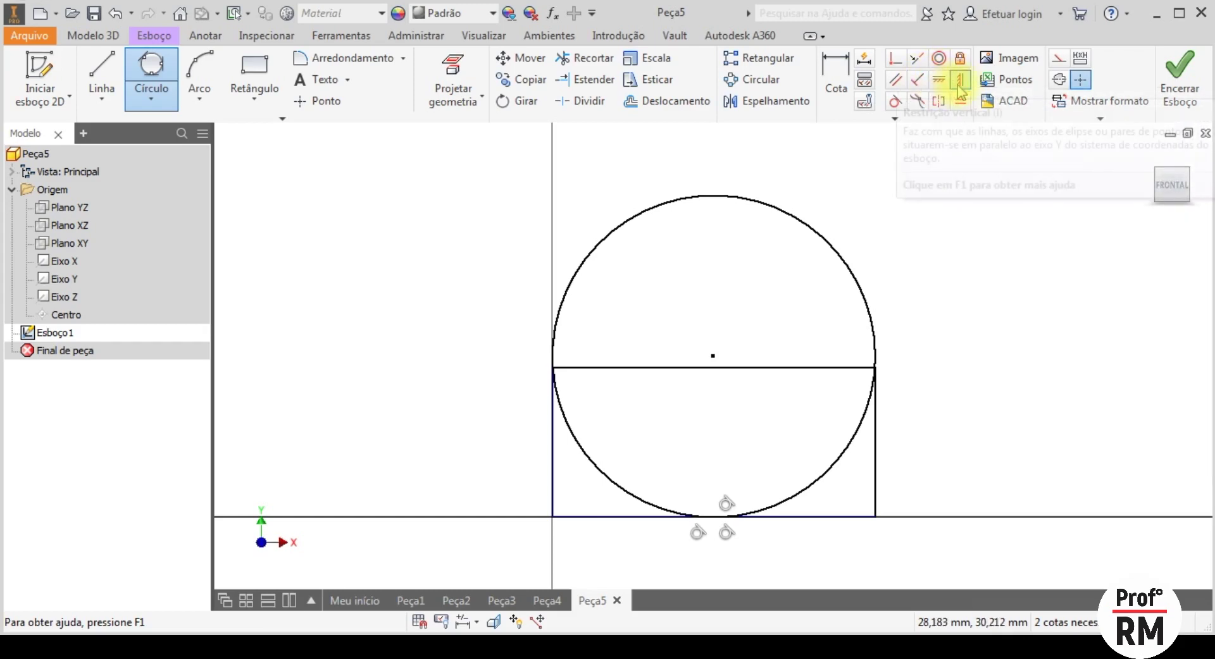
left_click(895, 59)
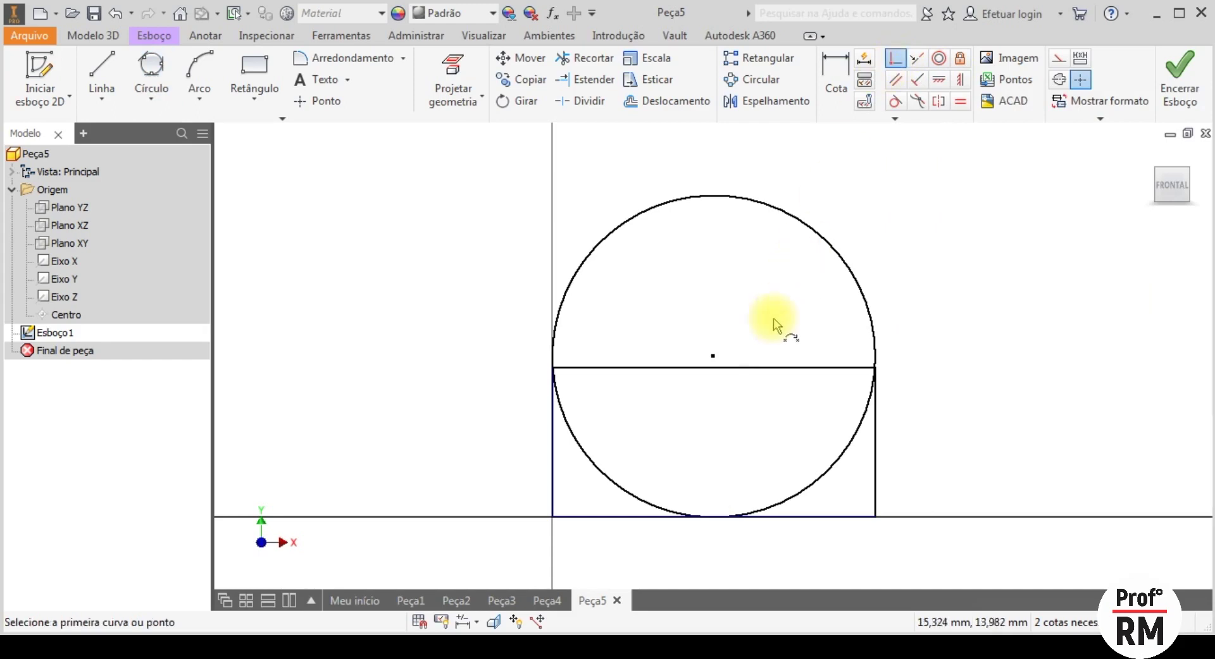
left_click(713, 355)
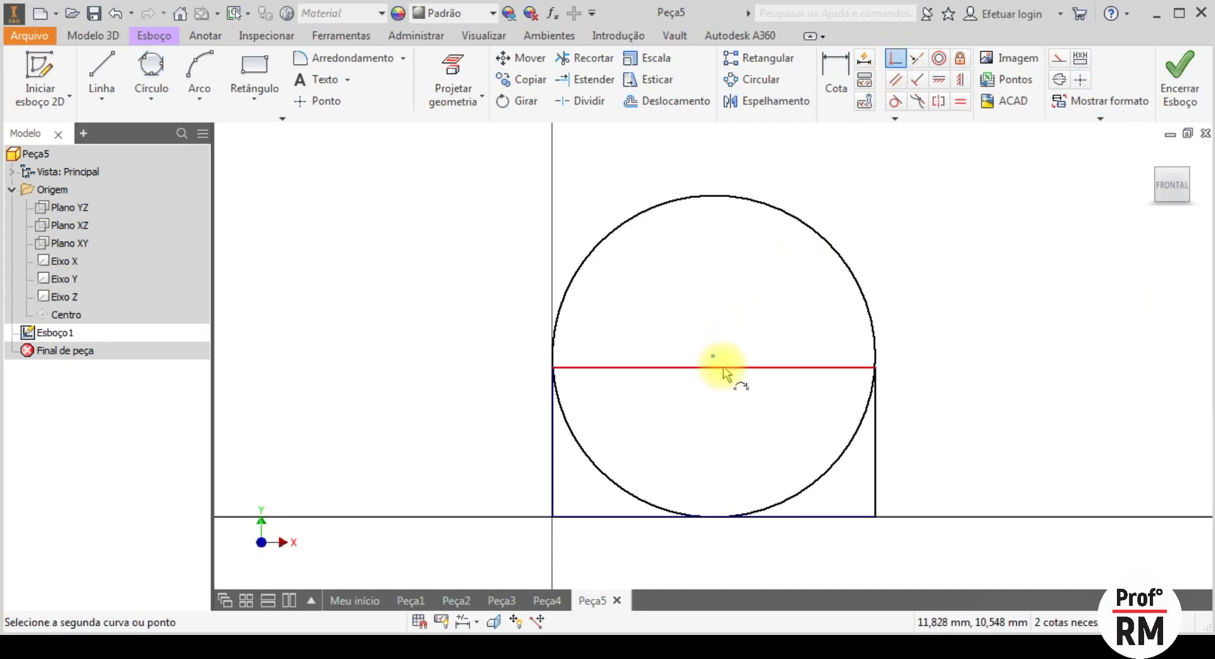
left_click(731, 367)
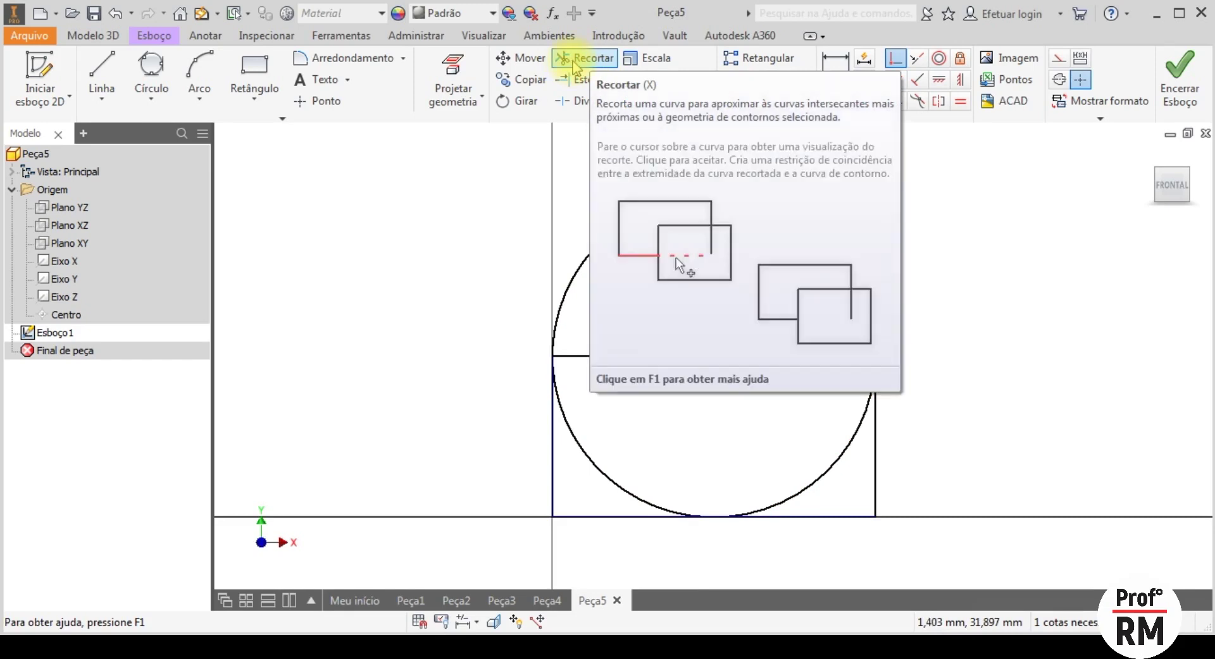
- Trim the rectangle's upper line and both lower quarter arcs of the circle, leaving a single arched outline
left_click(576, 59)
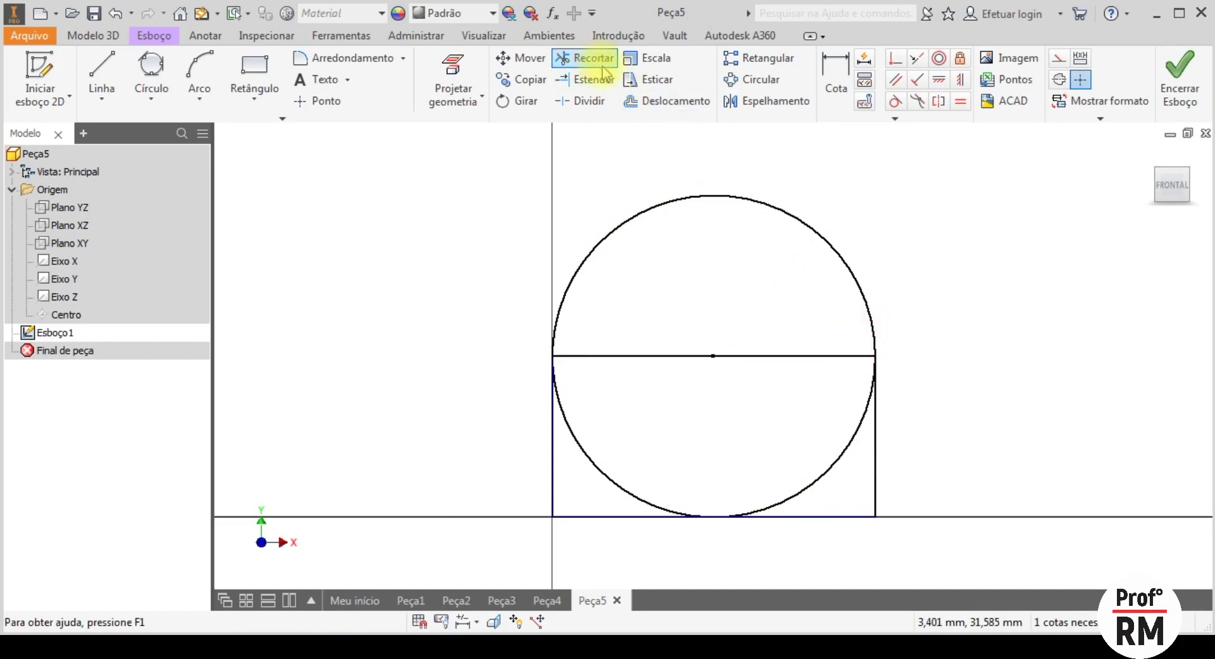
left_click(627, 356)
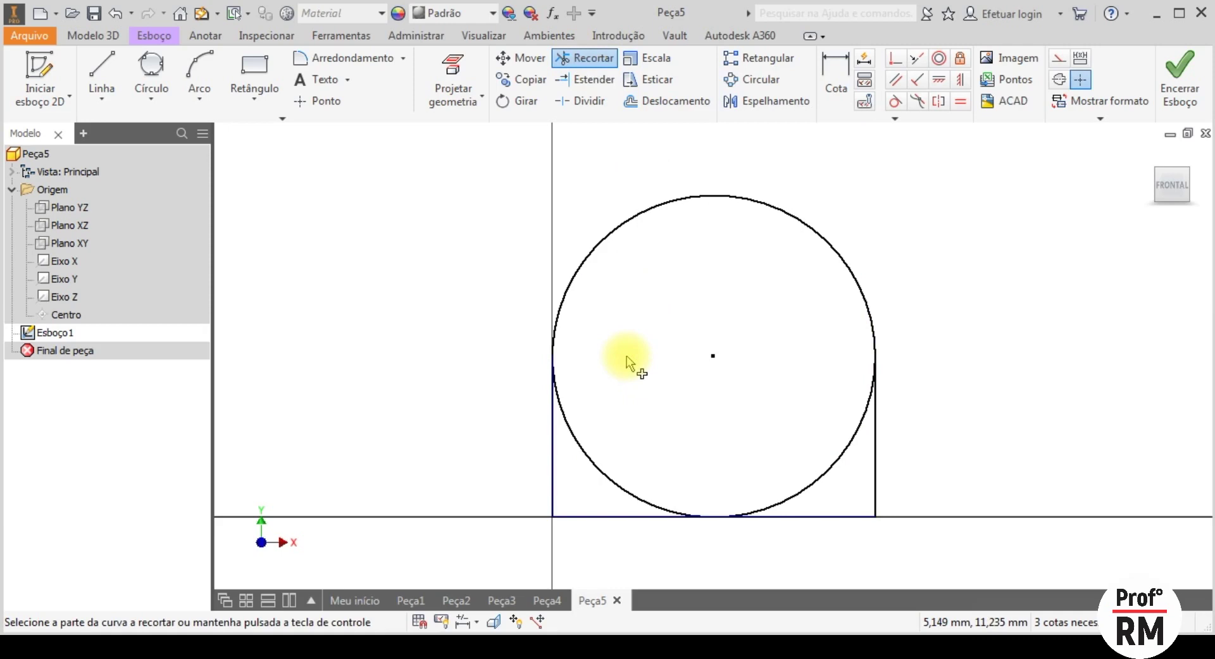
left_click(596, 454)
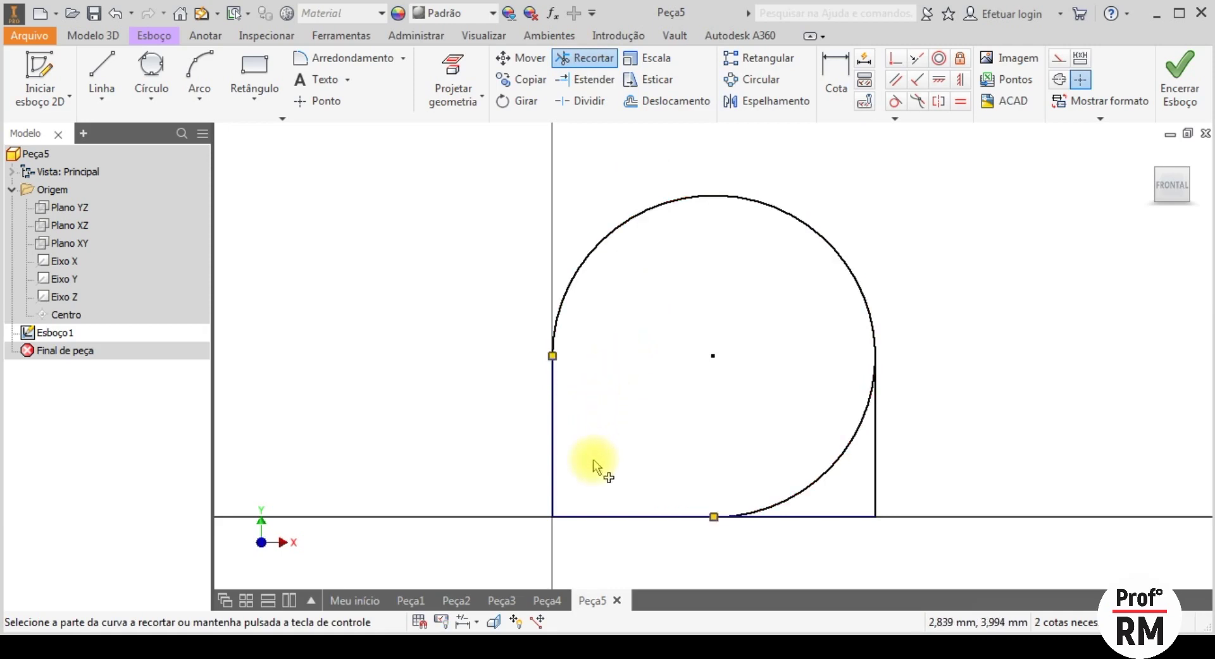
left_click(801, 489)
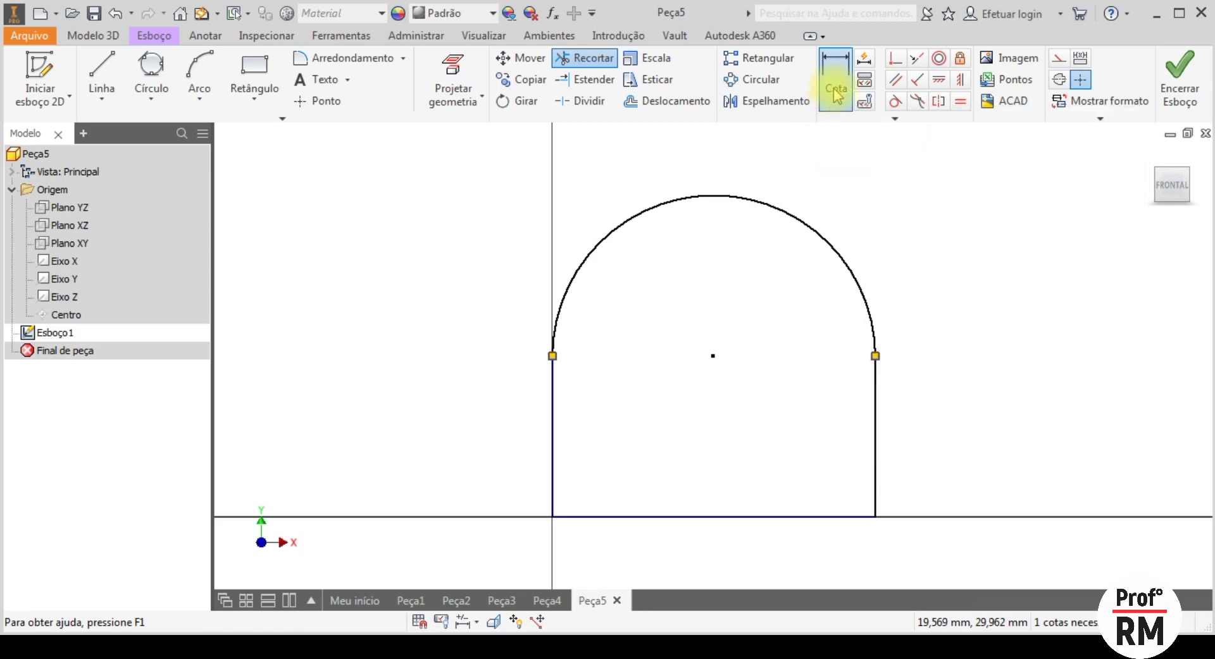
- Dimension the distance between the profile's two vertical sides below the base and set it to 40 mm
left_click(837, 95)
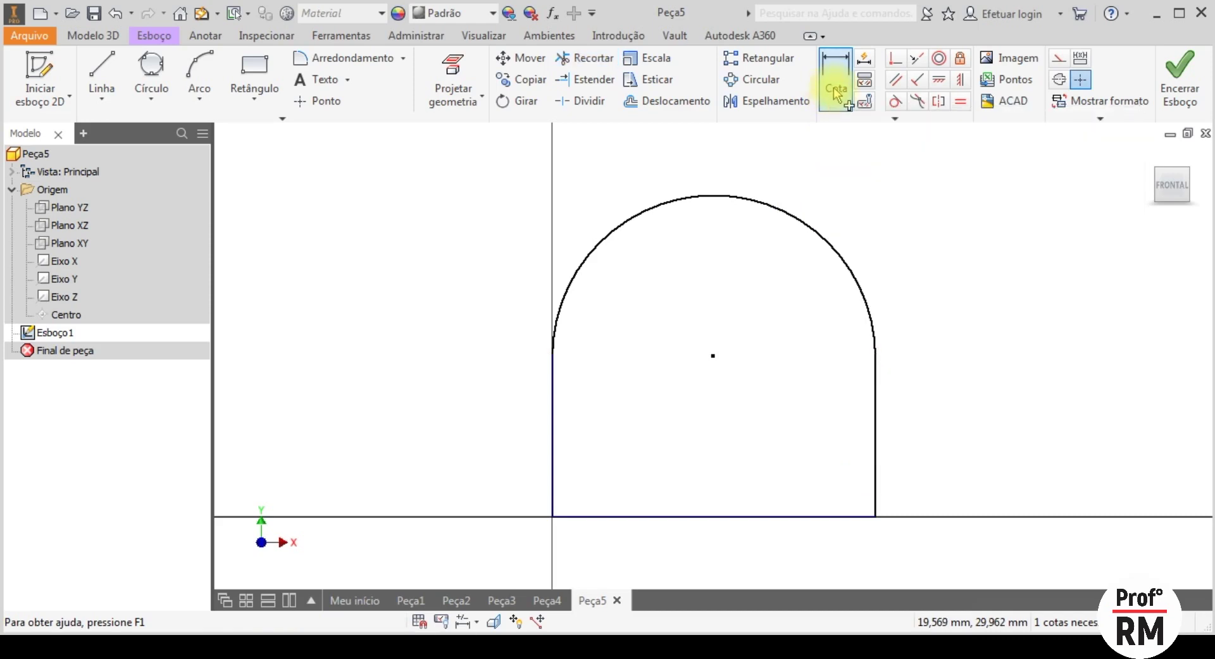
left_click(552, 496)
left_click(875, 450)
left_click(739, 545)
type("40")
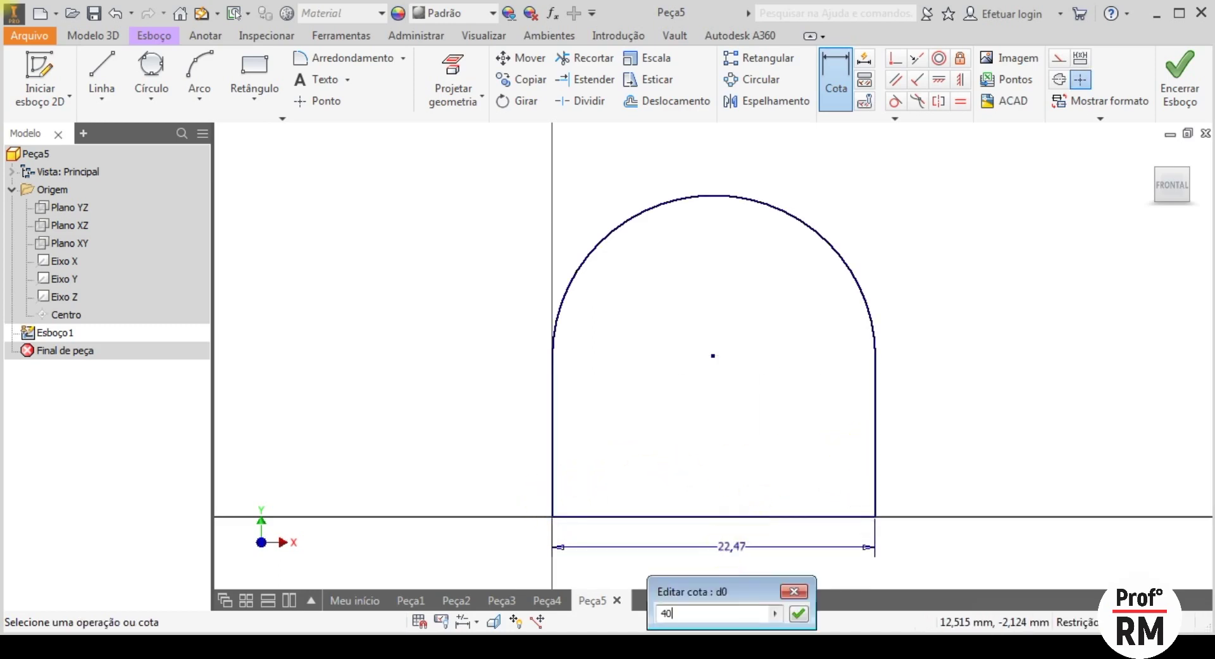
key("Return")
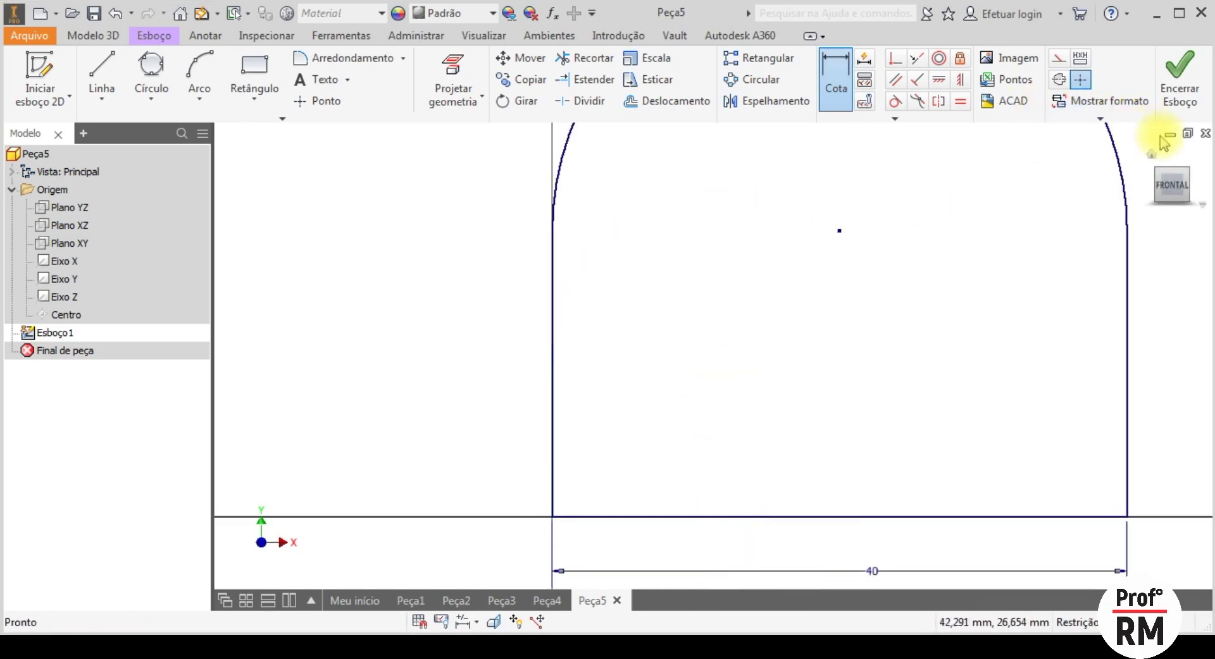
- Add a 6 mm sketch fillet at the lower-left corner, between the left side and the base line
left_click(1172, 186)
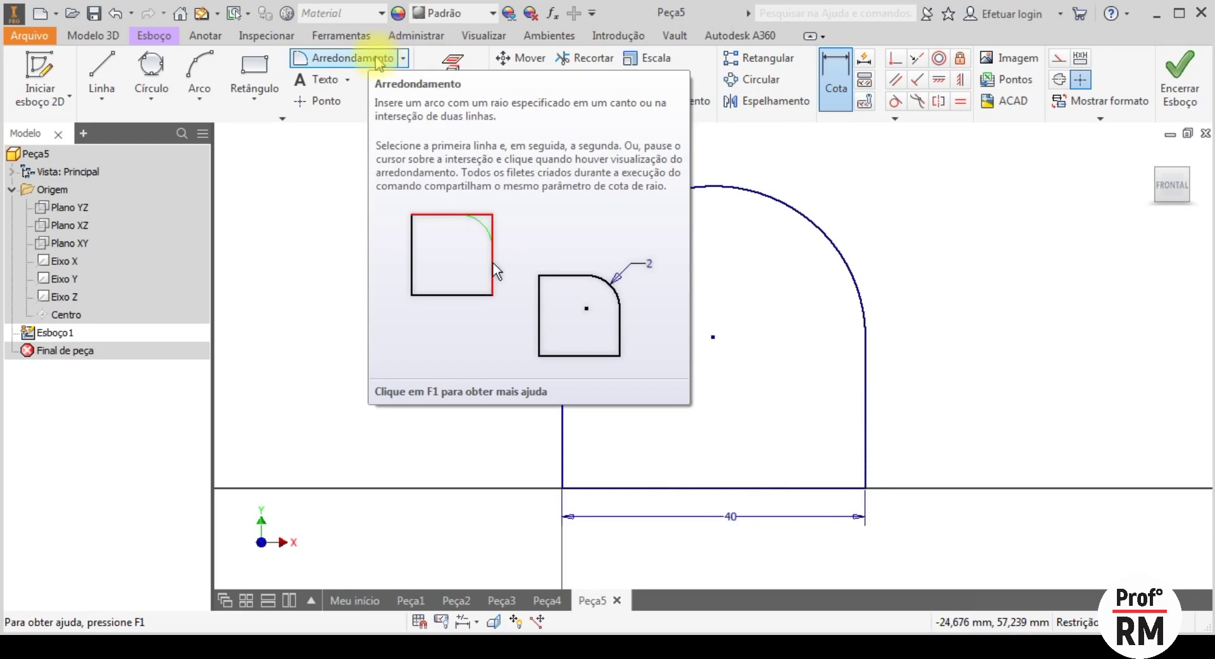
left_click(378, 61)
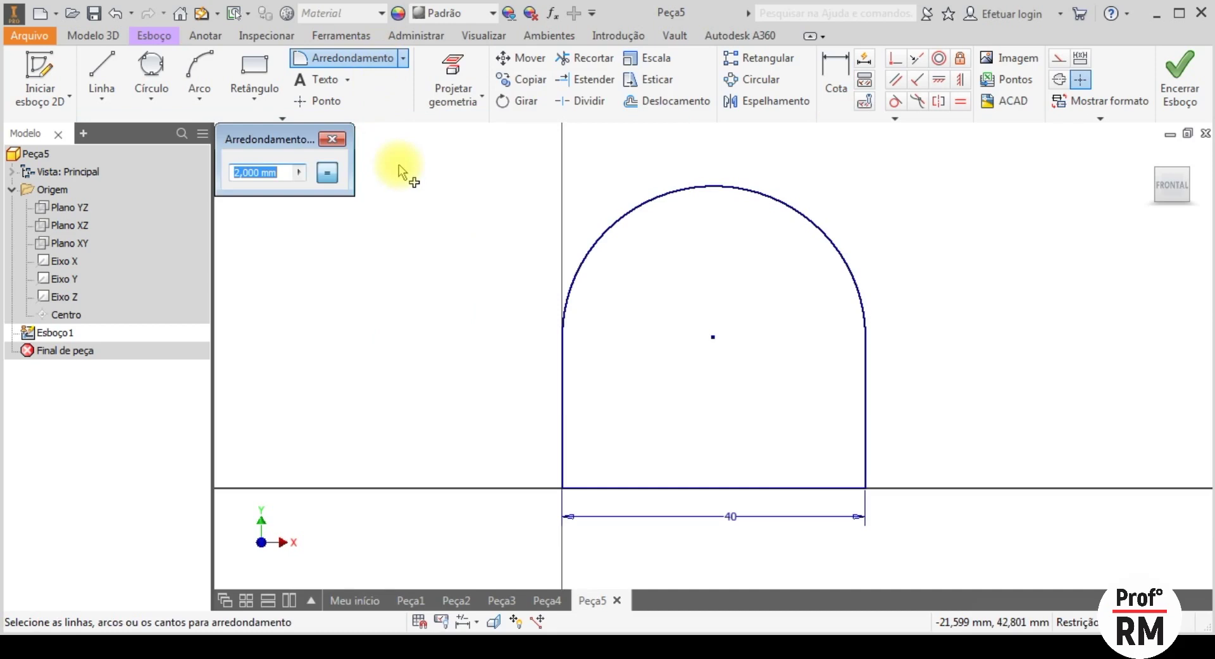
type("6")
left_click(560, 405)
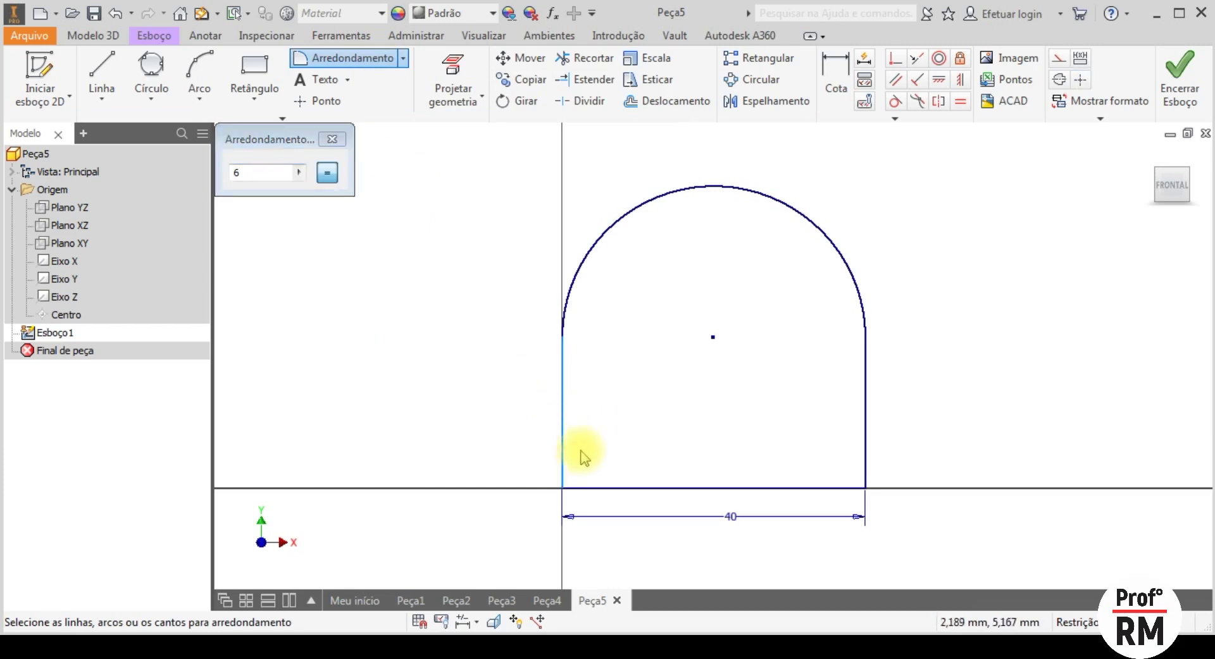
left_click(593, 488)
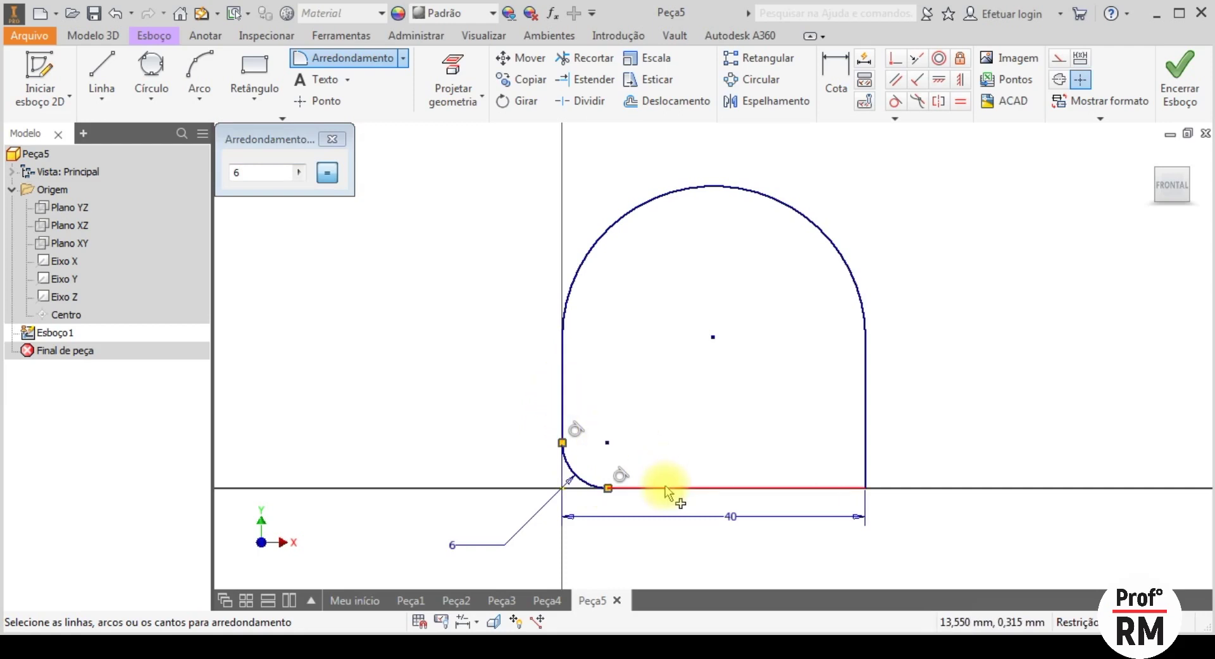
left_click(334, 141)
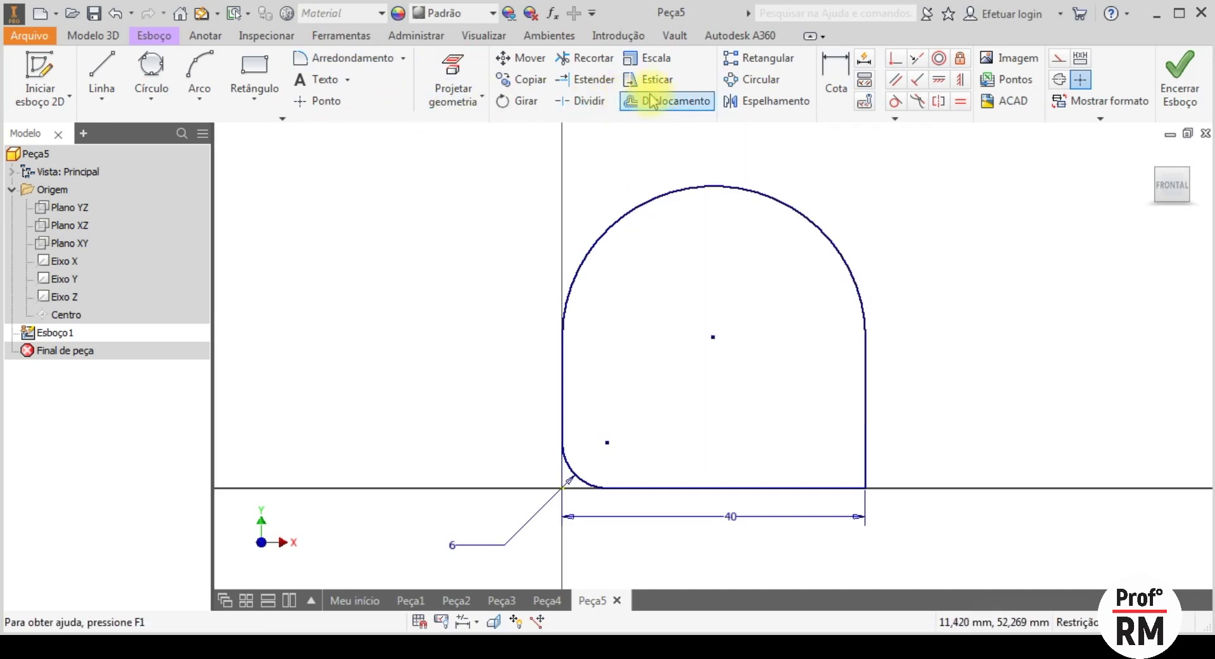
- Offset the whole arched profile inward by 4 mm and check the offset dimension at the top of the arc
left_click(650, 101)
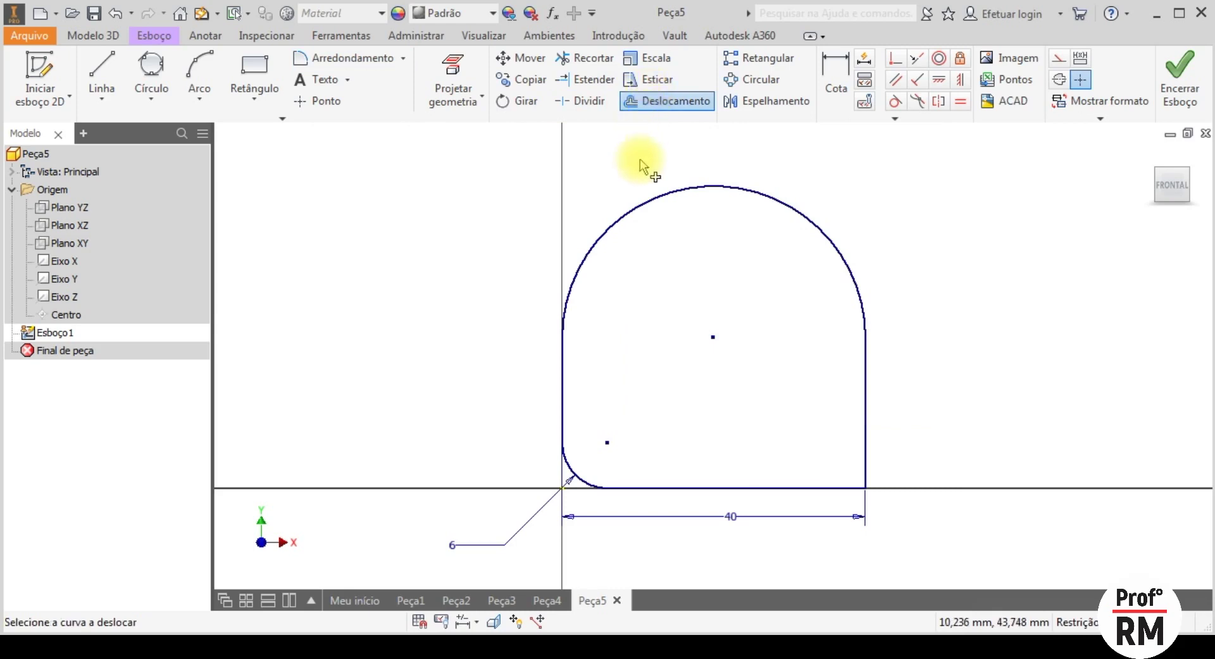
left_click(641, 204)
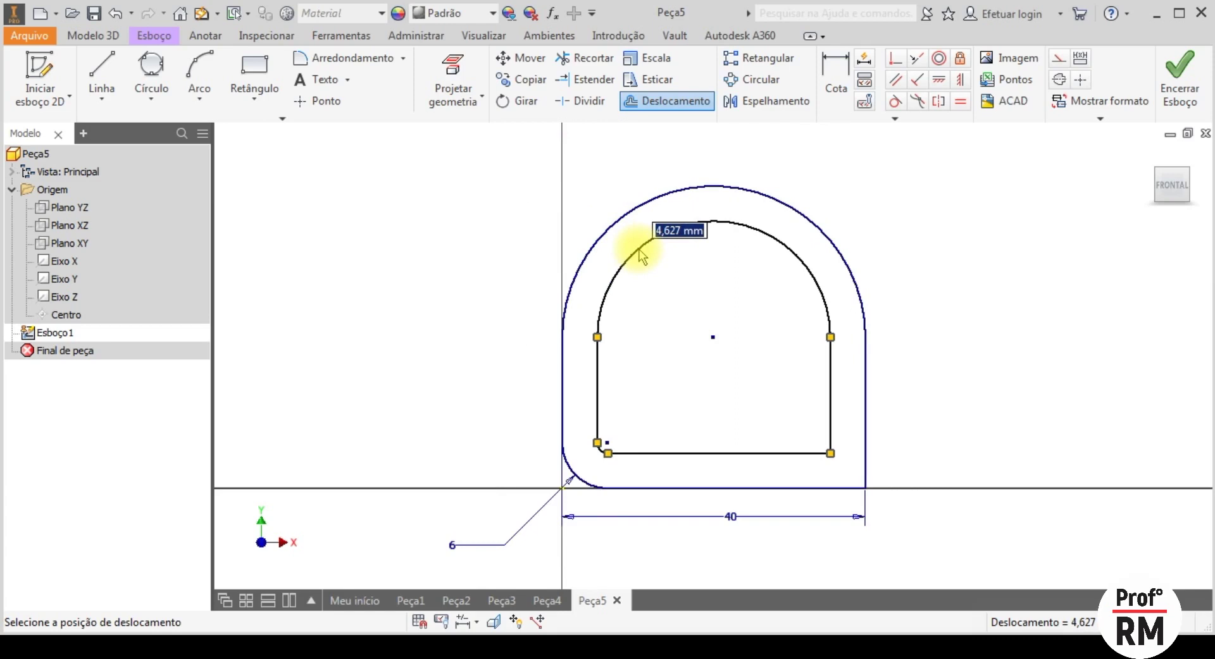
type("4")
key("Return")
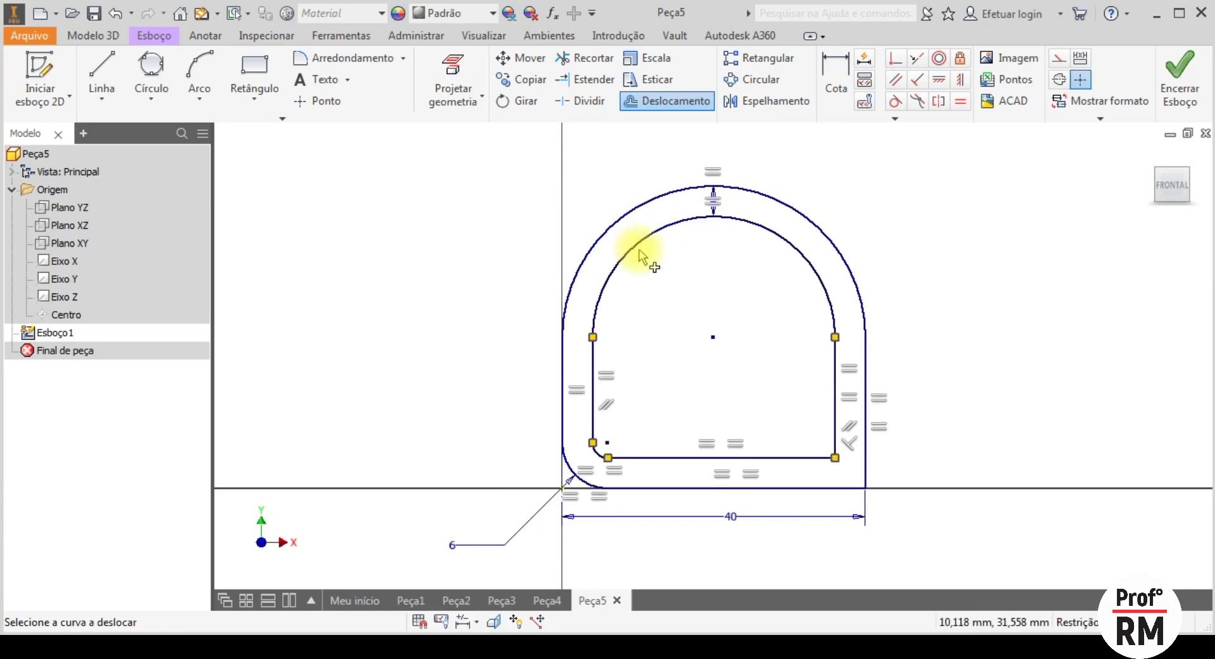
scroll(702, 182, "up", 5)
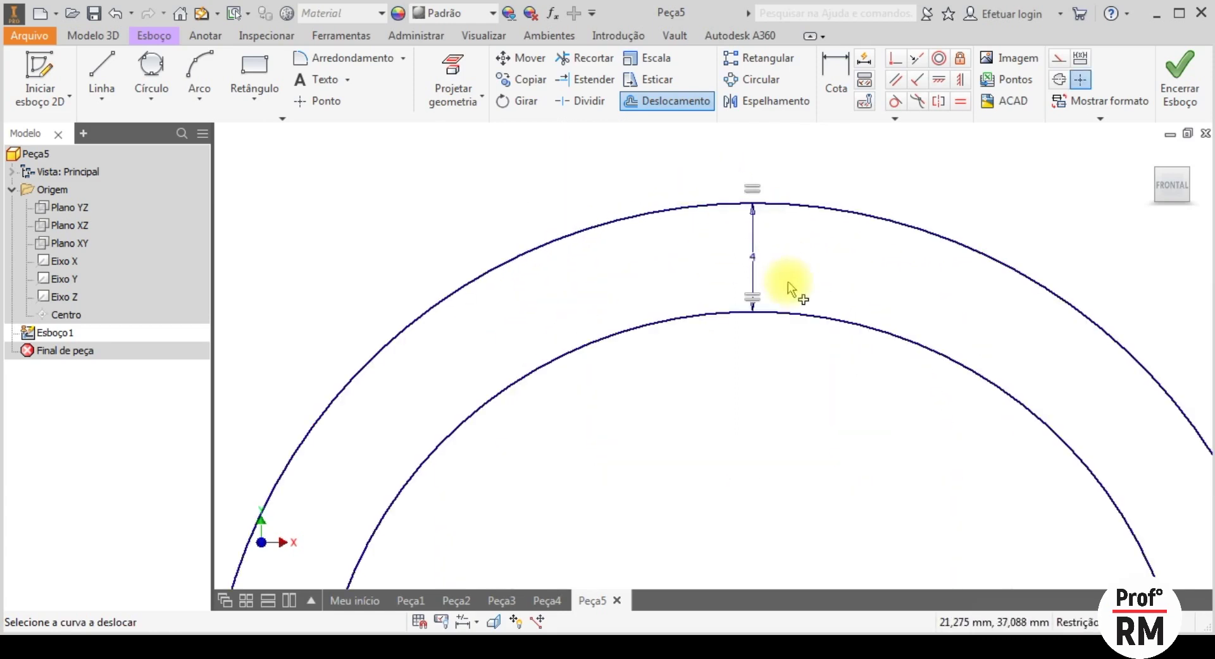
scroll(756, 212, "up", 3)
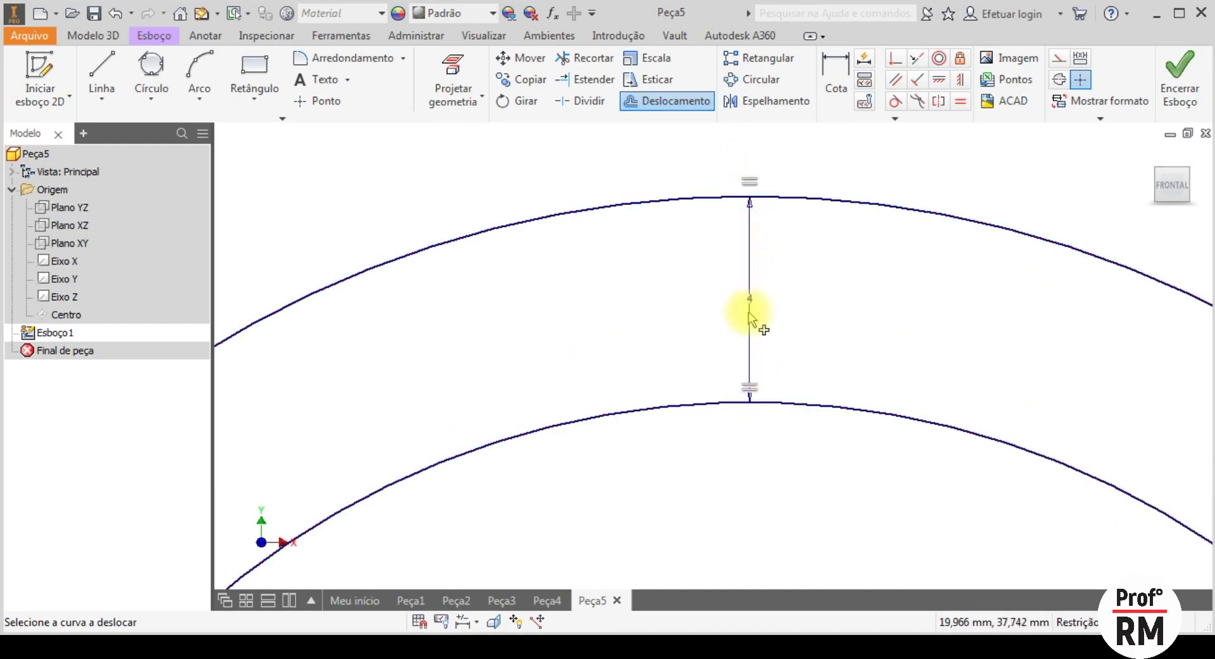
- Examine the outer and inner lower-left corner arcs, checking the inner arc's radius with the Dimension tool without placing a dimension
scroll(726, 211, "down", 8)
scroll(712, 266, "up", 8)
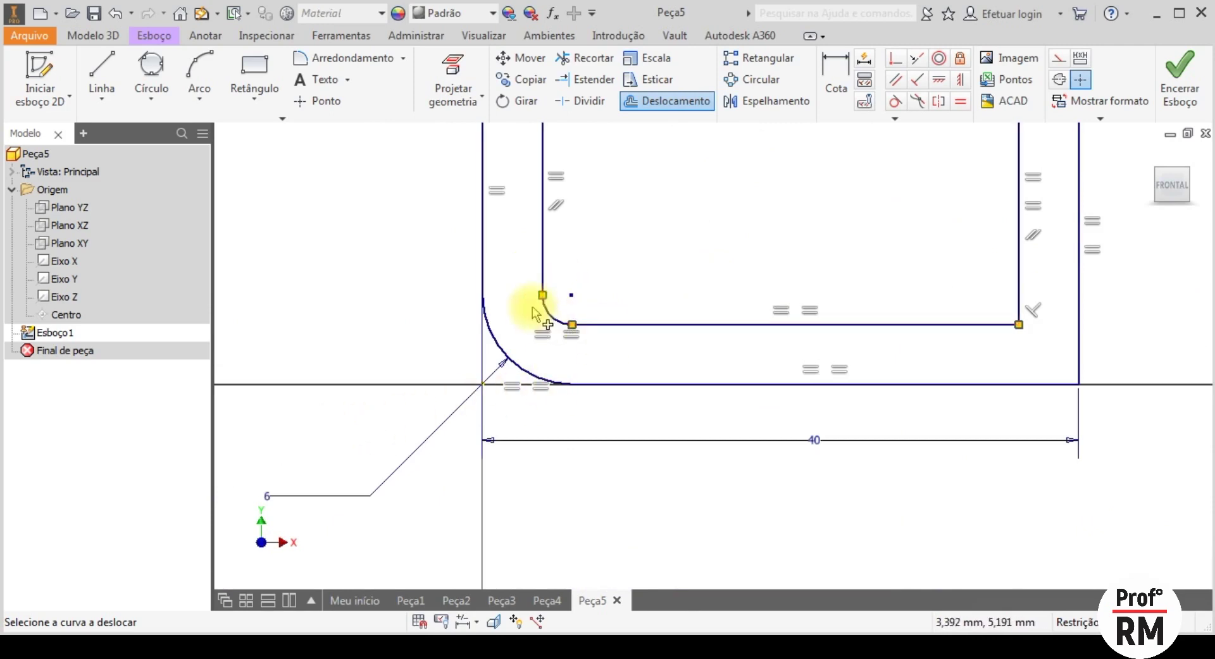
scroll(555, 310, "up", 3)
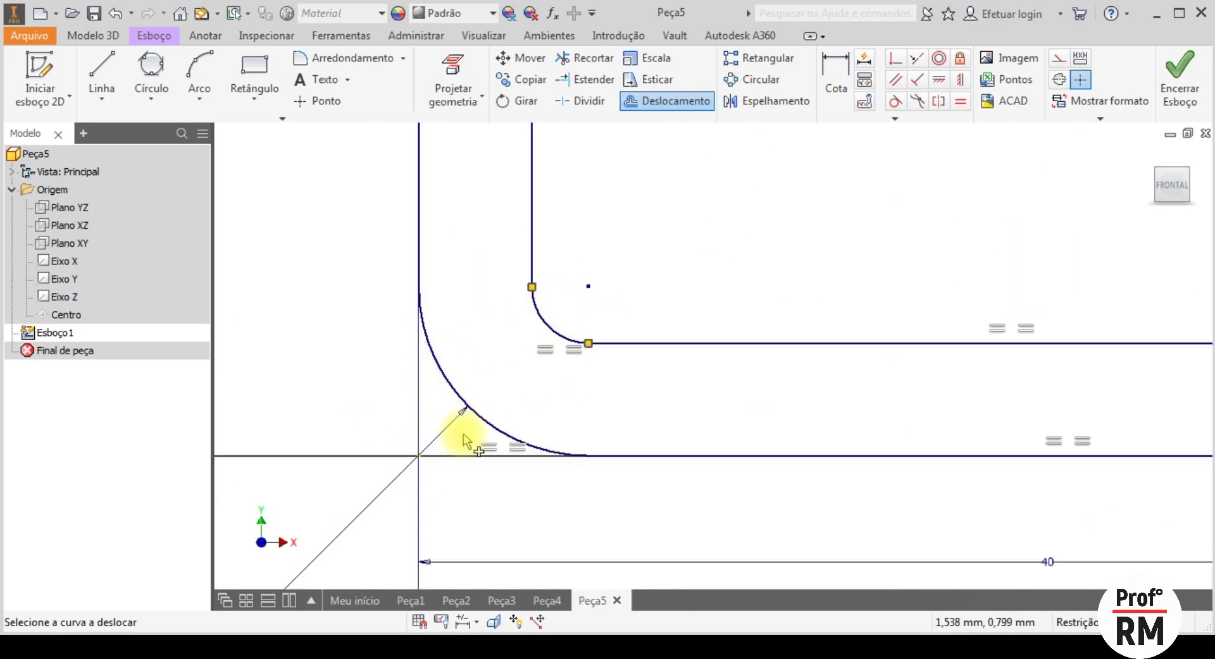
scroll(458, 403, "down", 5)
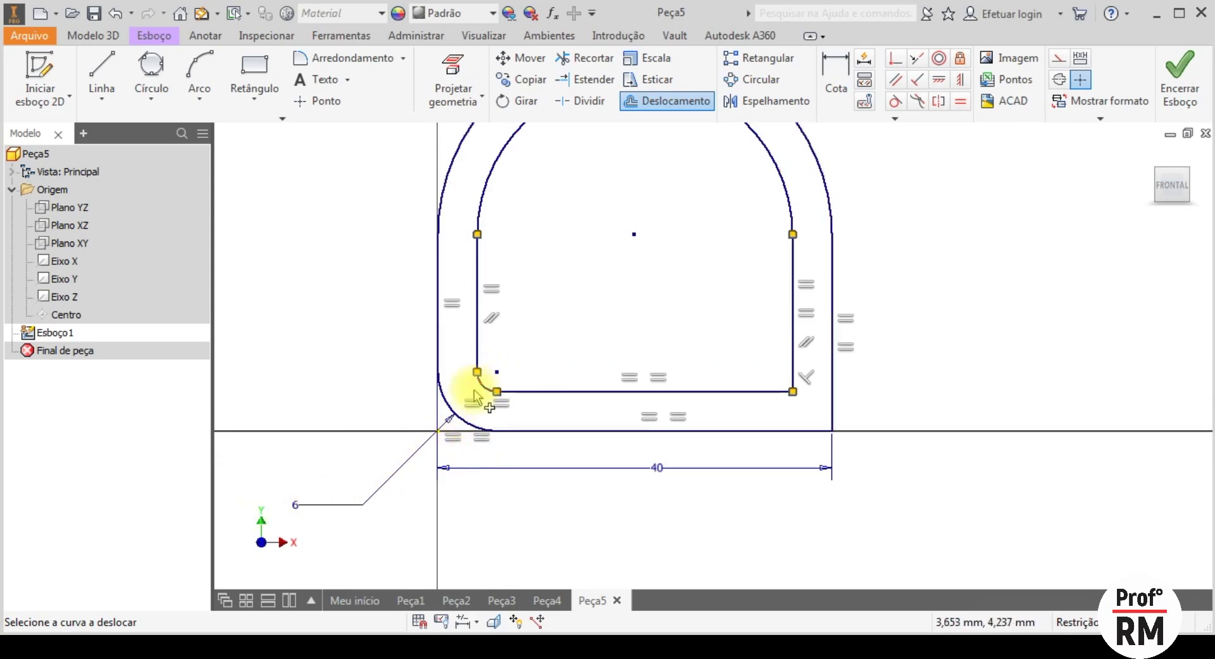
scroll(487, 382, "up", 5)
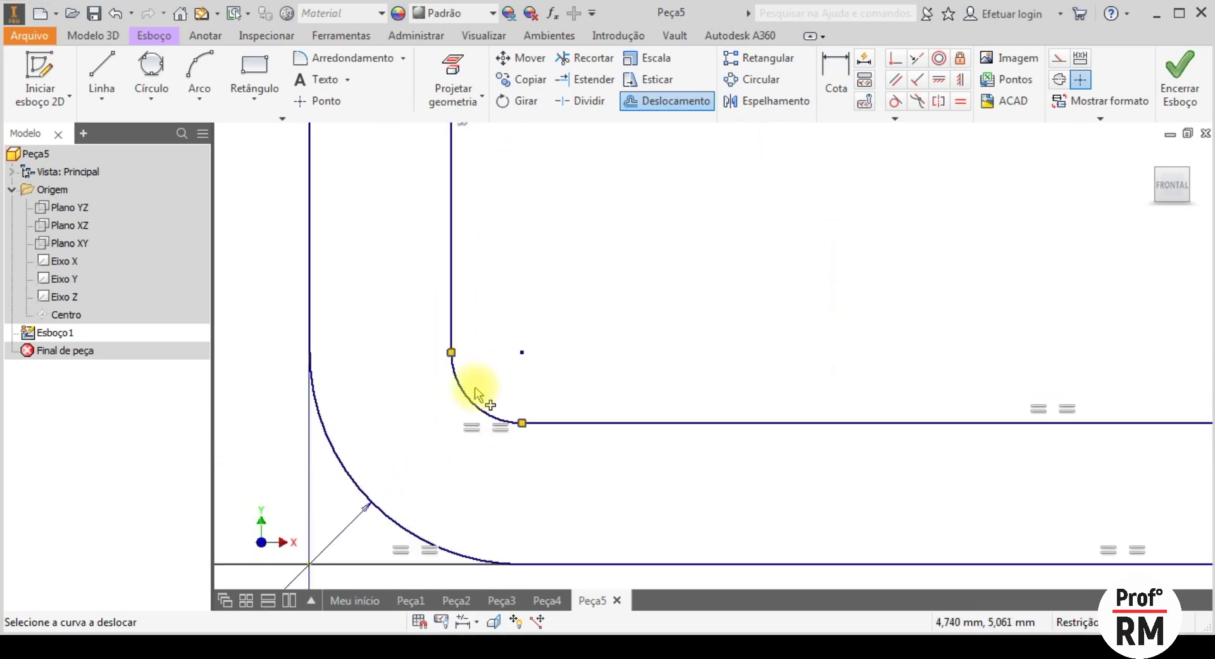
left_click(836, 81)
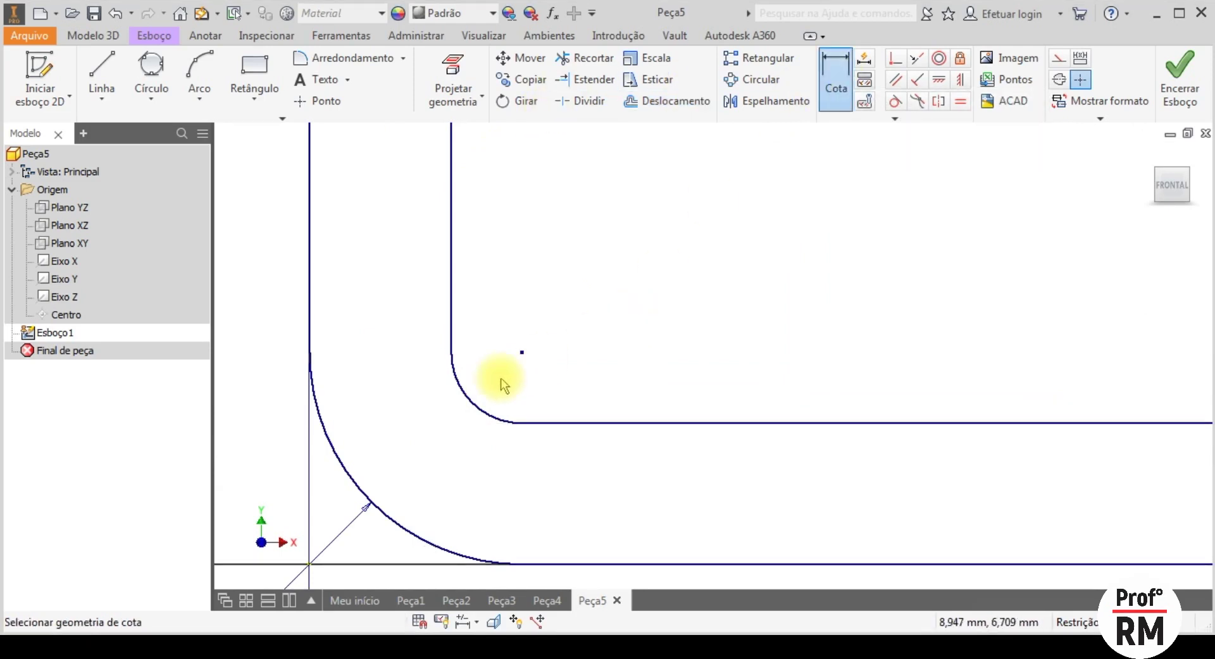
left_click(463, 397)
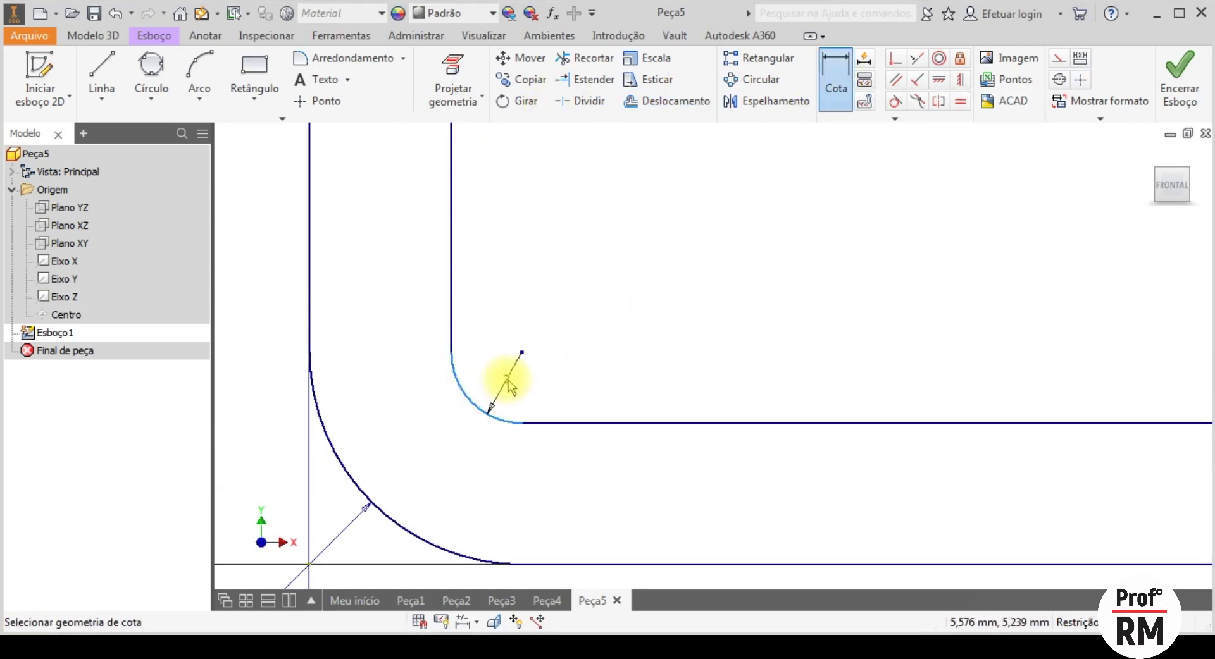
key("Escape")
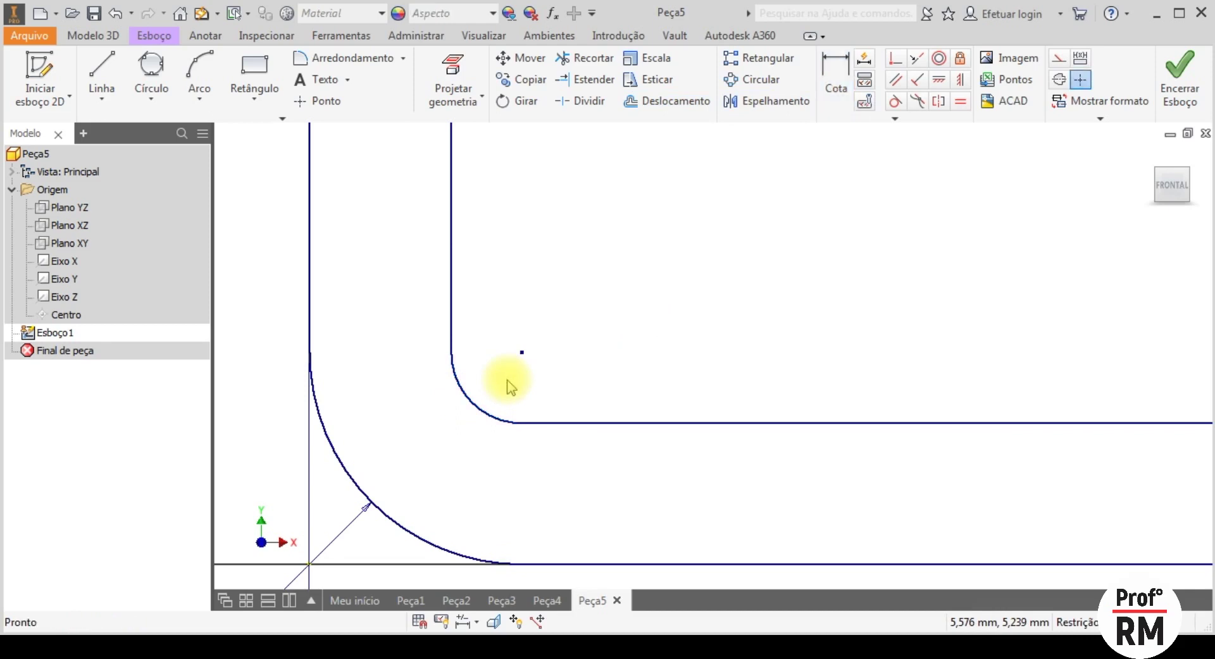
scroll(515, 364, "down", 5)
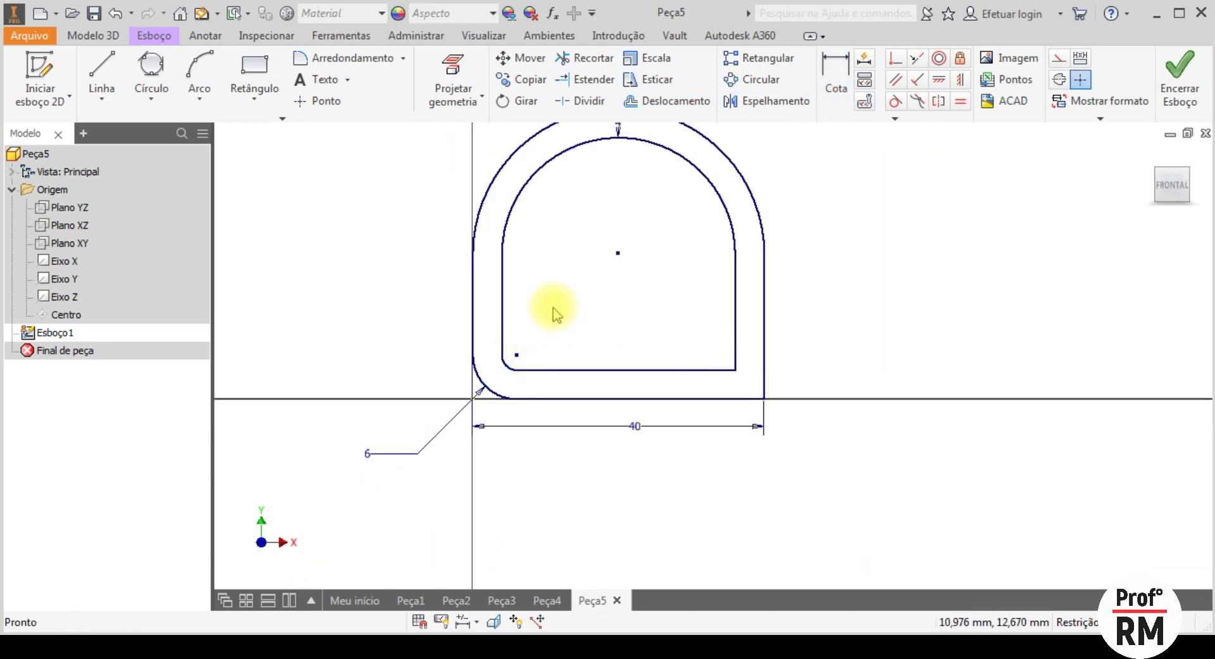
scroll(550, 320, "down", 3)
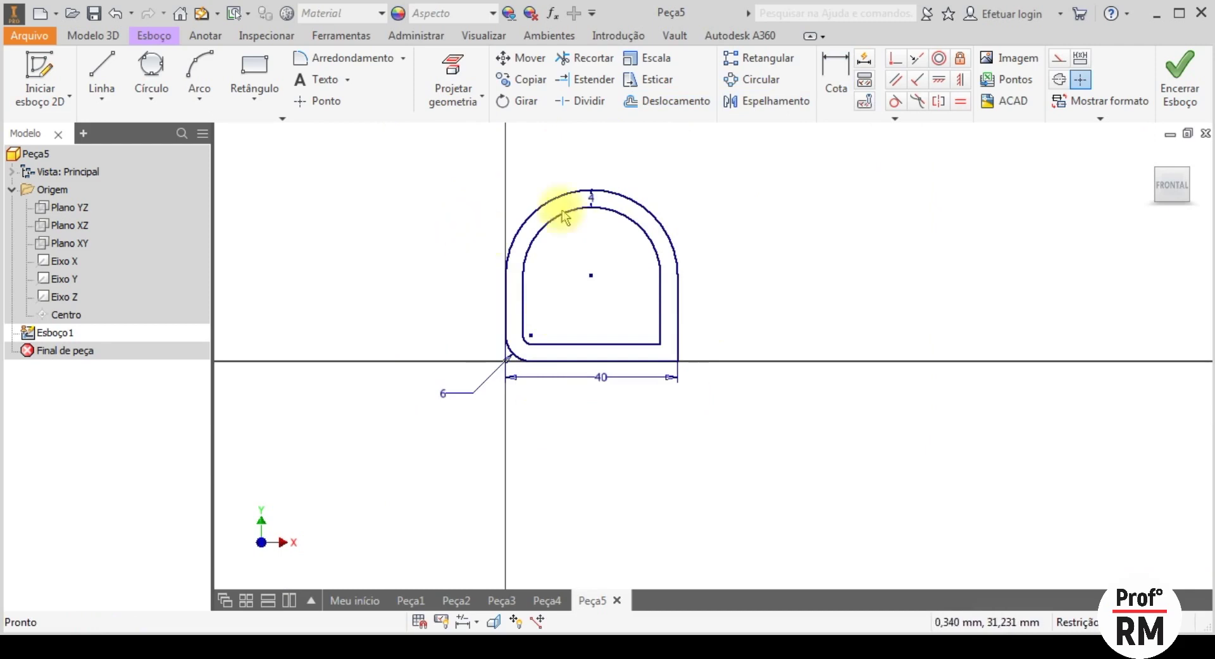
- Finish the sketch and extrude the band between the outer and inner arched outlines 75 mm
left_click(1182, 71)
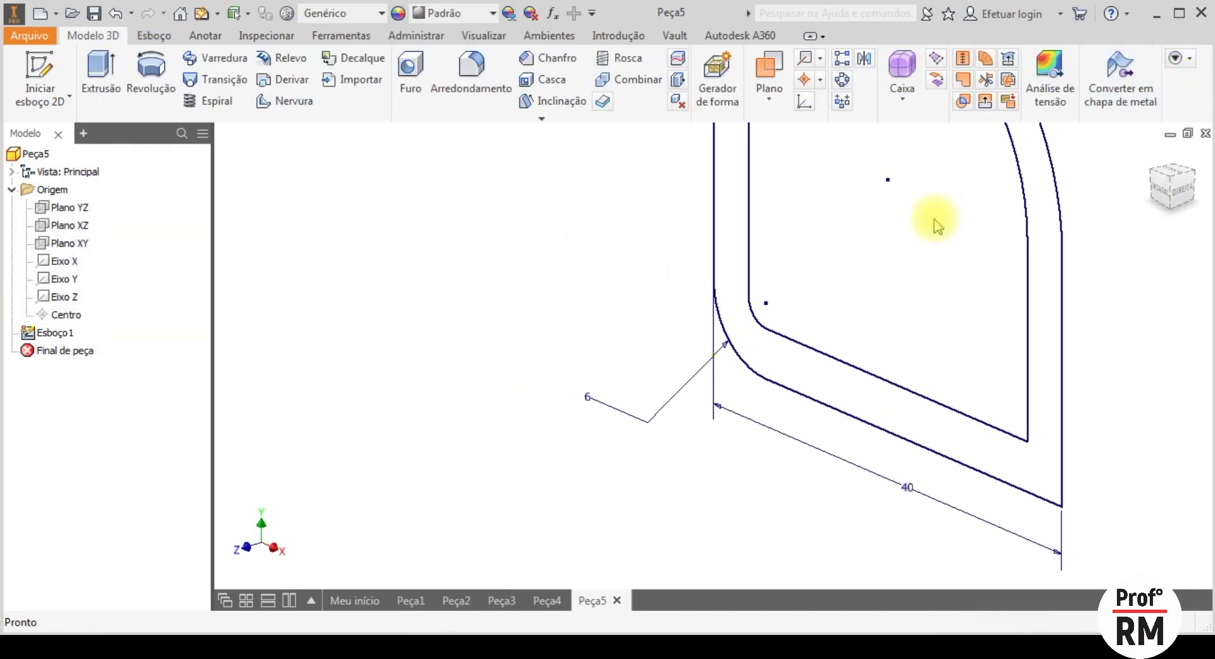
left_click(114, 71)
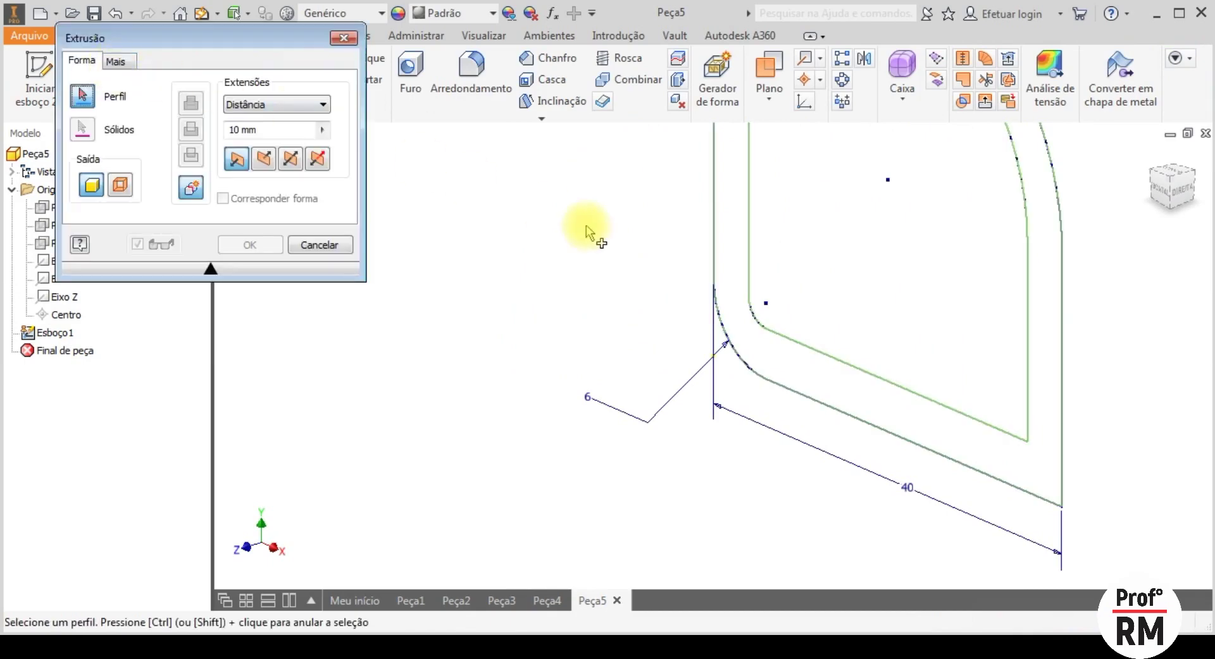
left_click(739, 266)
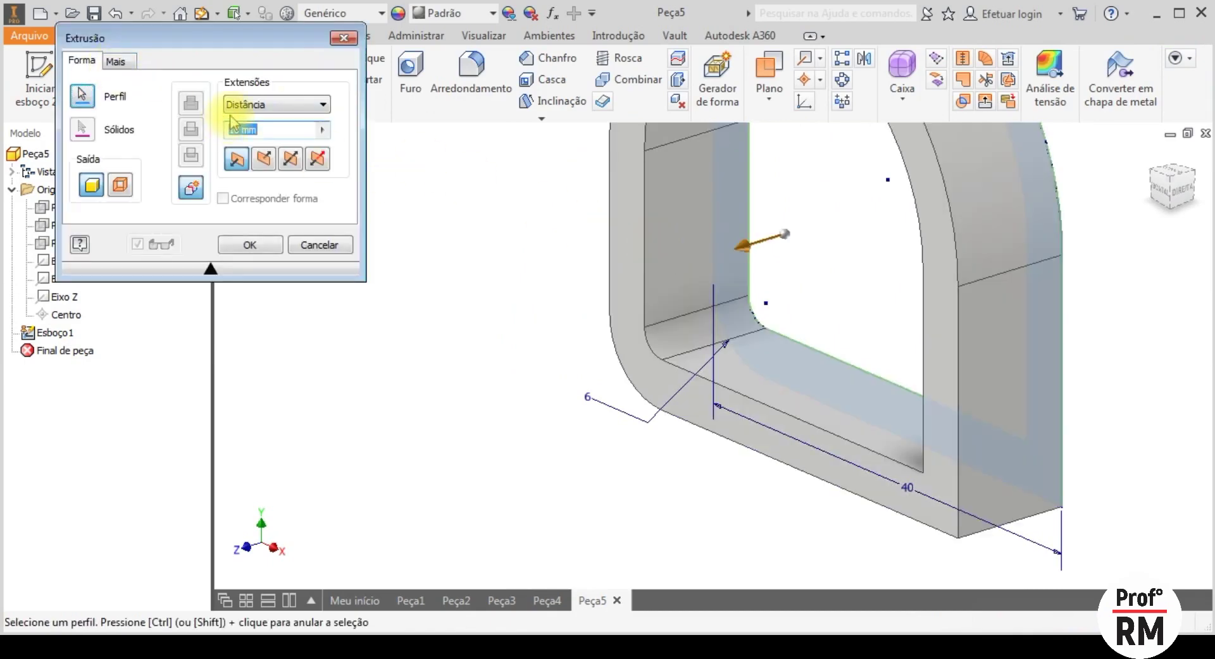
type("75")
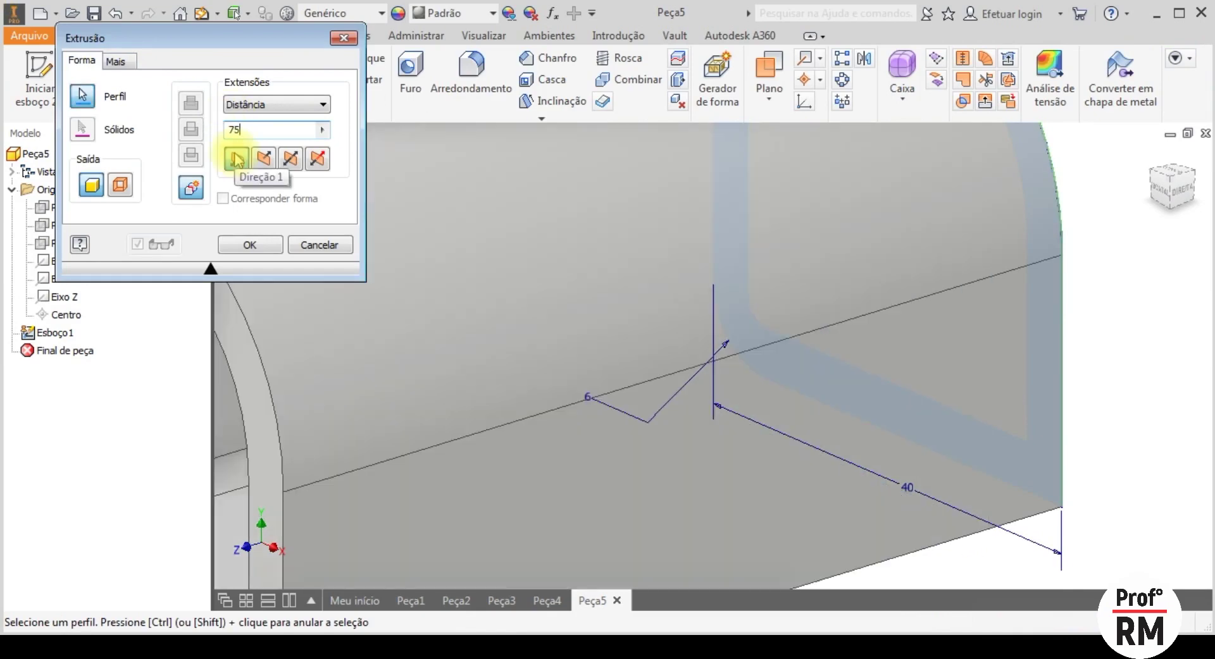
left_click(245, 245)
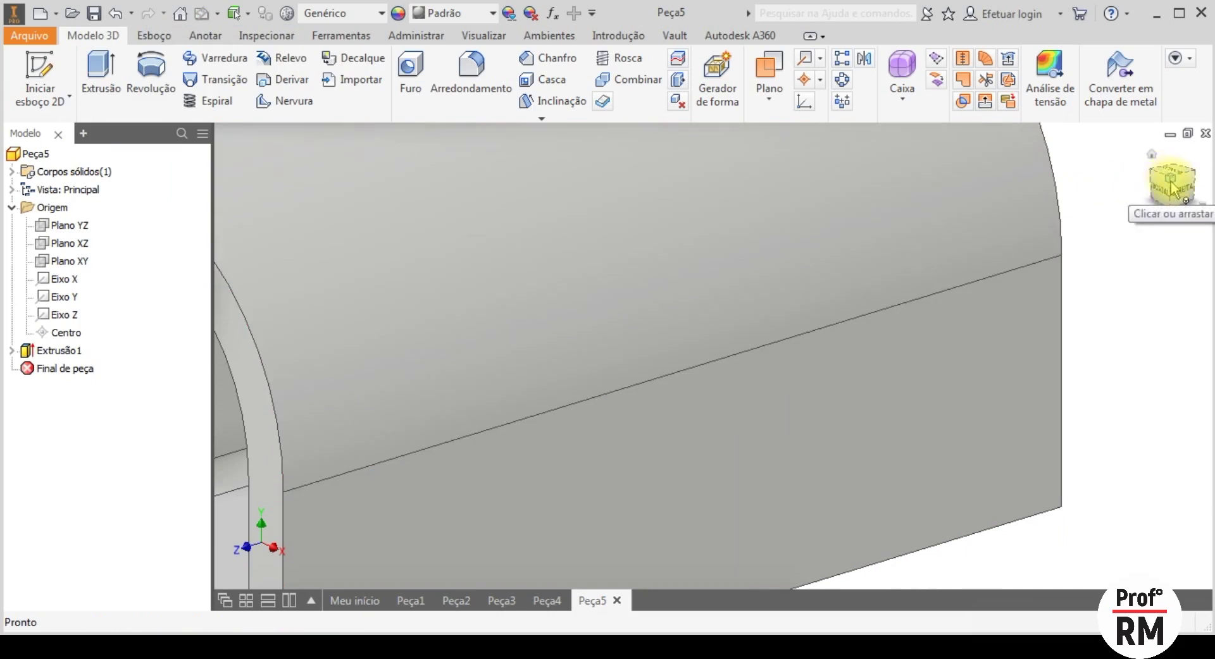
left_click(1171, 188)
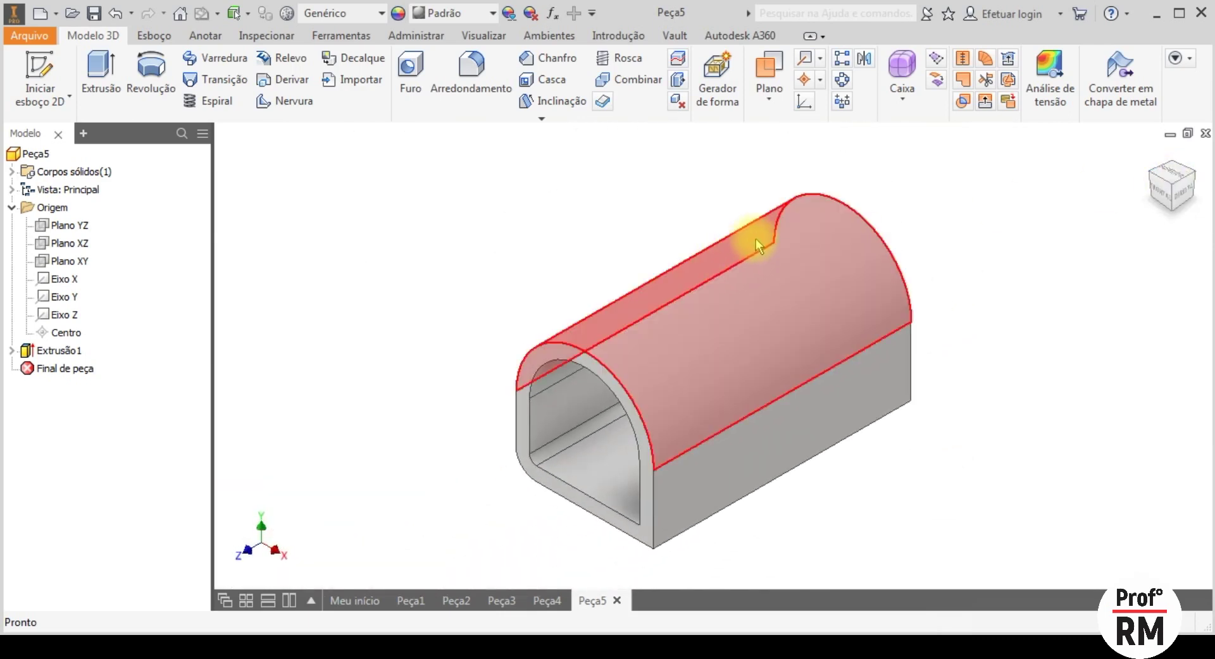
mouse_move(784, 267)
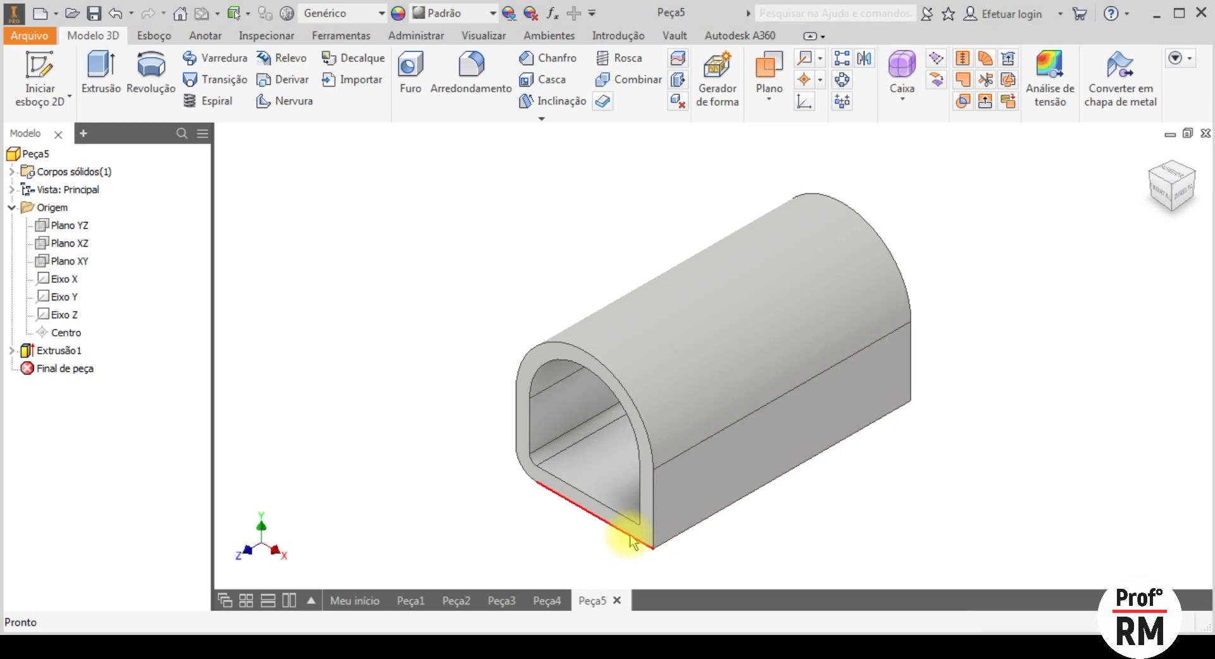
- Try a 6 mm fillet on the outer lower-right longitudinal edge of the extruded profile
left_click(469, 67)
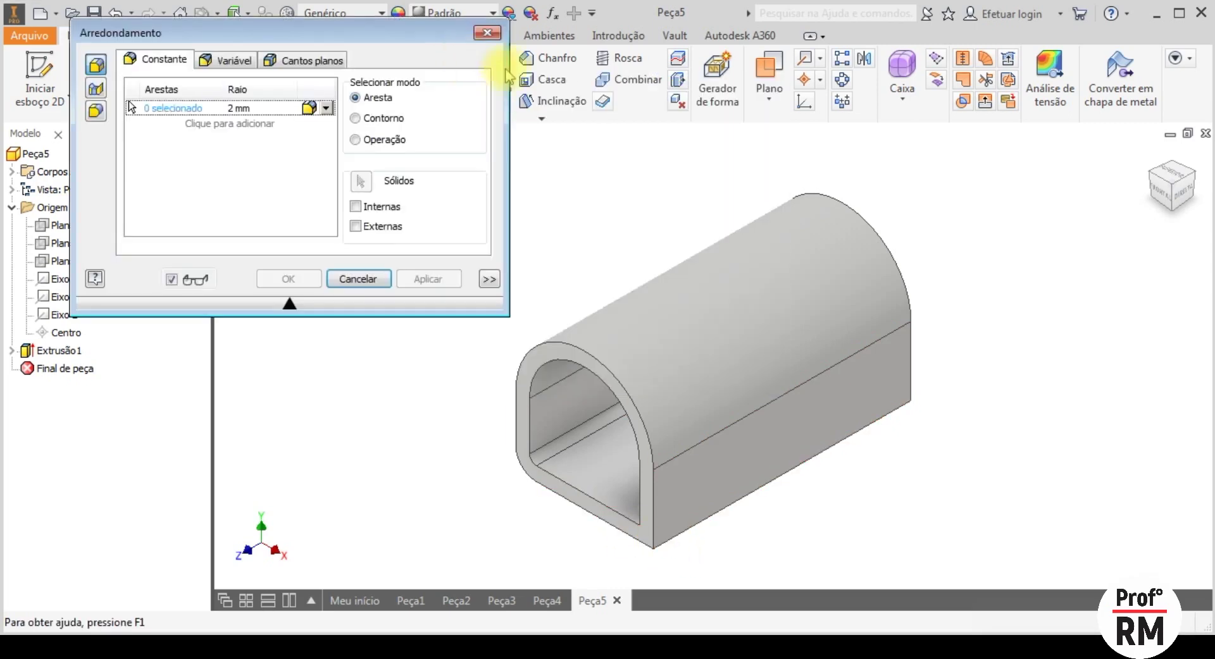
left_click(708, 515)
left_click(257, 106)
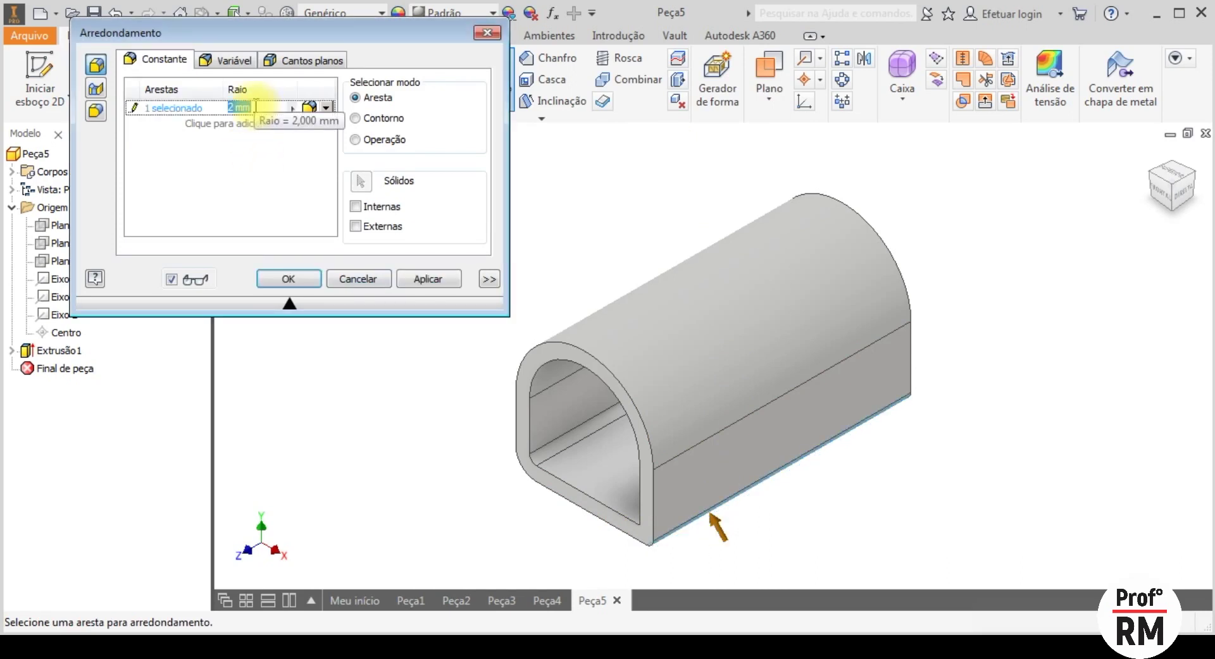
type("6")
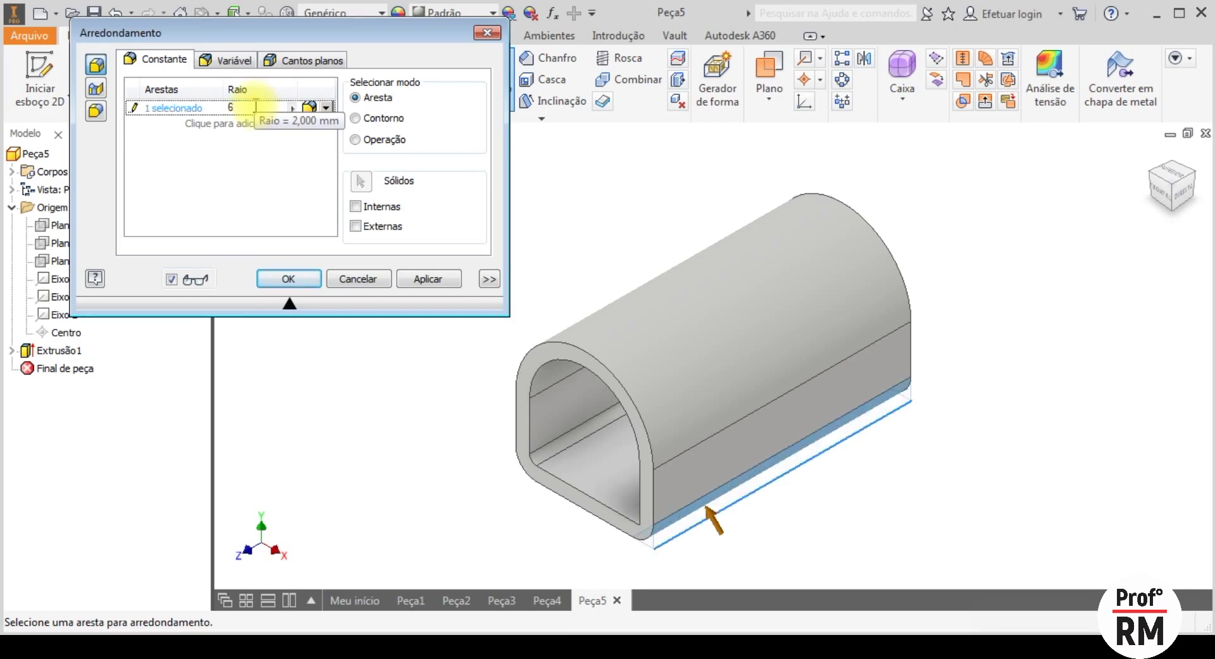
- Try adding the inner lower-right edge to the same 6 mm fillet set, examine the corner from the front, and discard the fillet
left_click(1163, 193)
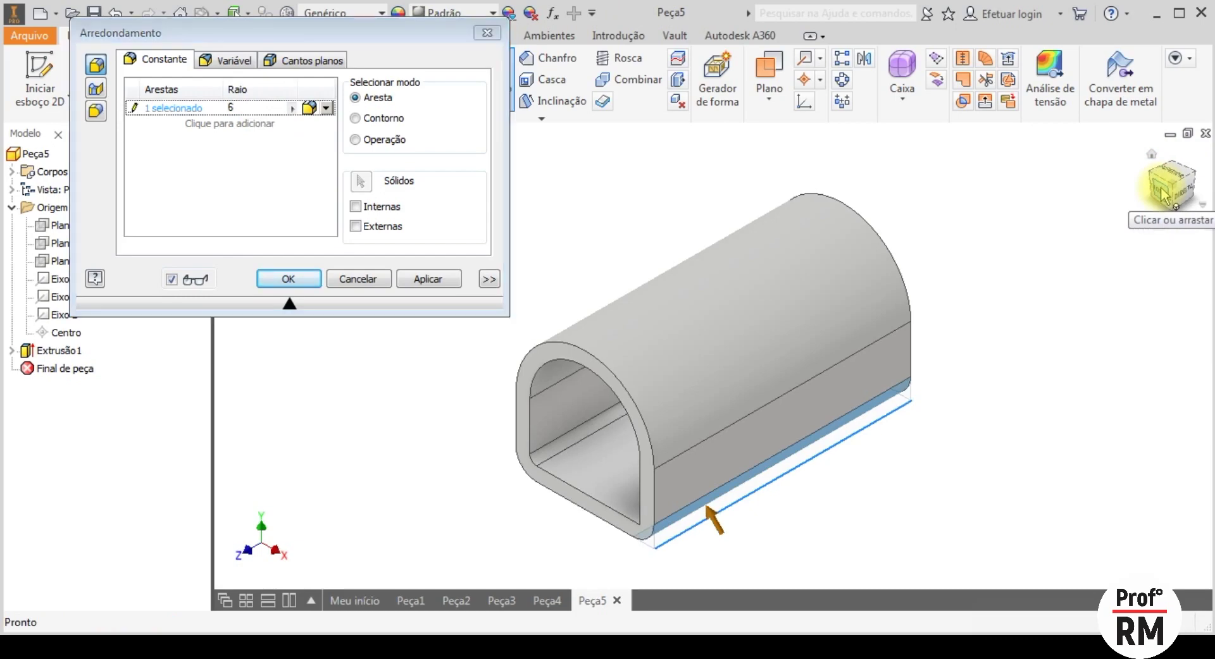
scroll(827, 418, "up", 3)
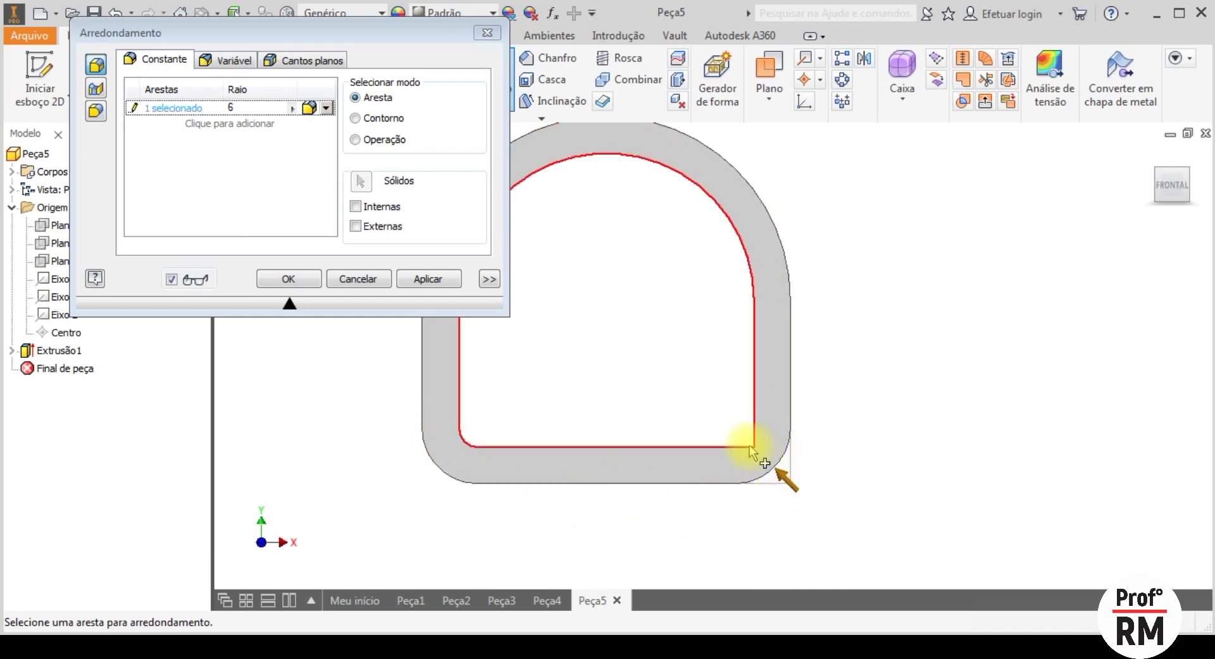
left_click(1158, 176)
scroll(873, 442, "up", 3)
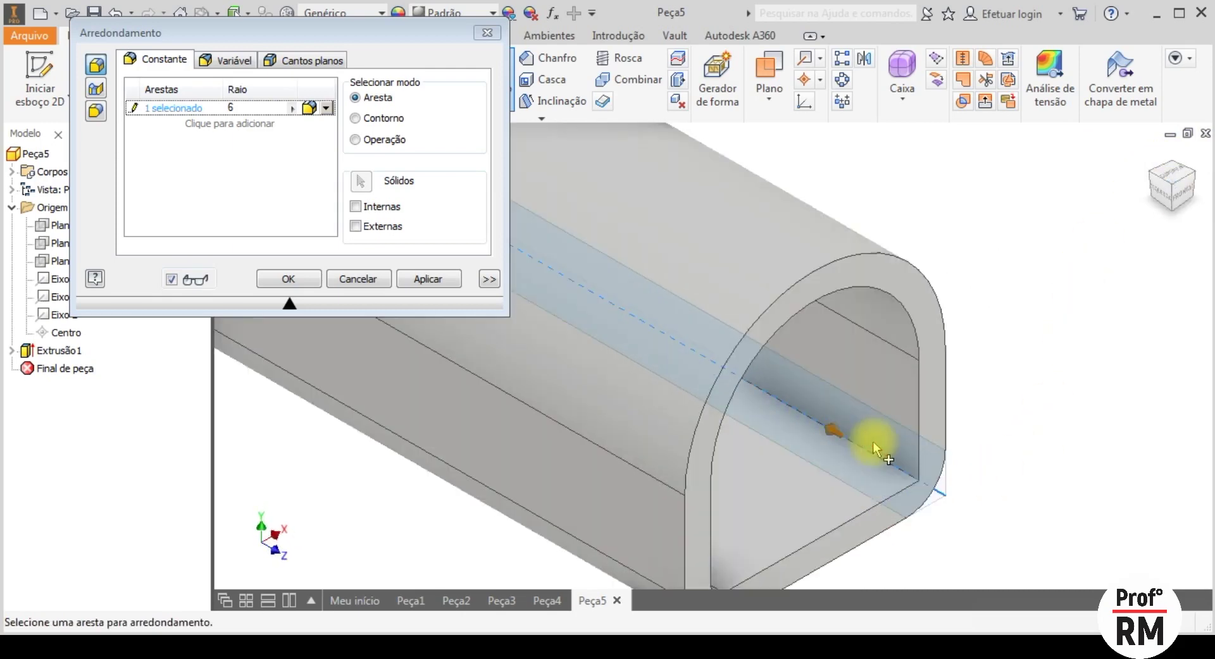
scroll(874, 442, "up", 2)
left_click(875, 465)
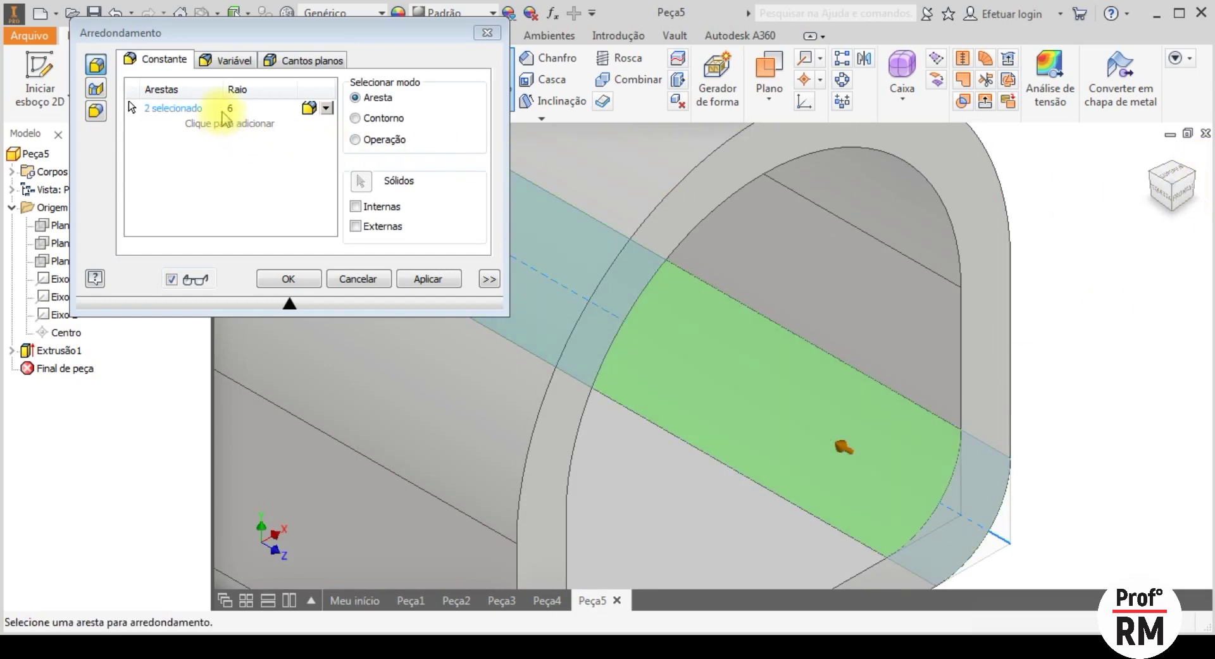
left_click(1190, 204)
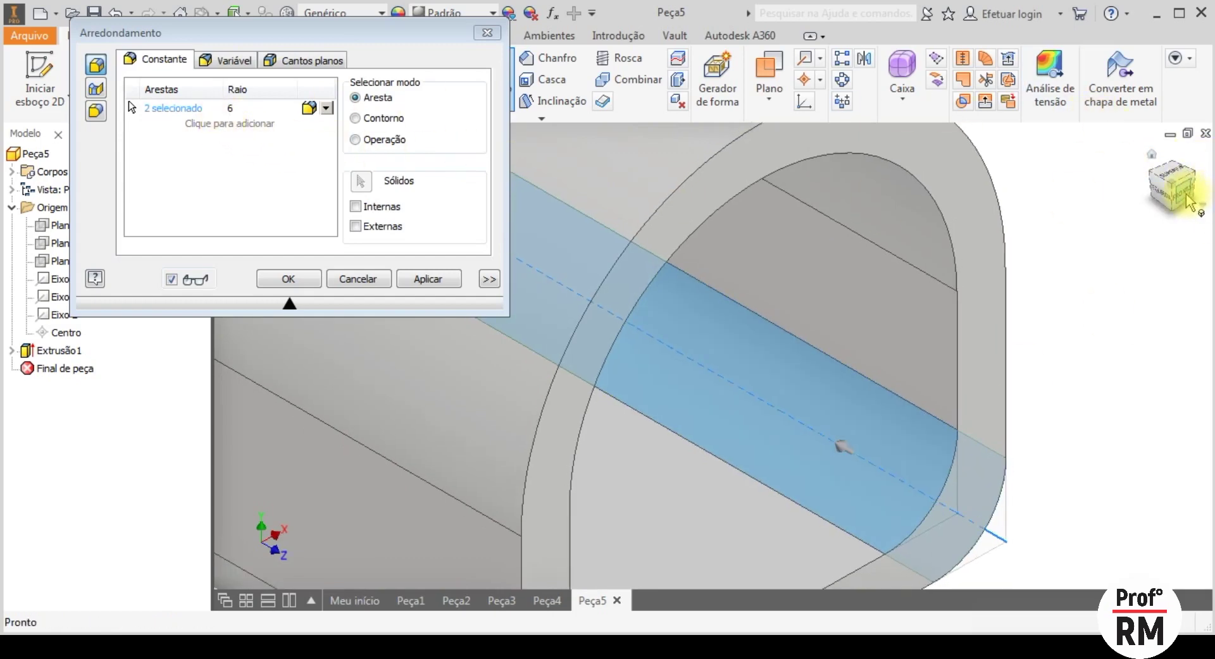
scroll(738, 426, "up", 4)
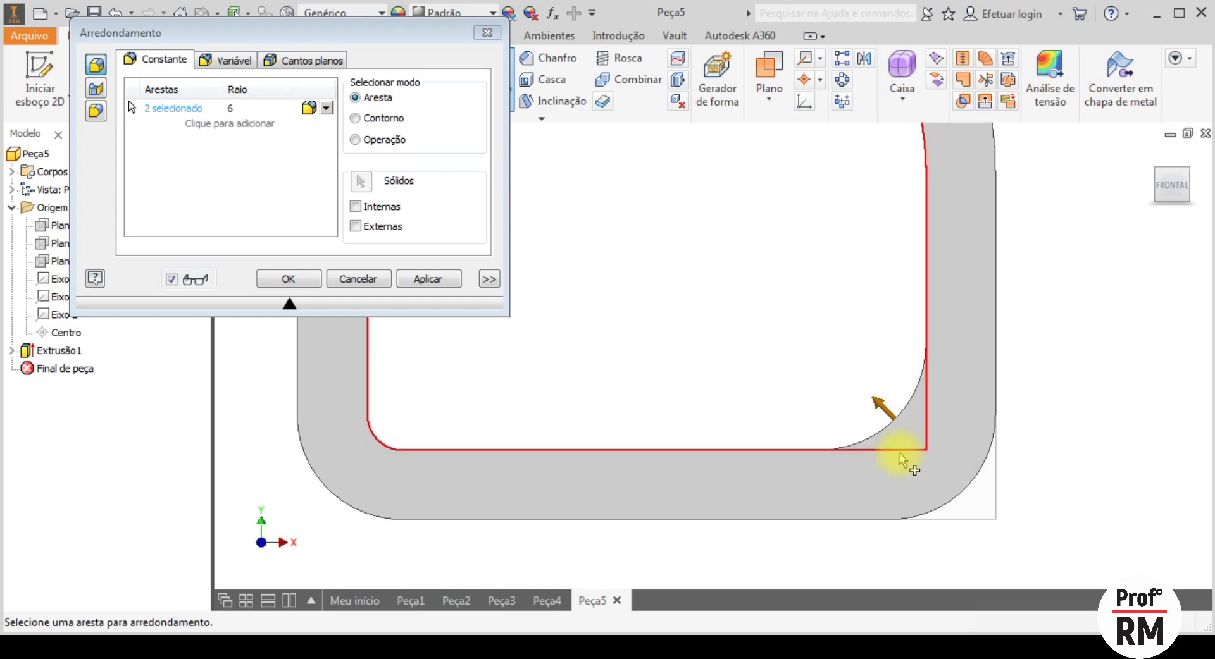
key("Escape")
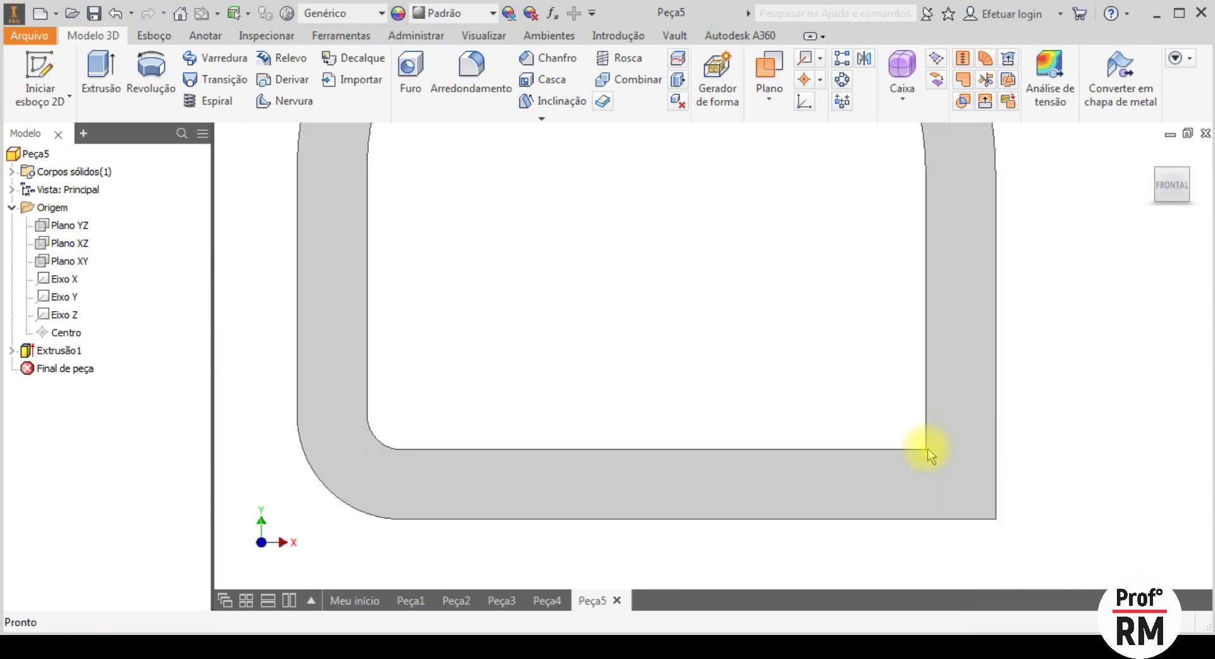
- Start a new fillet with a 6 mm radius on the outer lower-right longitudinal edge
left_click(1190, 178)
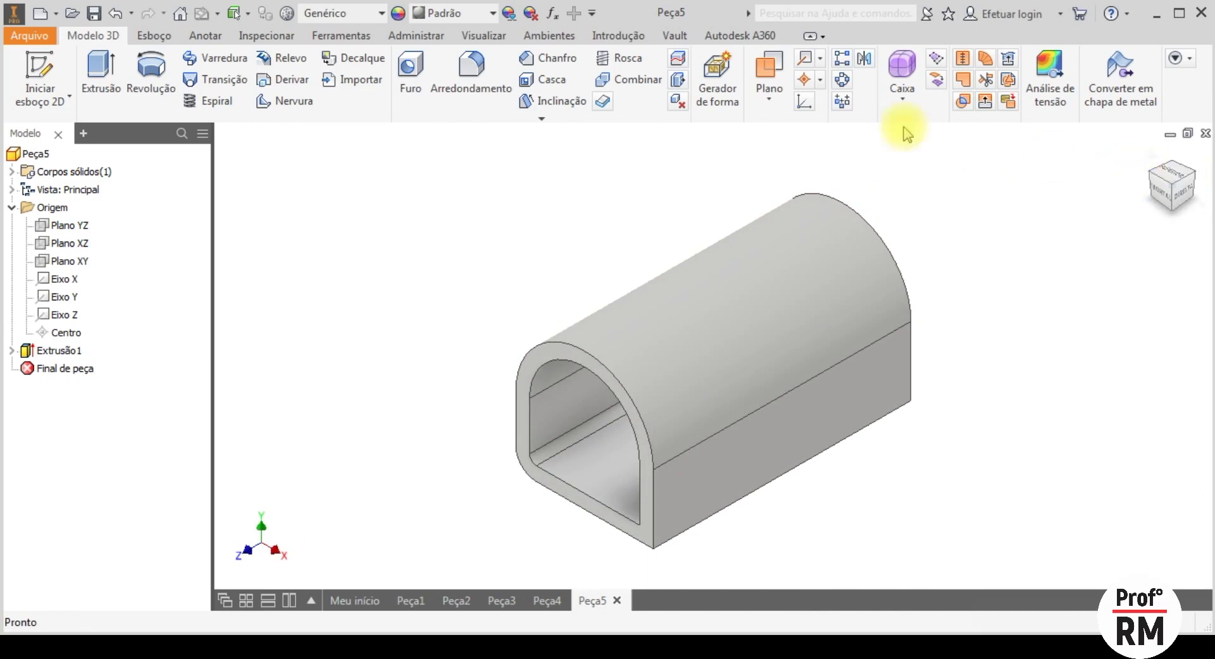
left_click(471, 71)
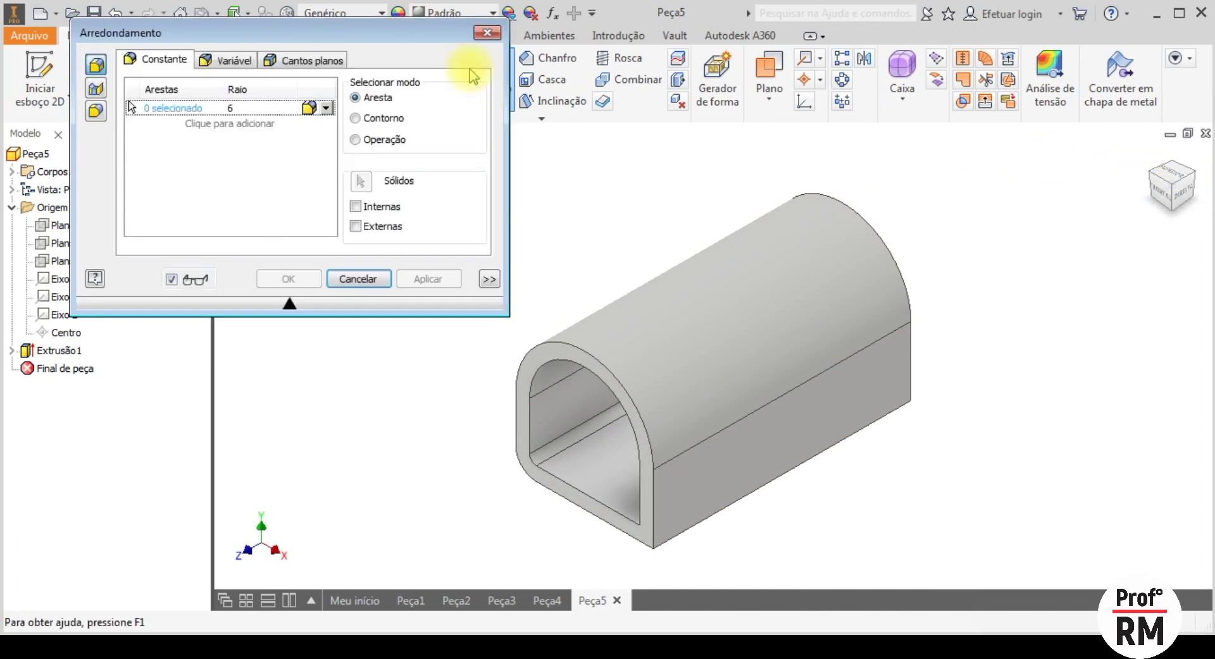
left_click(696, 536)
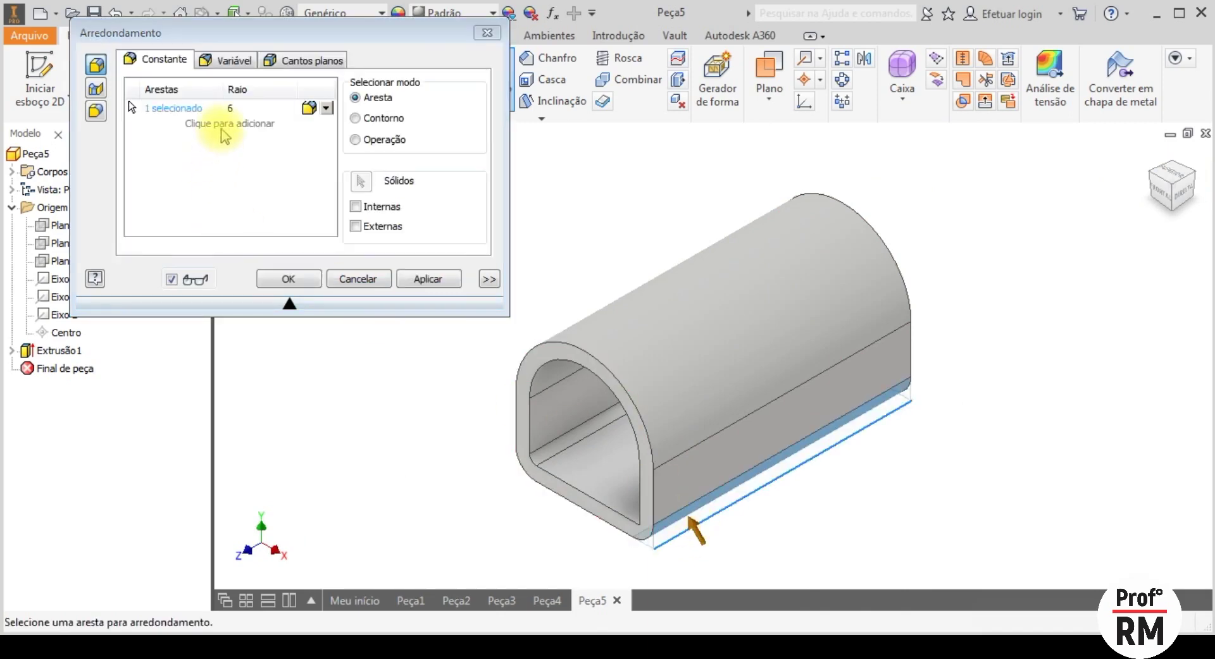
- Add a second radius set of 2 mm for the inner lower-right edge, create both fillets, and check the profile from the front
left_click(223, 123)
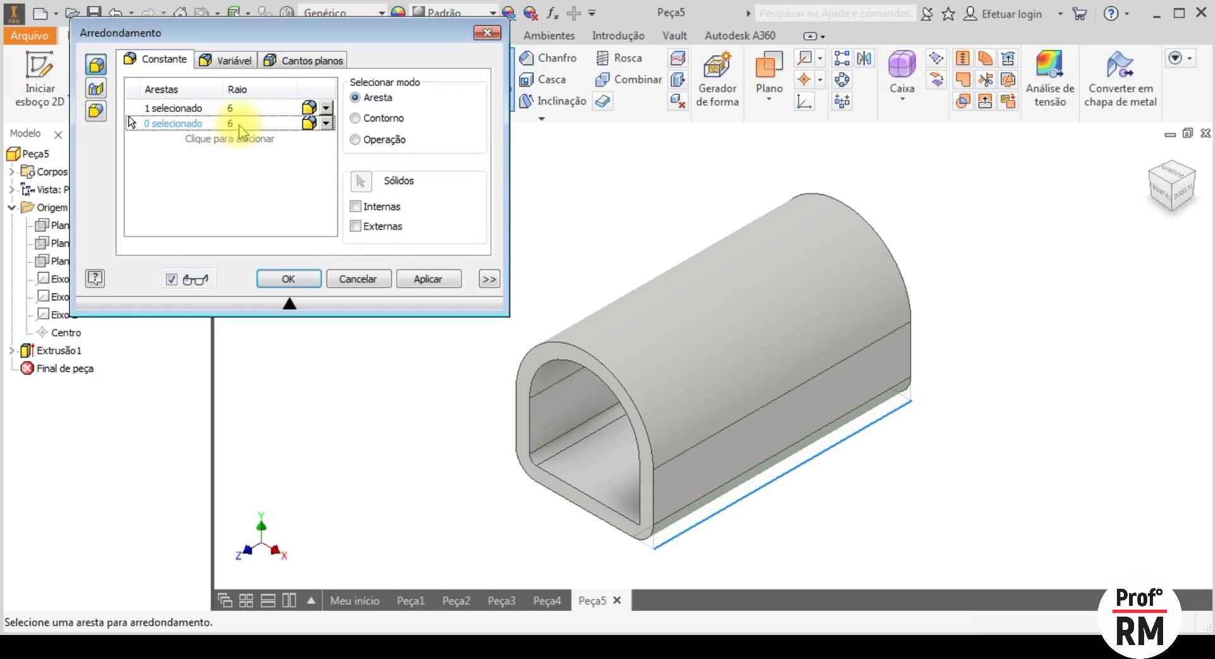
left_click(239, 123)
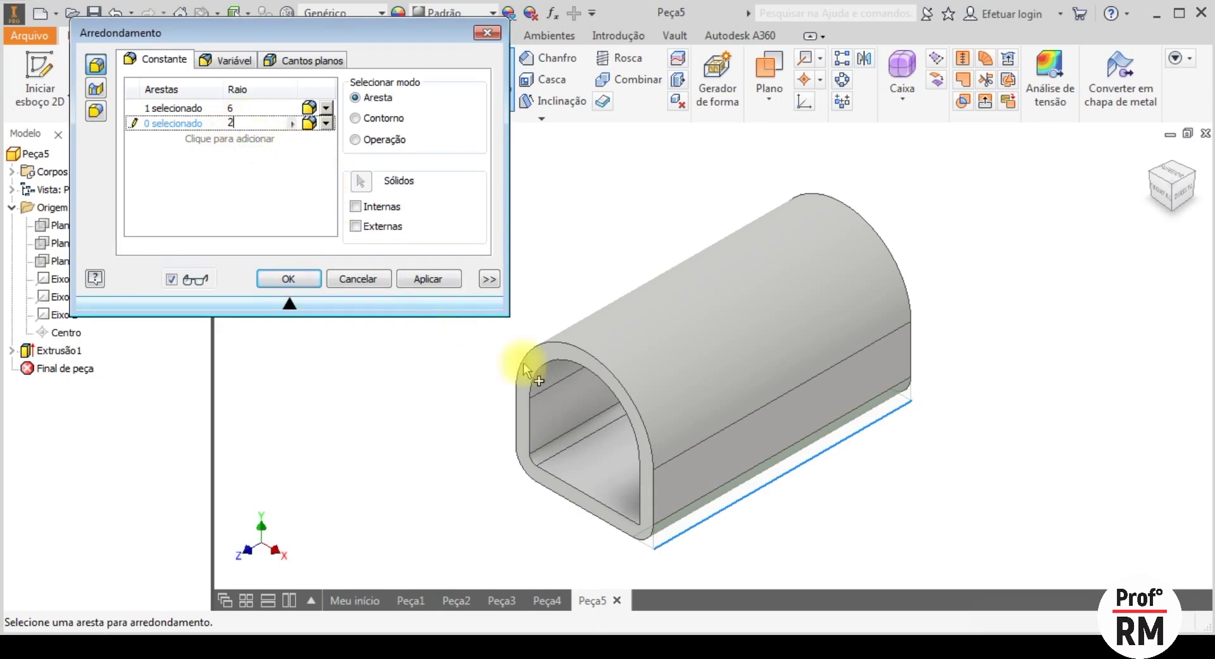
left_click(668, 504)
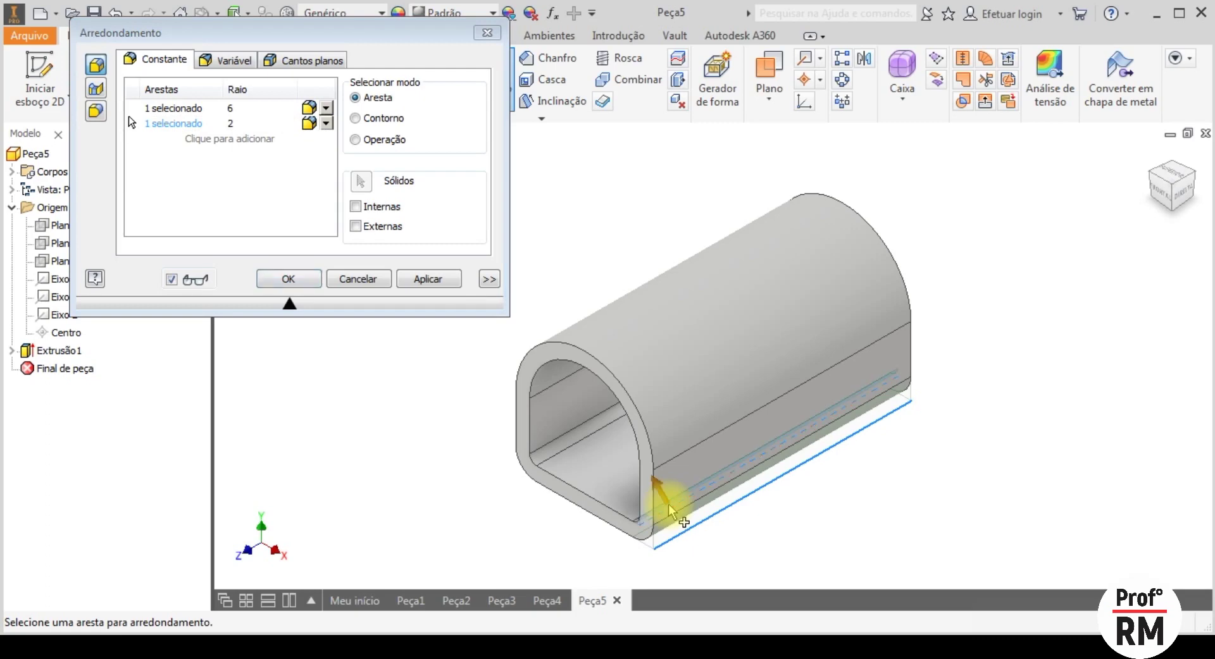
left_click(428, 279)
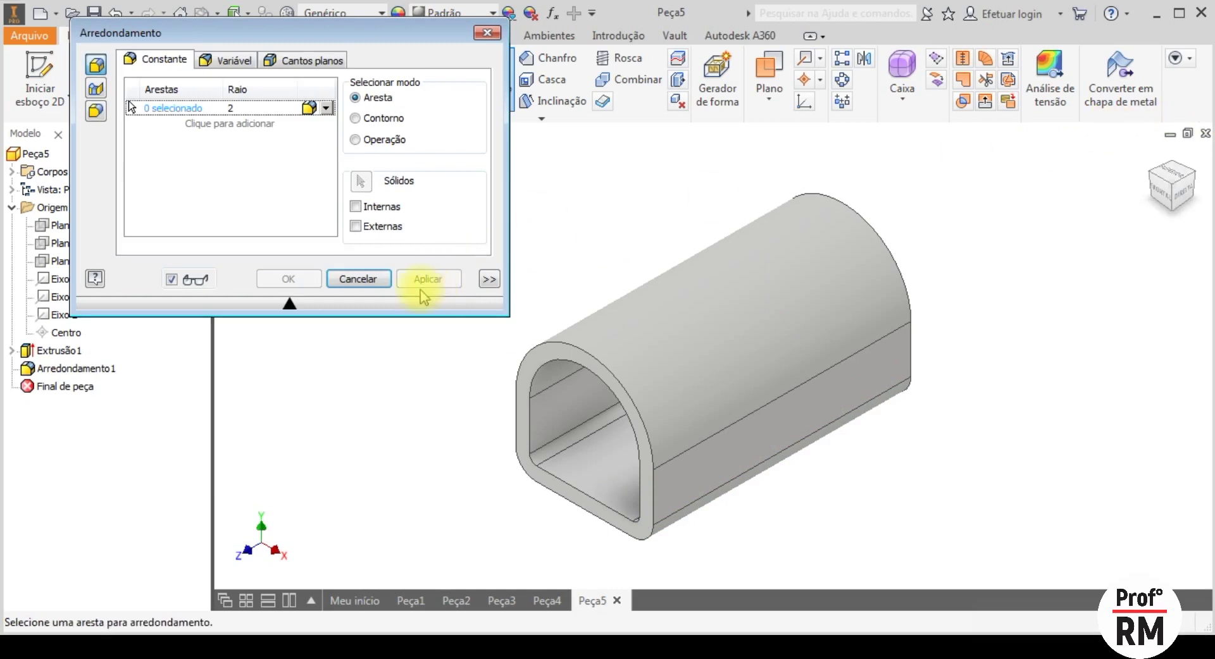
left_click(367, 278)
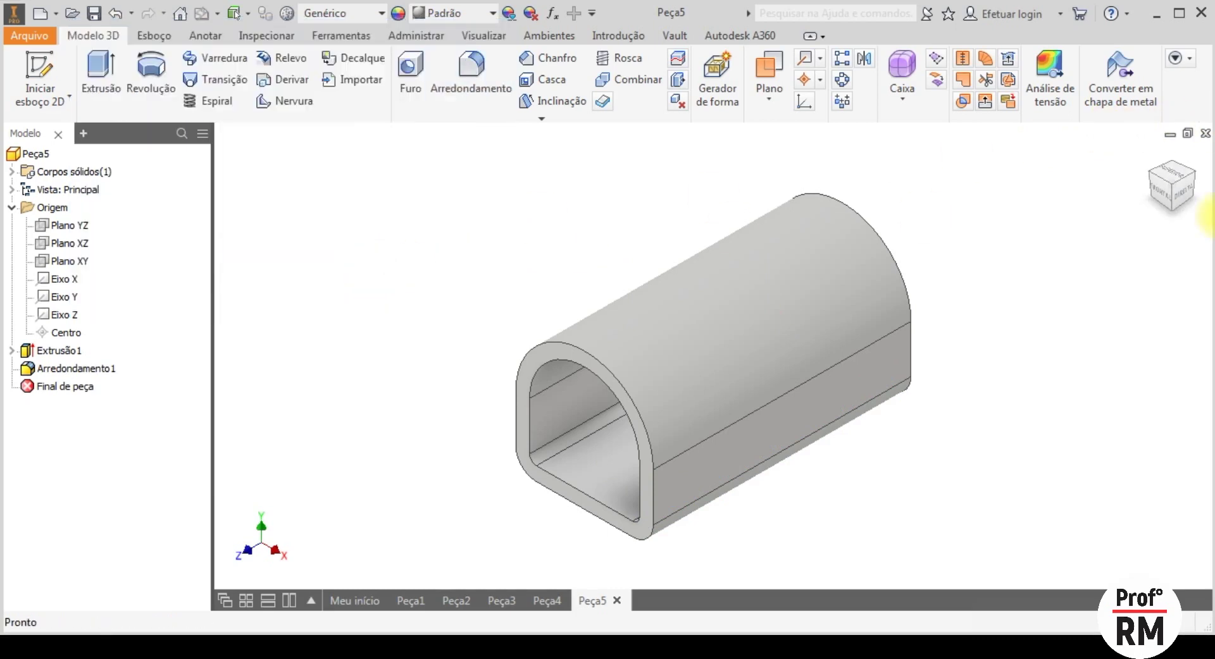
left_click(1160, 192)
scroll(749, 415, "down", 3)
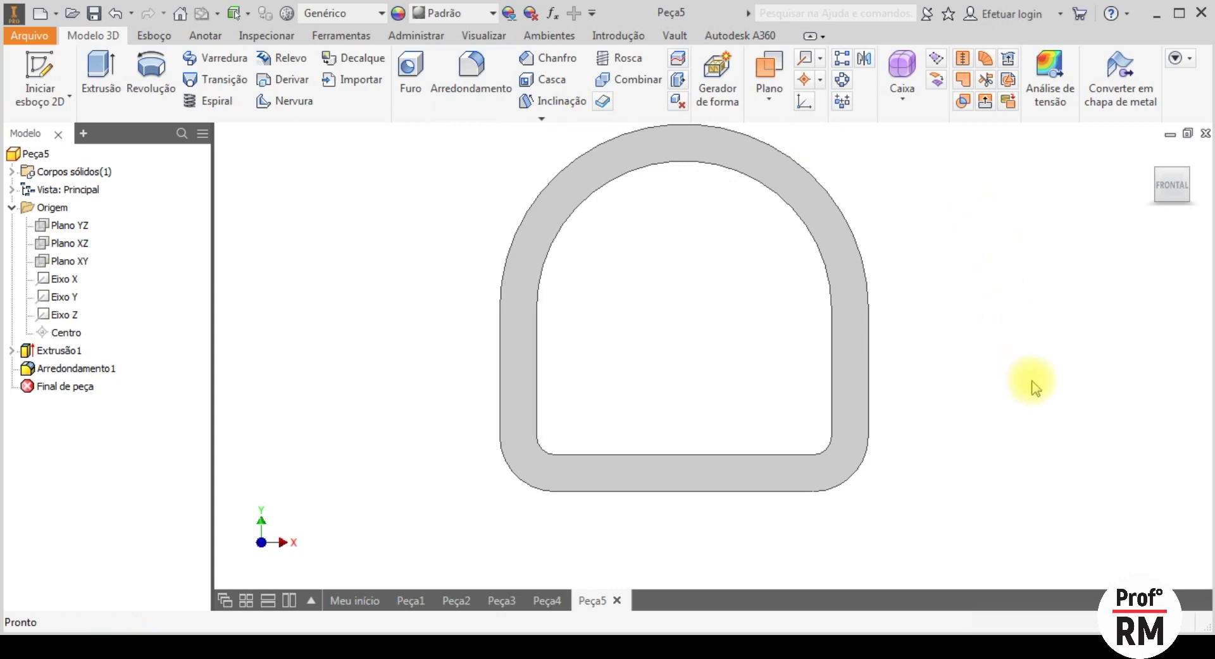
- Start a new sketch on the XZ origin plane after checking from the front that it lies along the profile's flat base
mouse_move(1185, 215)
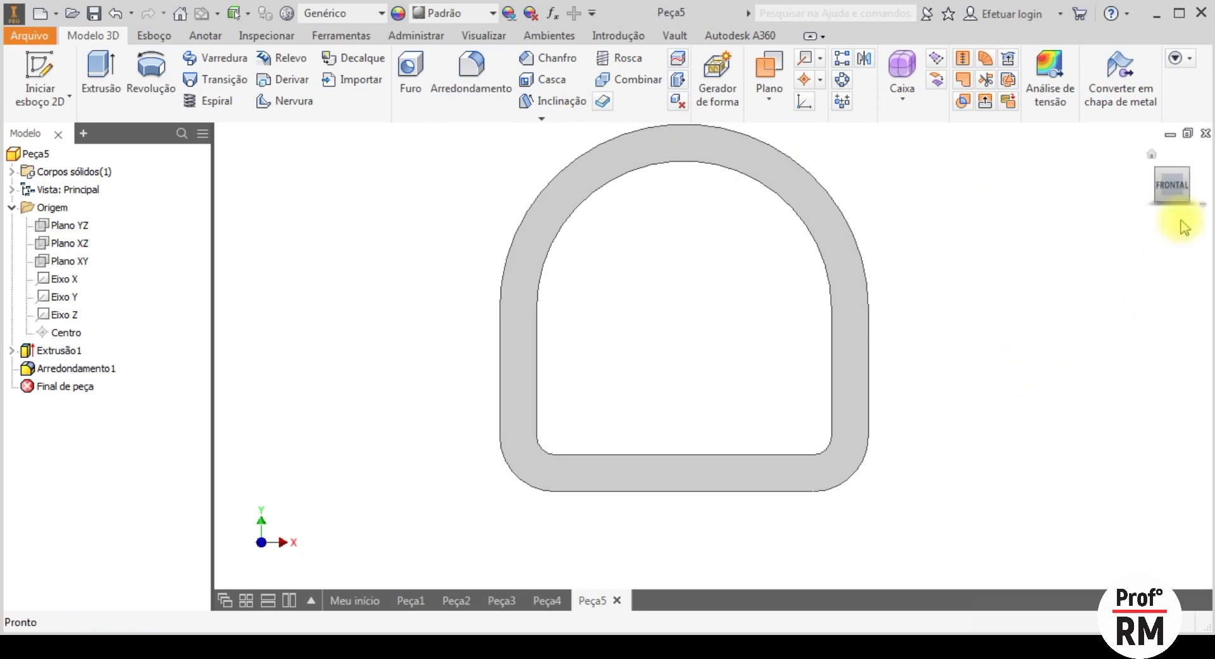
left_click(1187, 169)
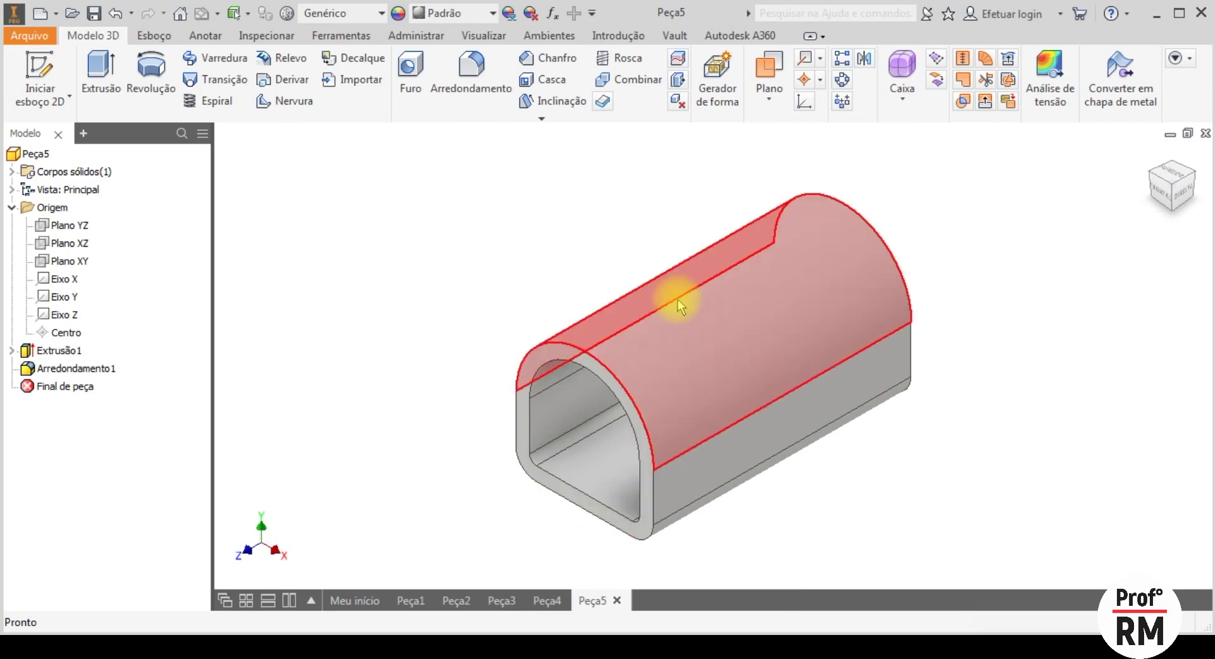
left_click(69, 244)
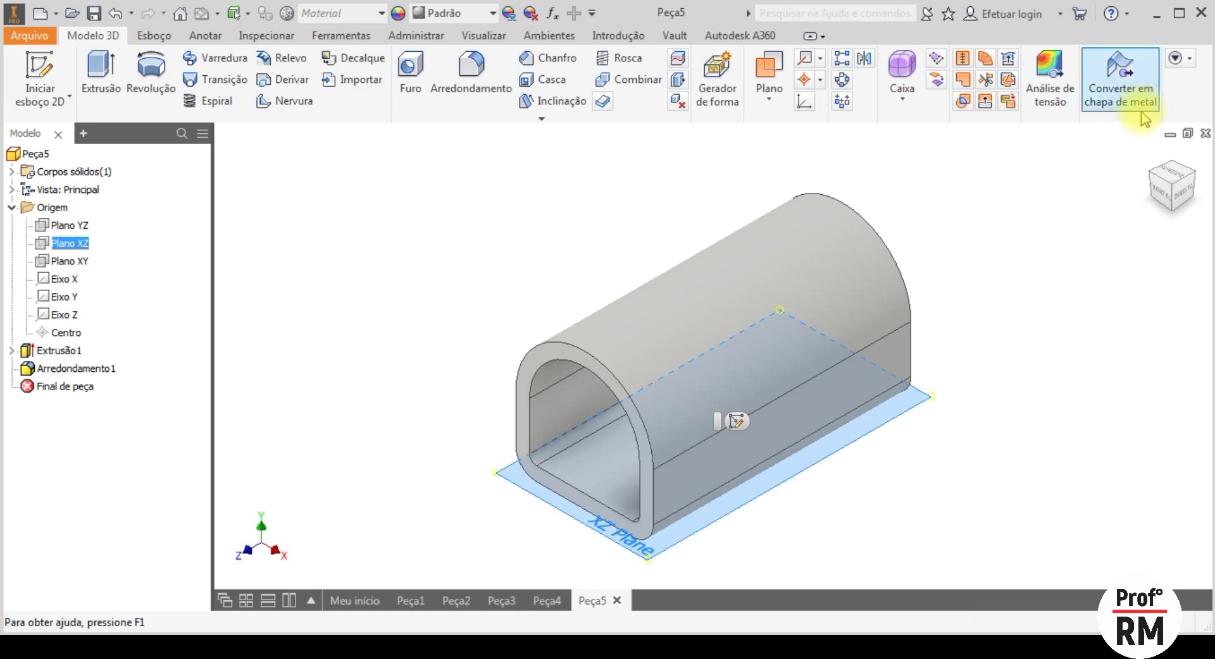
left_click(1163, 192)
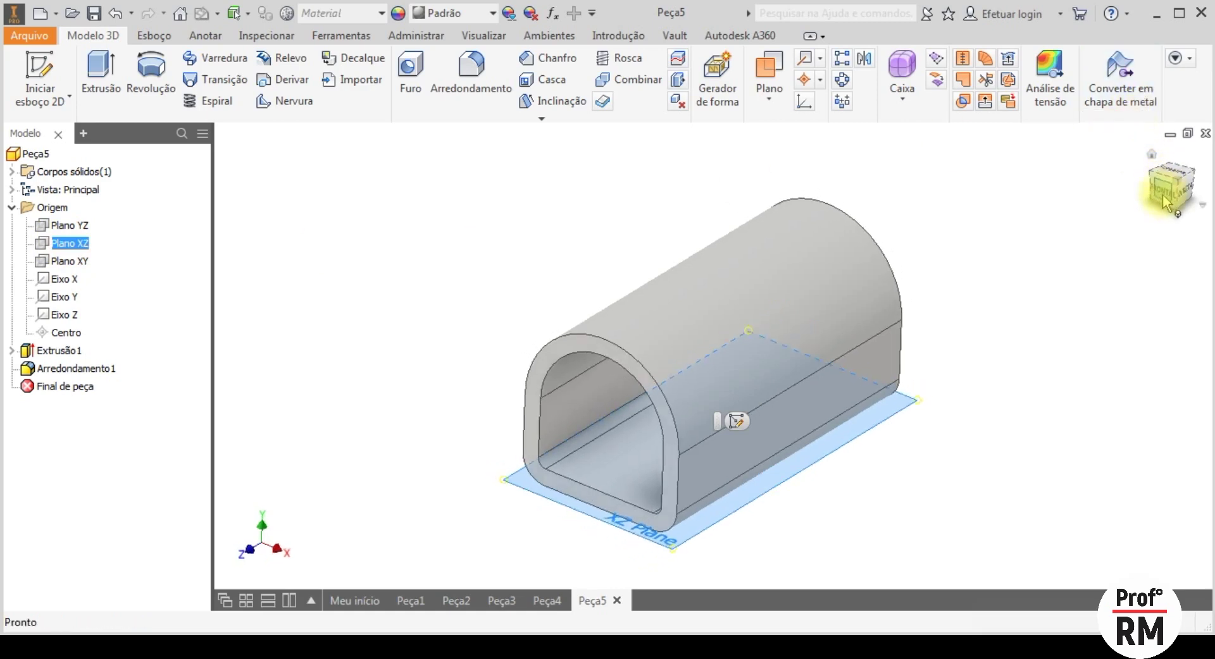
scroll(648, 442, "down", 5)
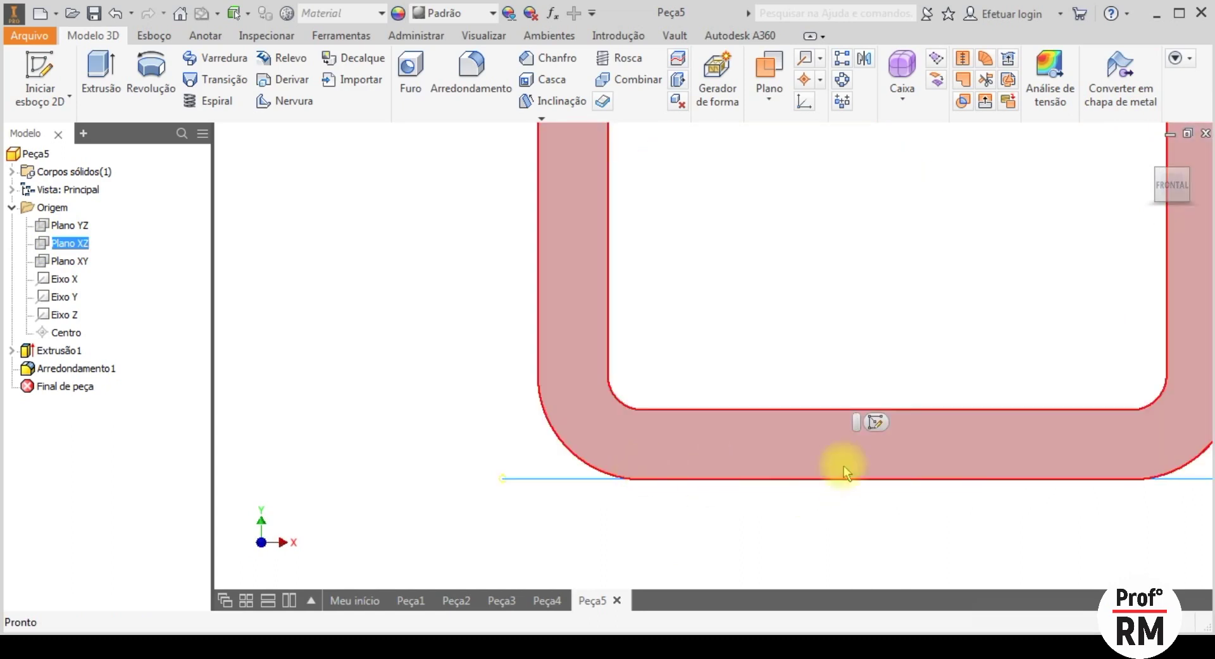
left_click(1187, 172)
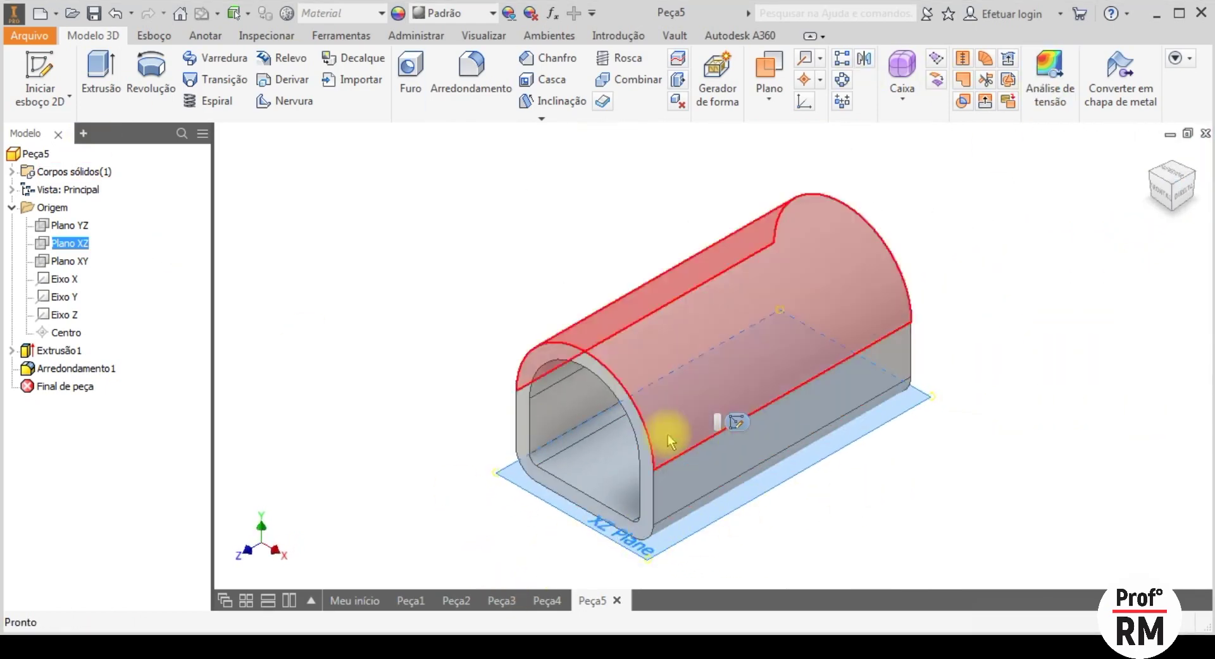
right_click(53, 243)
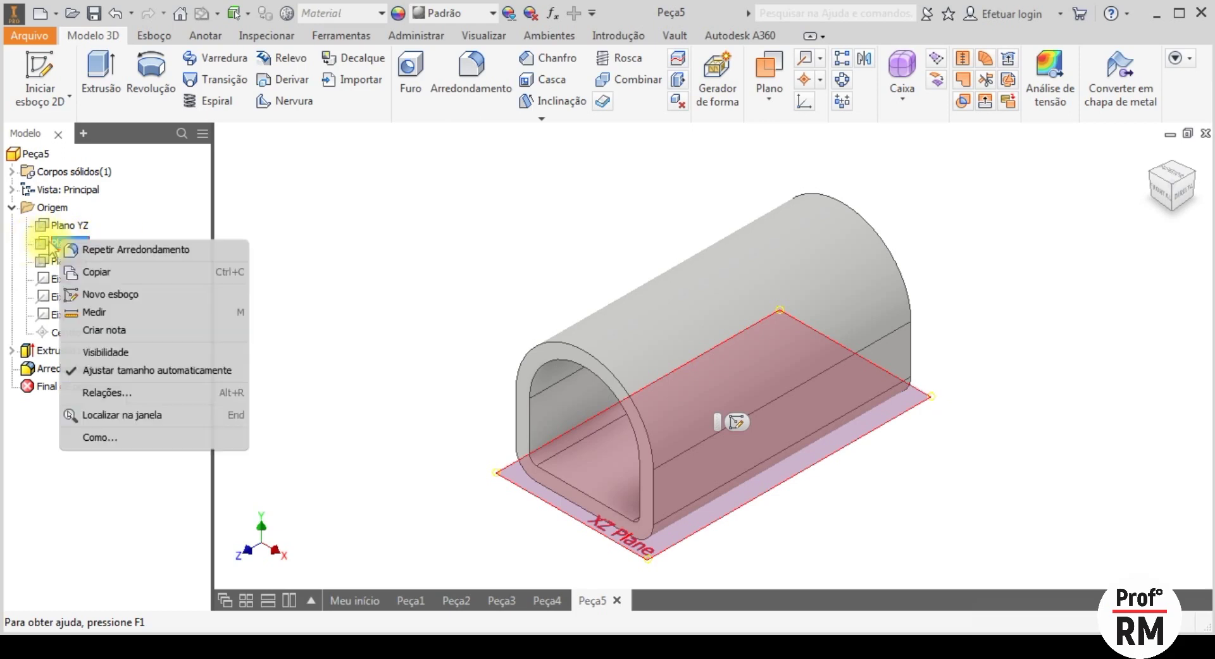
left_click(116, 300)
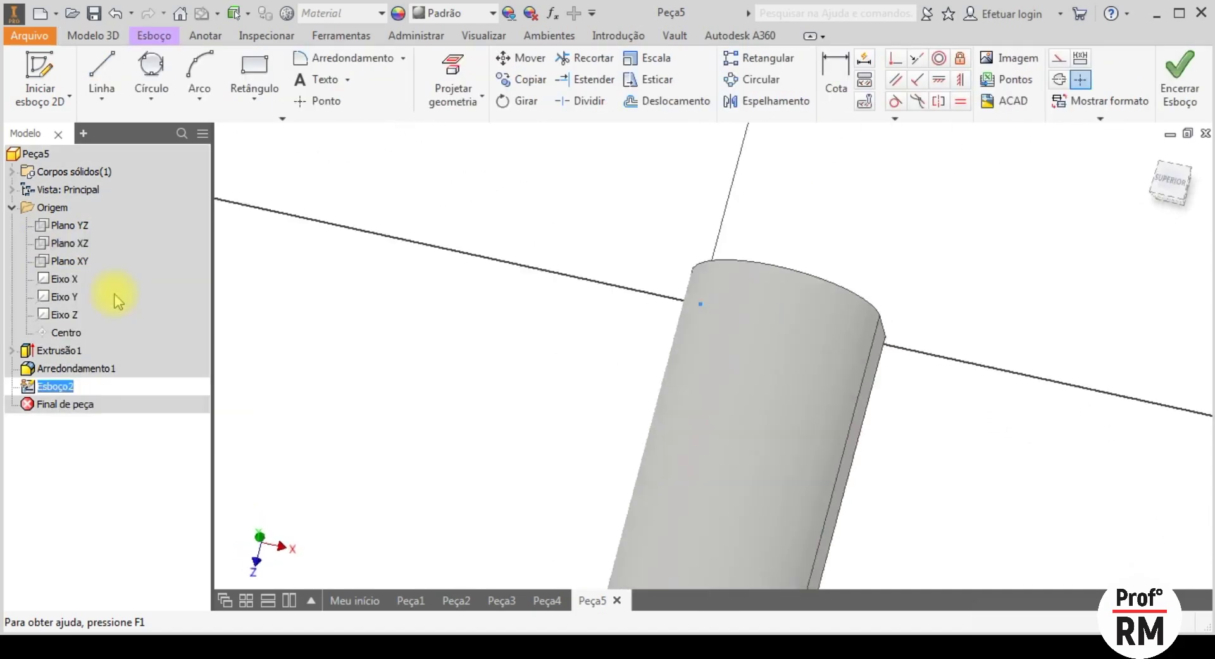
- Sketch two centre-point circles along the profile's base, one near the front end about 6.4 mm in diameter and a larger one towards the back
scroll(820, 315, "up", 5)
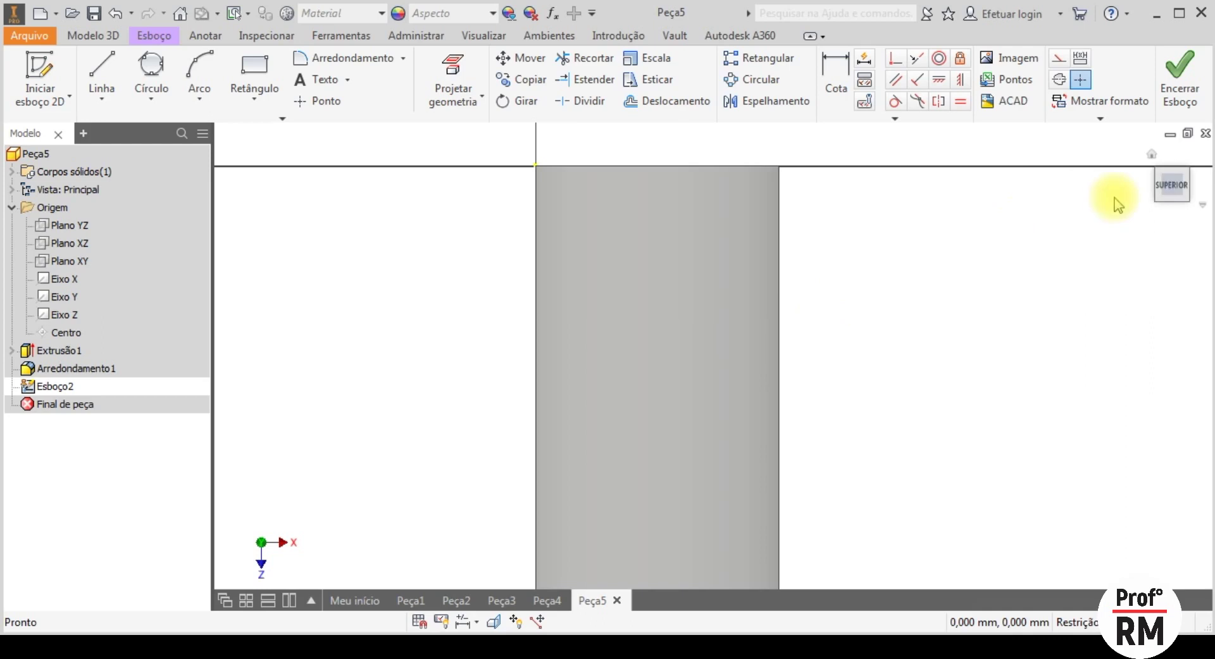
left_click(1170, 211)
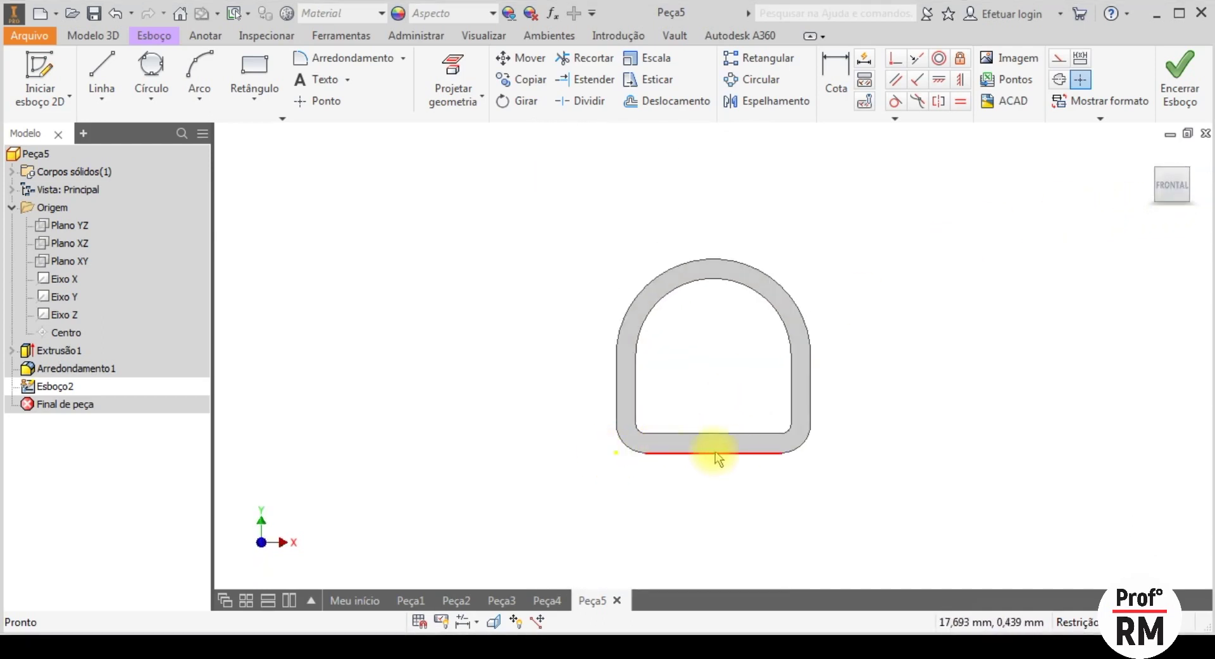
mouse_move(1186, 179)
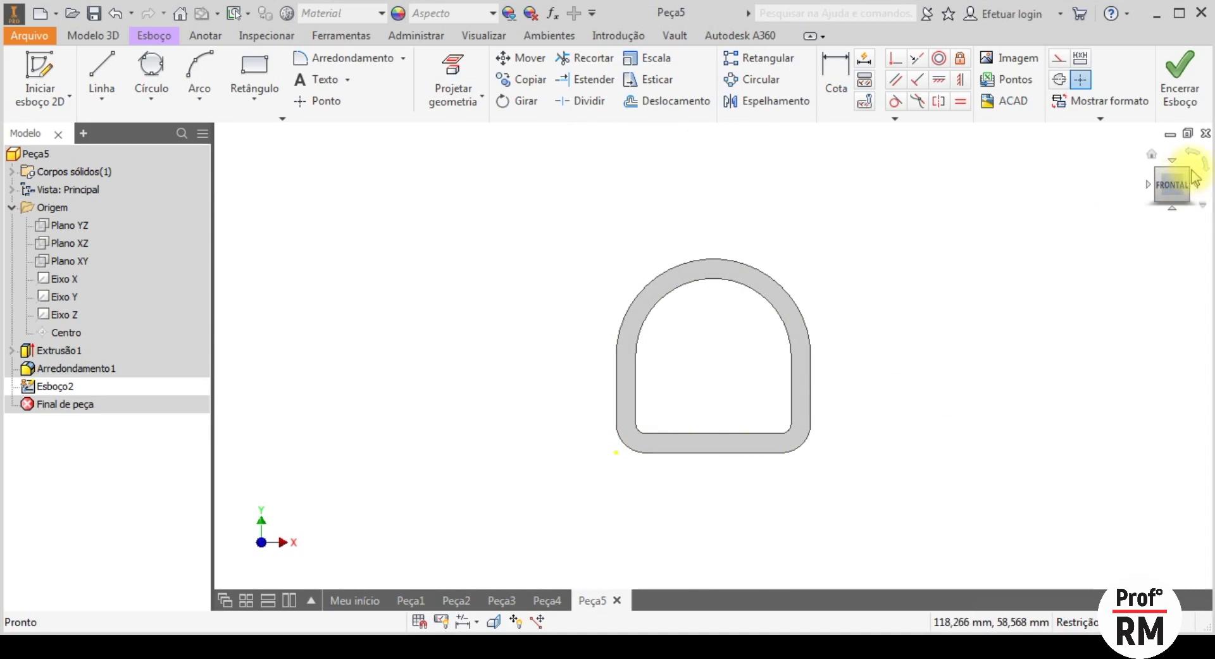
left_click(1187, 170)
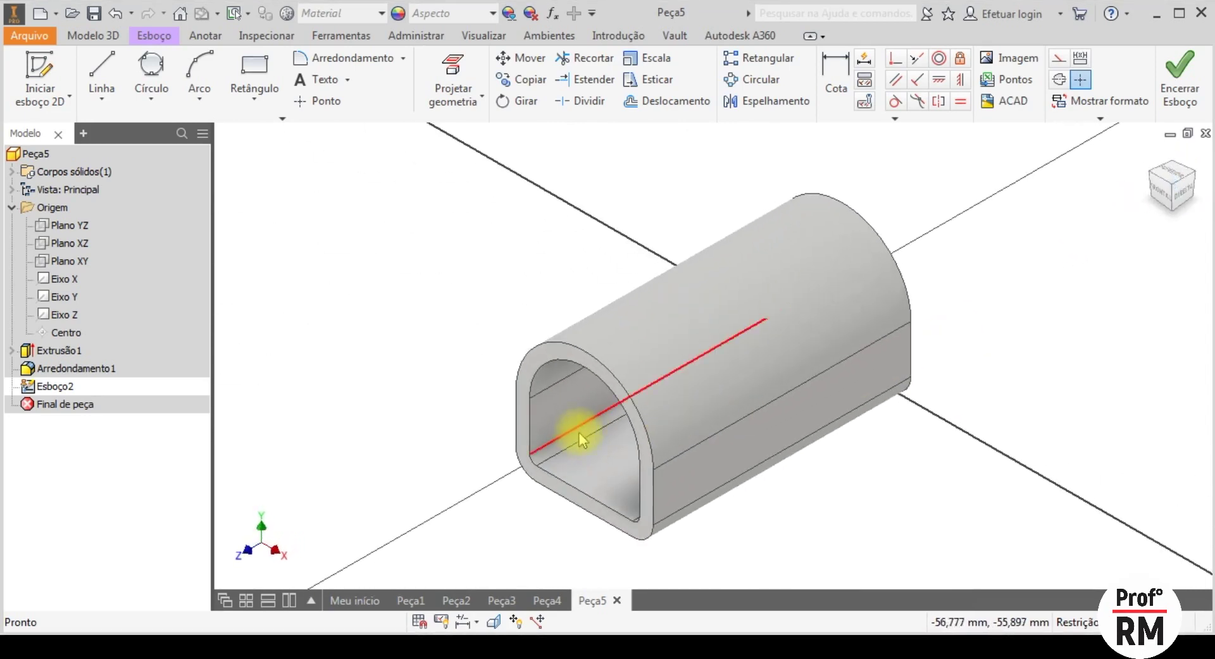
left_click(166, 107)
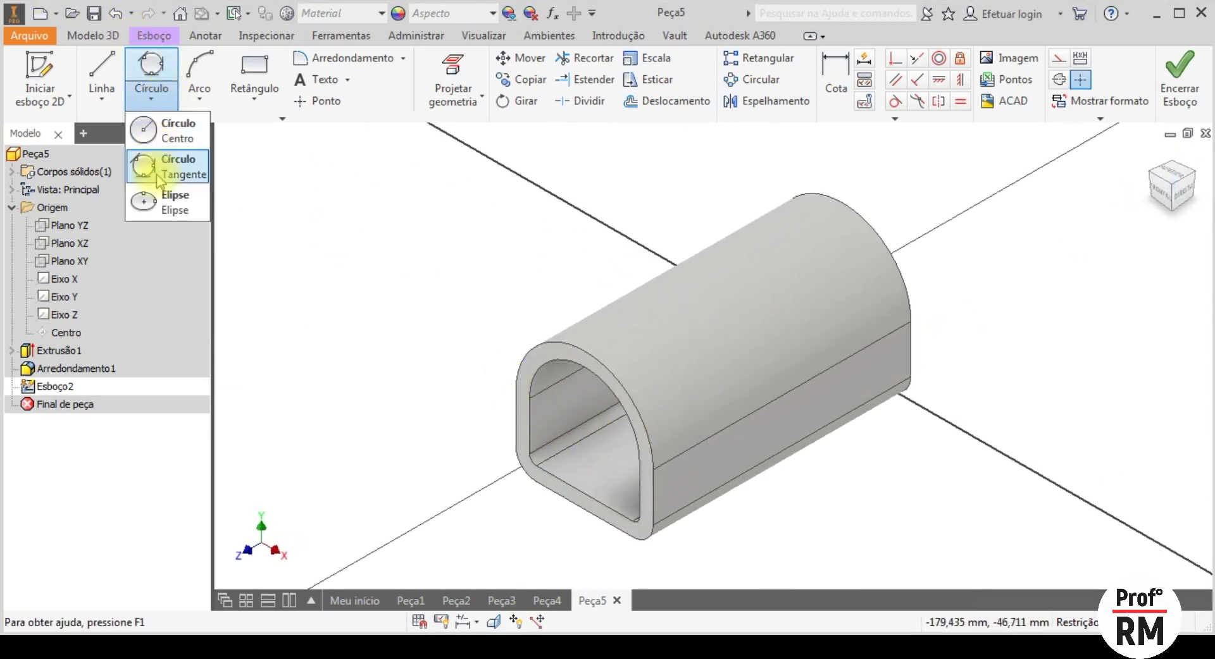
left_click(144, 130)
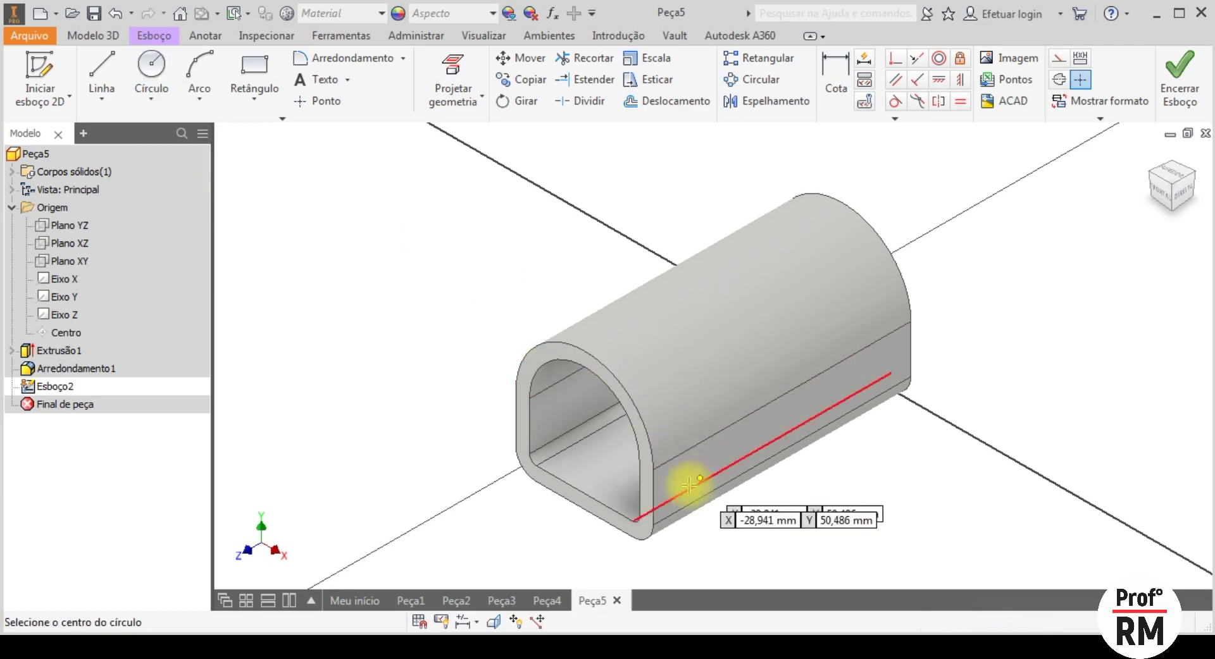
left_click(610, 465)
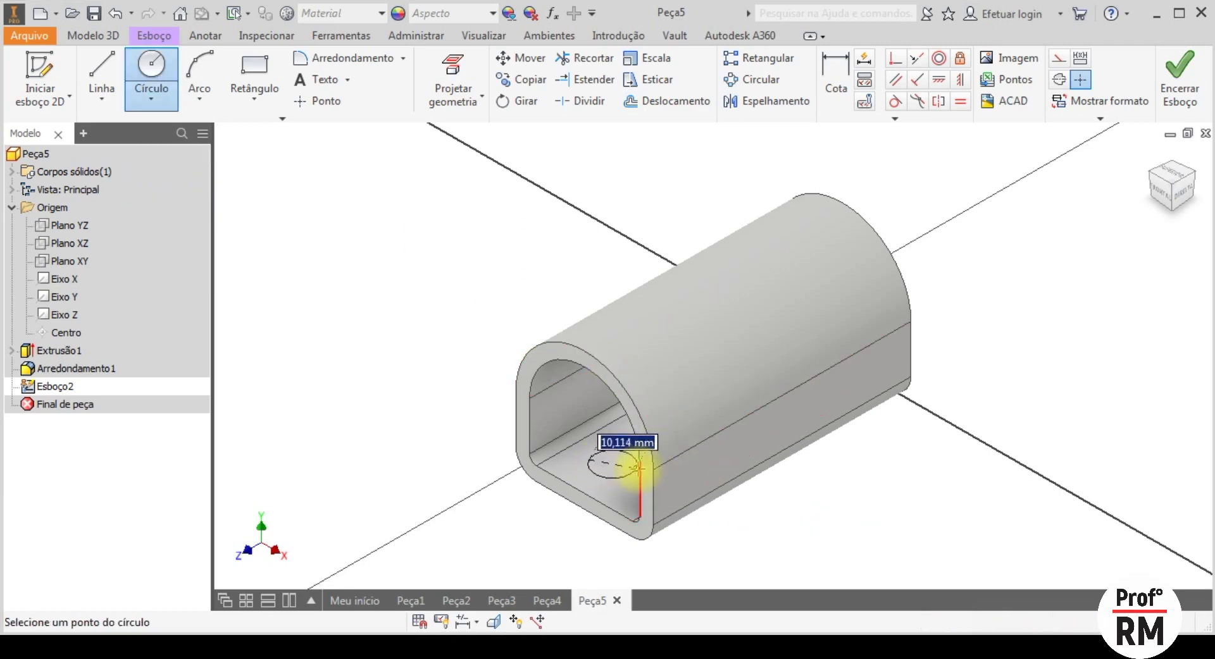
left_click(626, 468)
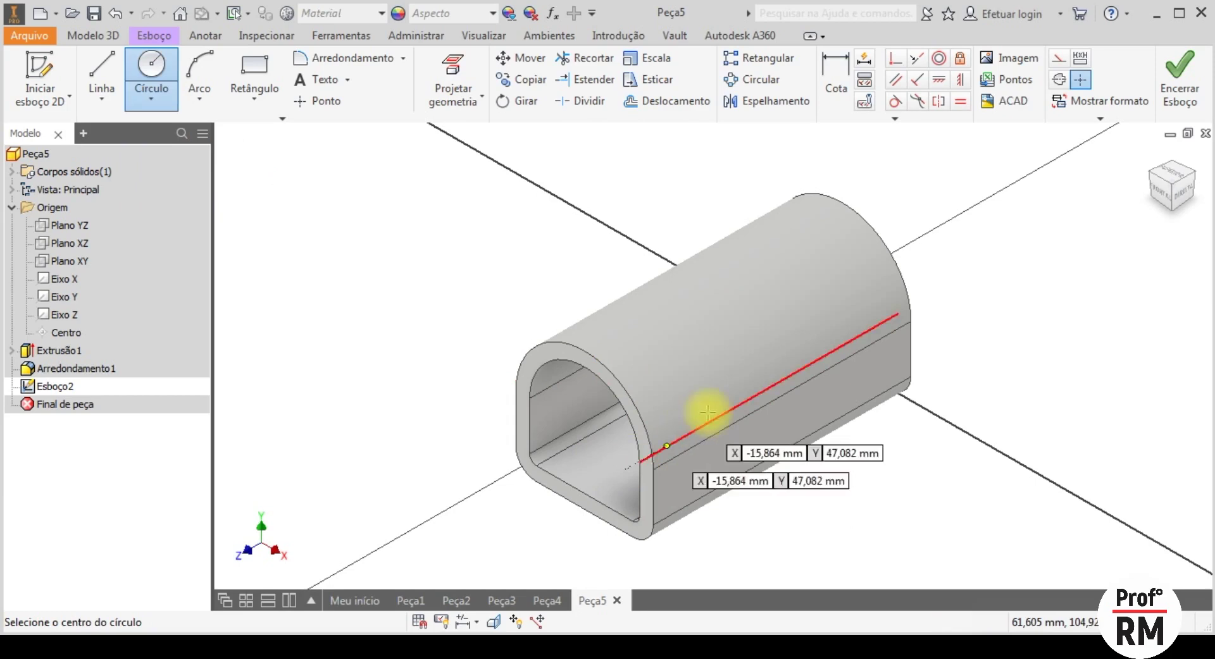
left_click(756, 369)
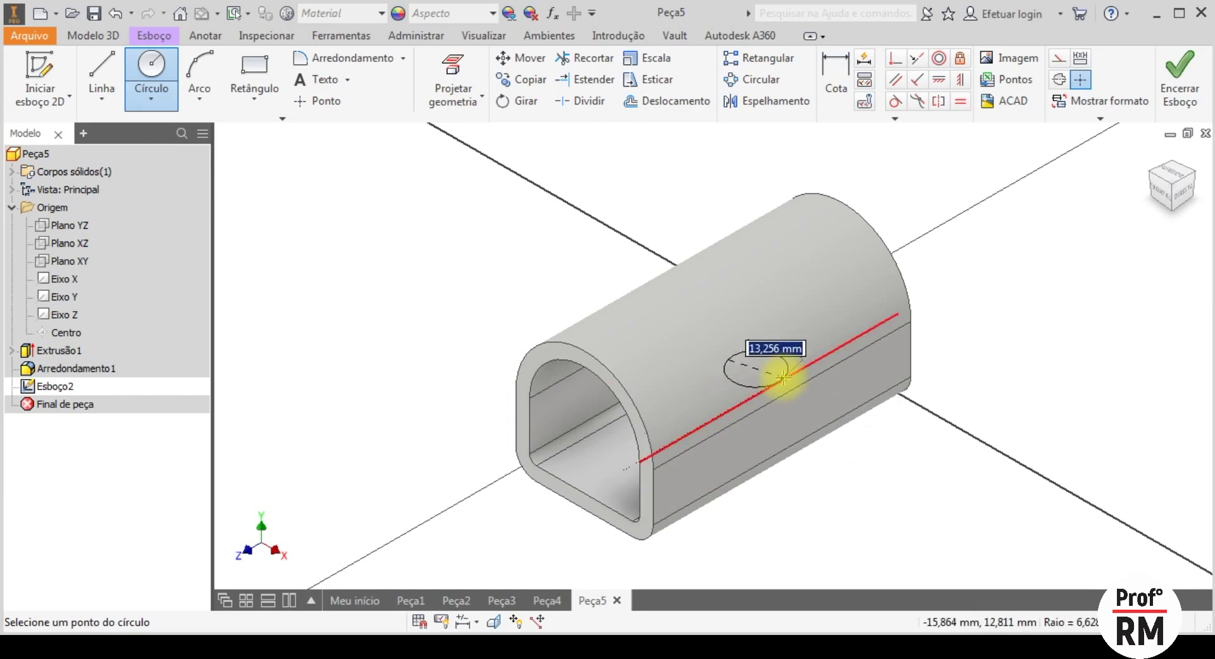
left_click(774, 373)
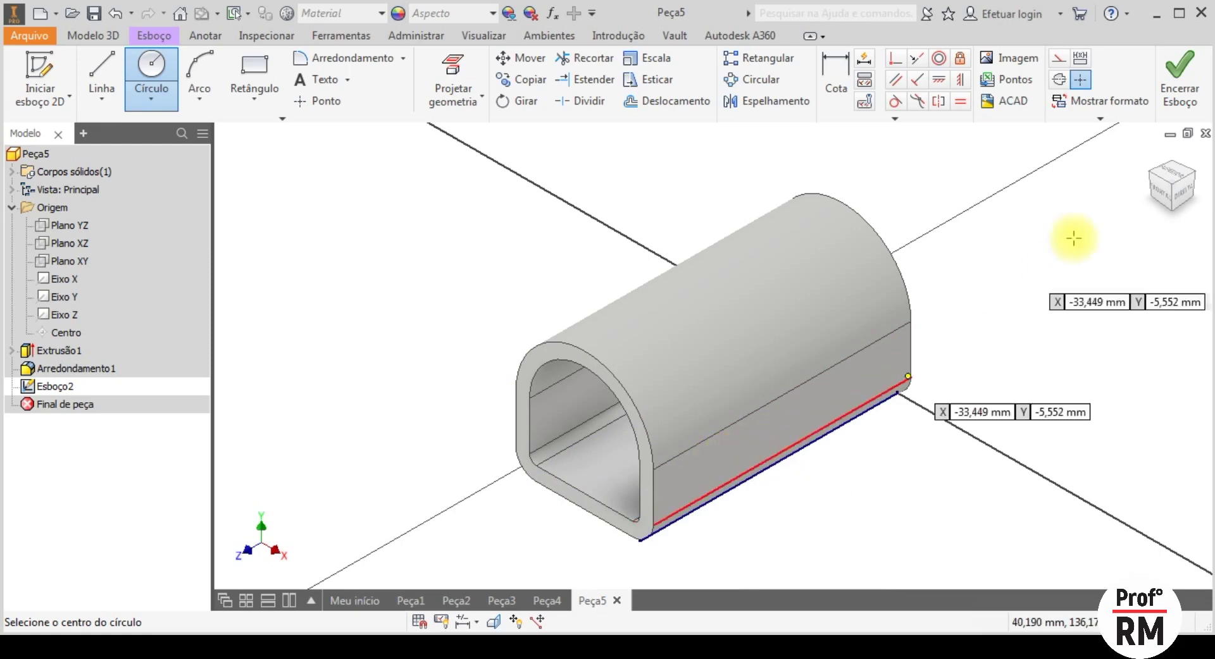
- View the base from below and move both circles closer to the middle of its width
left_click(1172, 210)
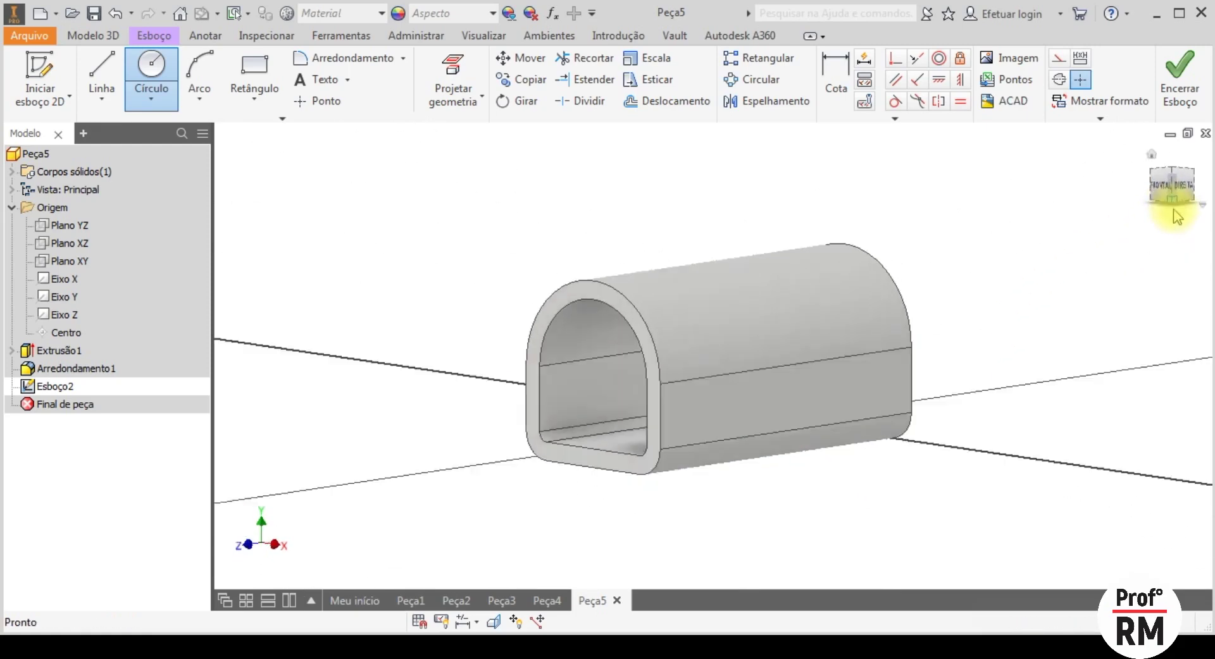
left_click(1172, 202)
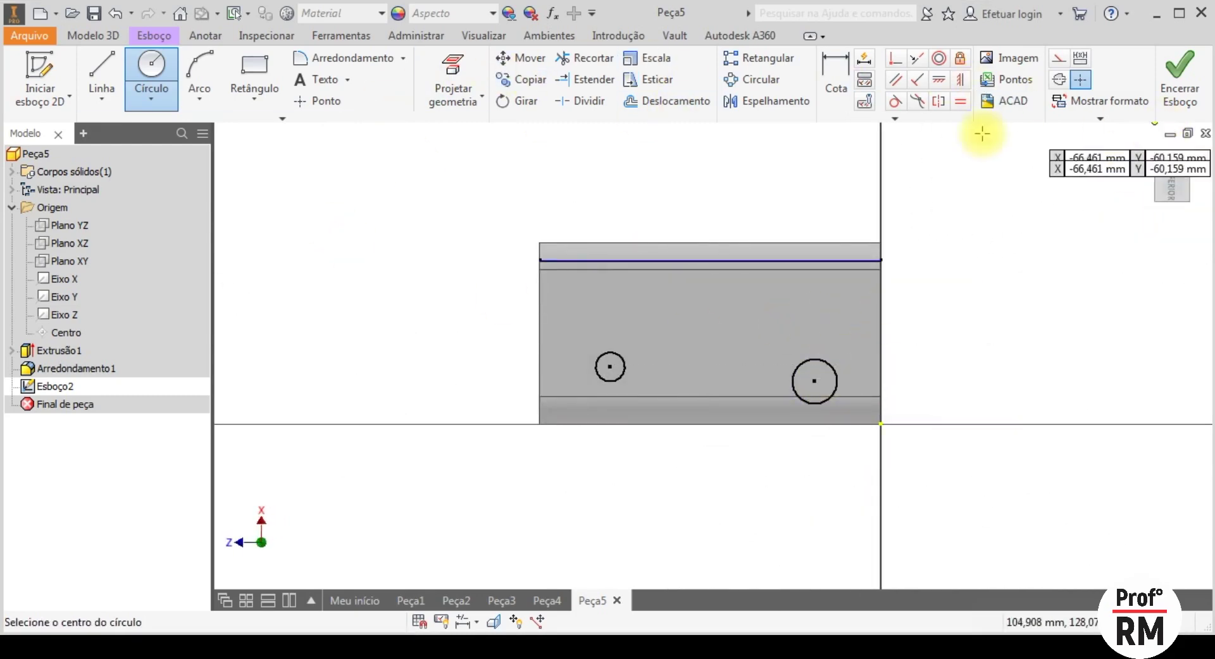
key("Escape")
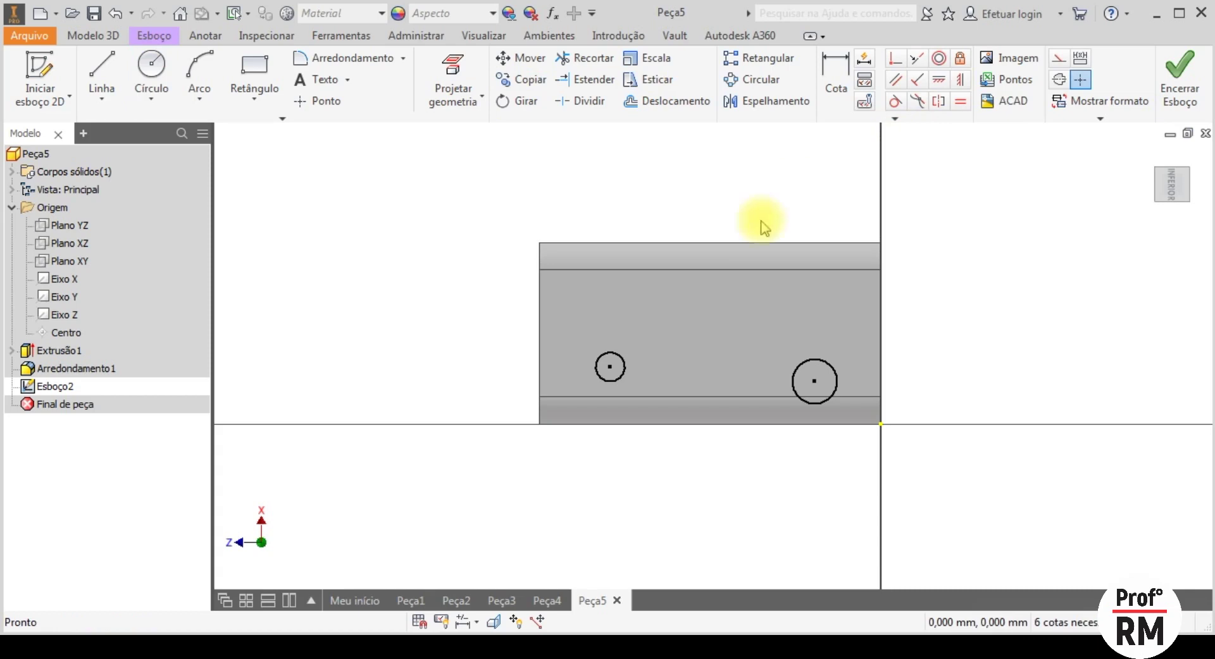
left_click_drag(611, 366, 603, 324)
left_click_drag(818, 378, 818, 328)
- Dimension the lengthwise distance between the two circles and set it to 50 mm
left_click(841, 64)
left_click(601, 314)
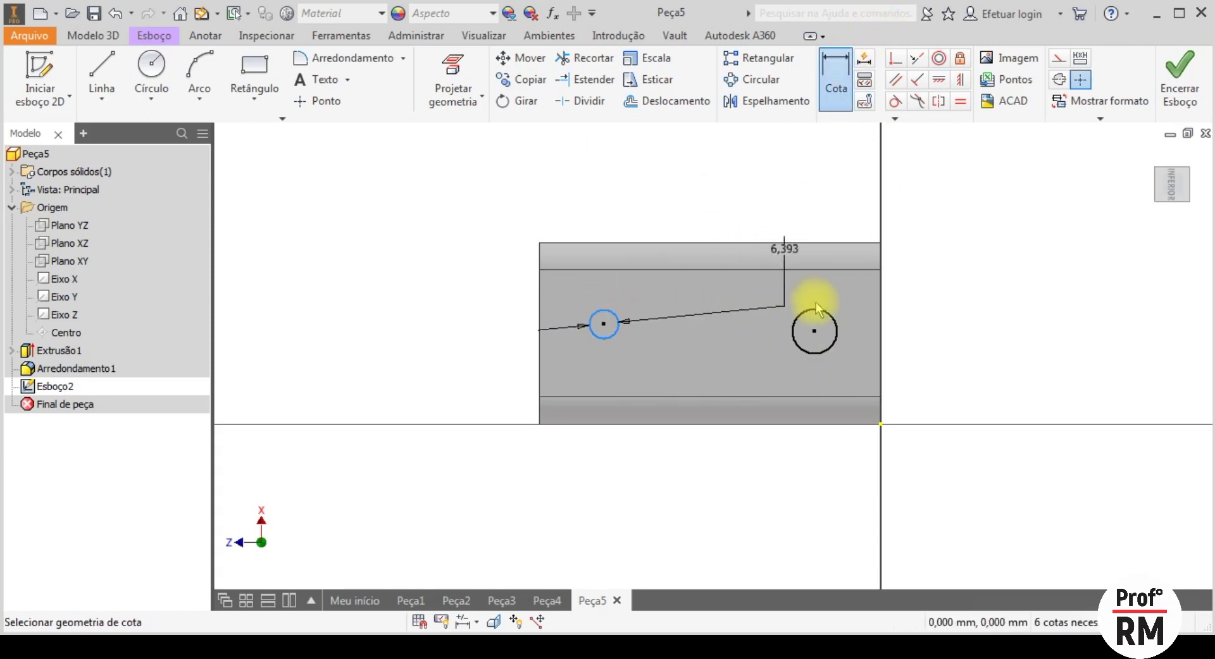
left_click(745, 219)
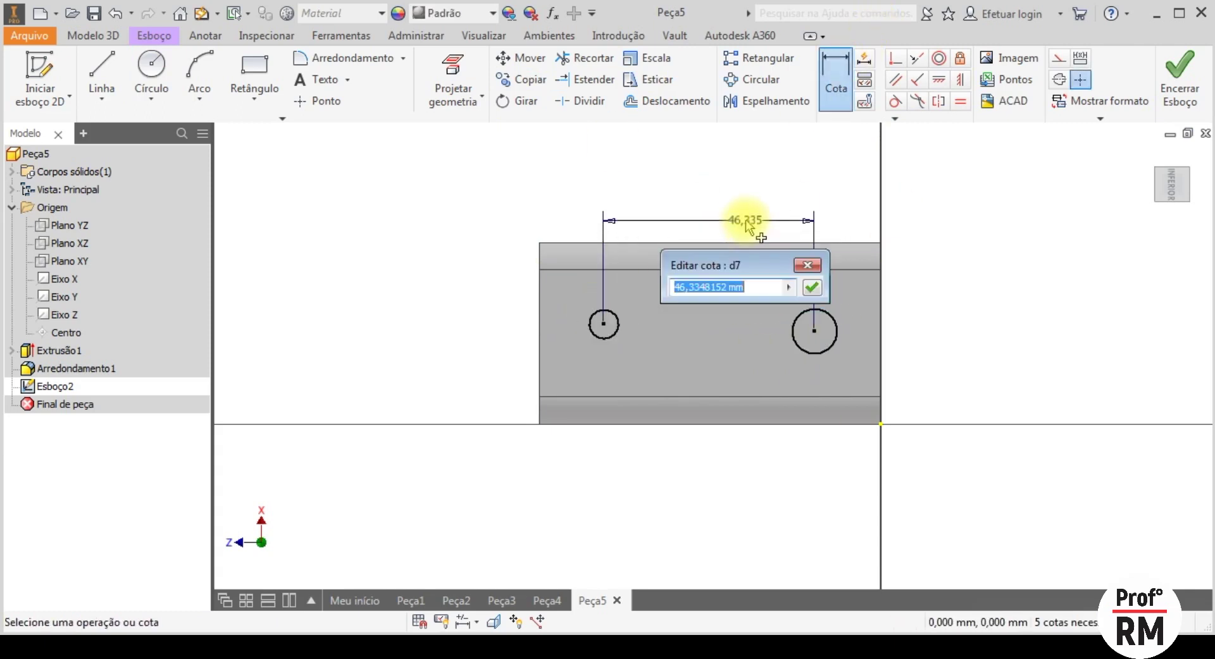
type("50")
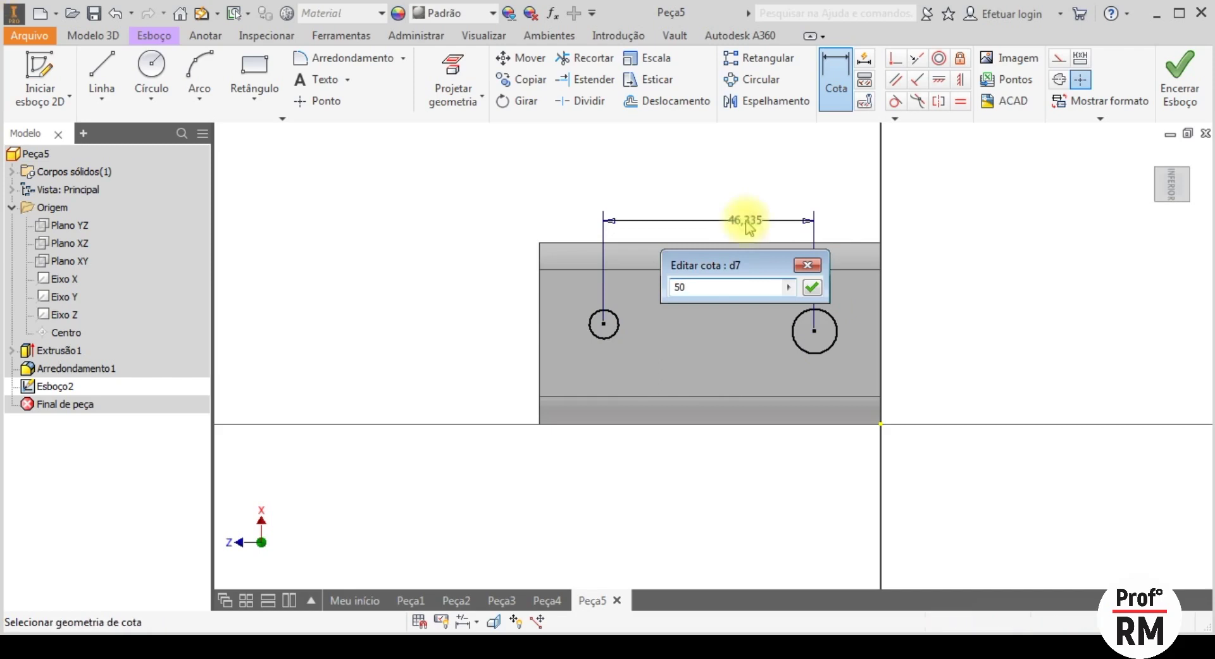
key("Return")
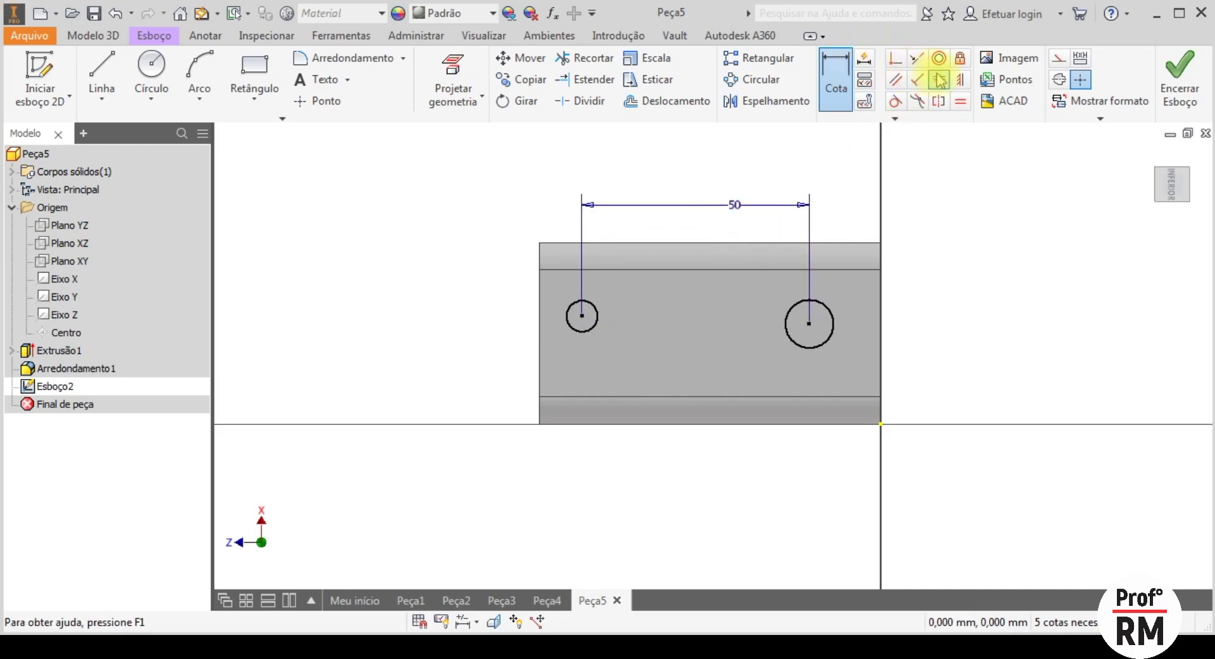
- Align the two circle centres along the profile's length with a vertical constraint
left_click(960, 79)
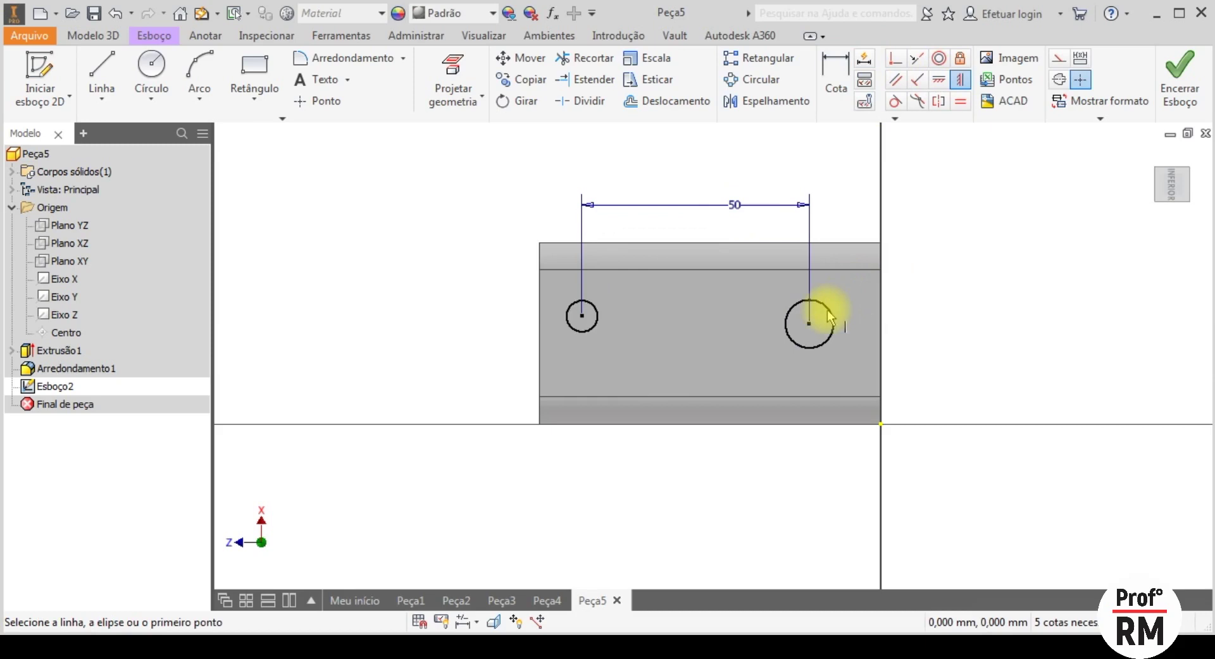
left_click(808, 325)
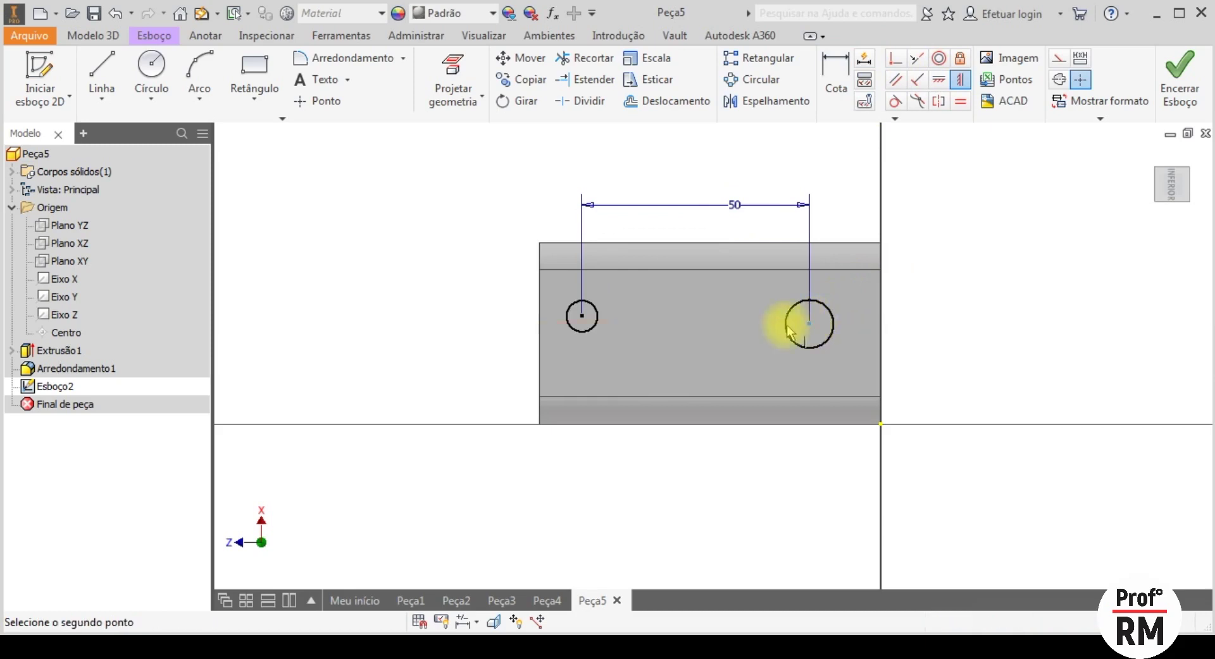
left_click(582, 316)
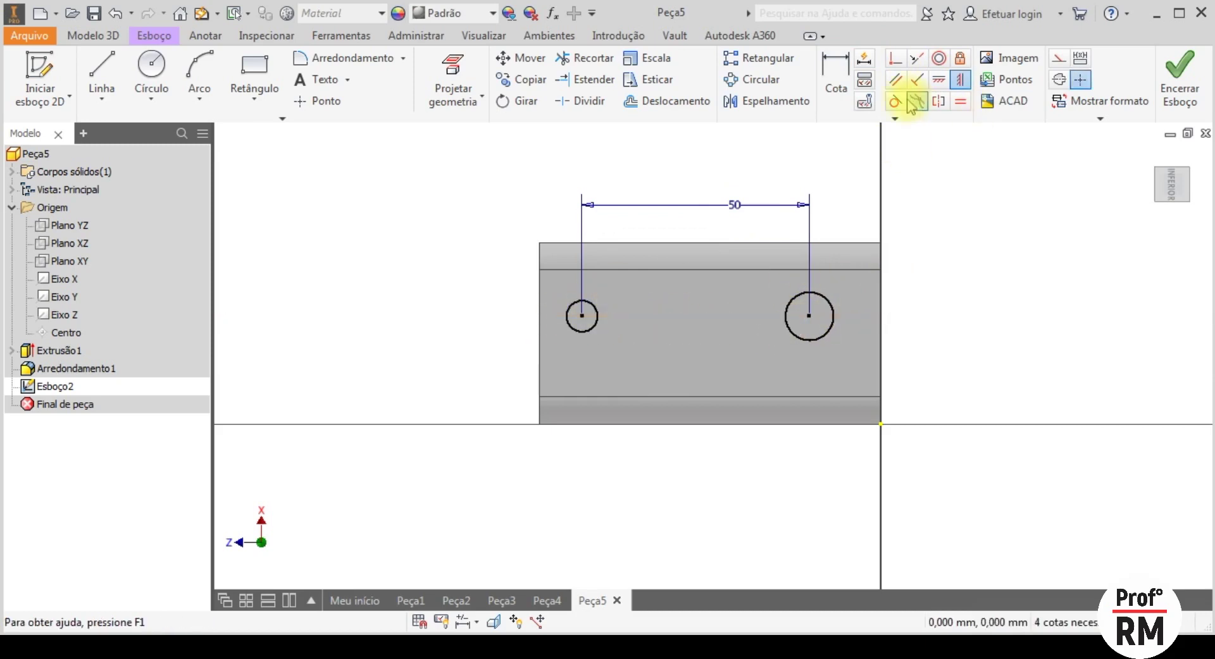
- Dimension the larger circle's centre from the profile's long outer edge opposite the origin and set the distance to 20 mm
left_click(839, 63)
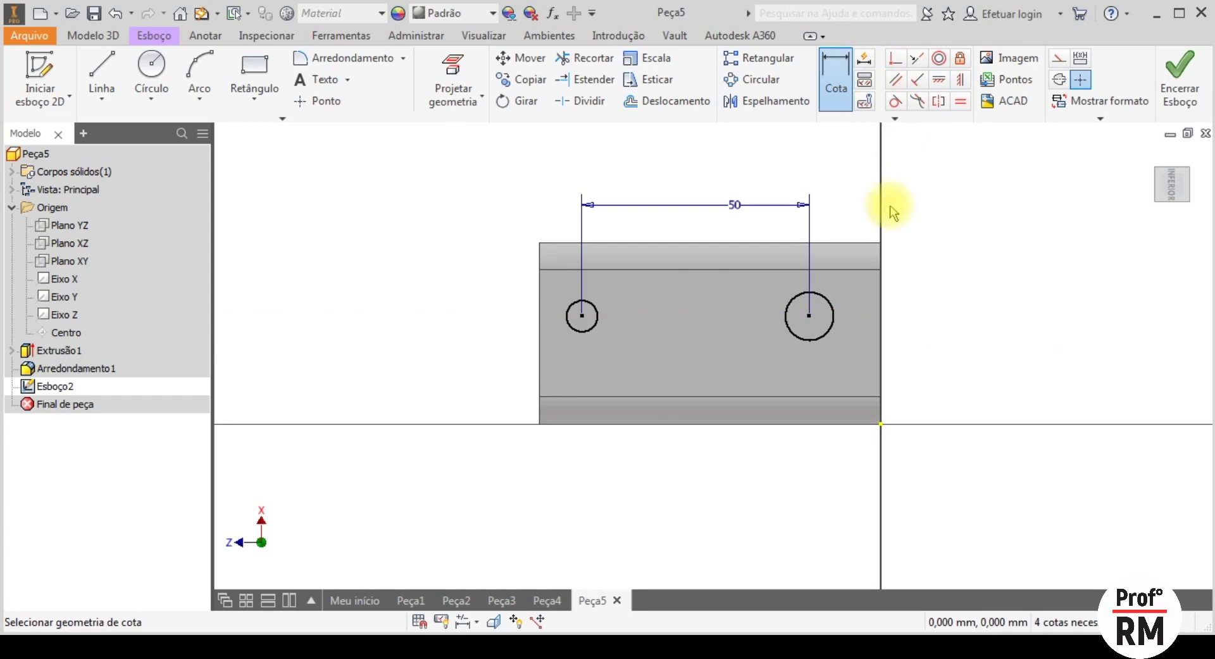
left_click(852, 243)
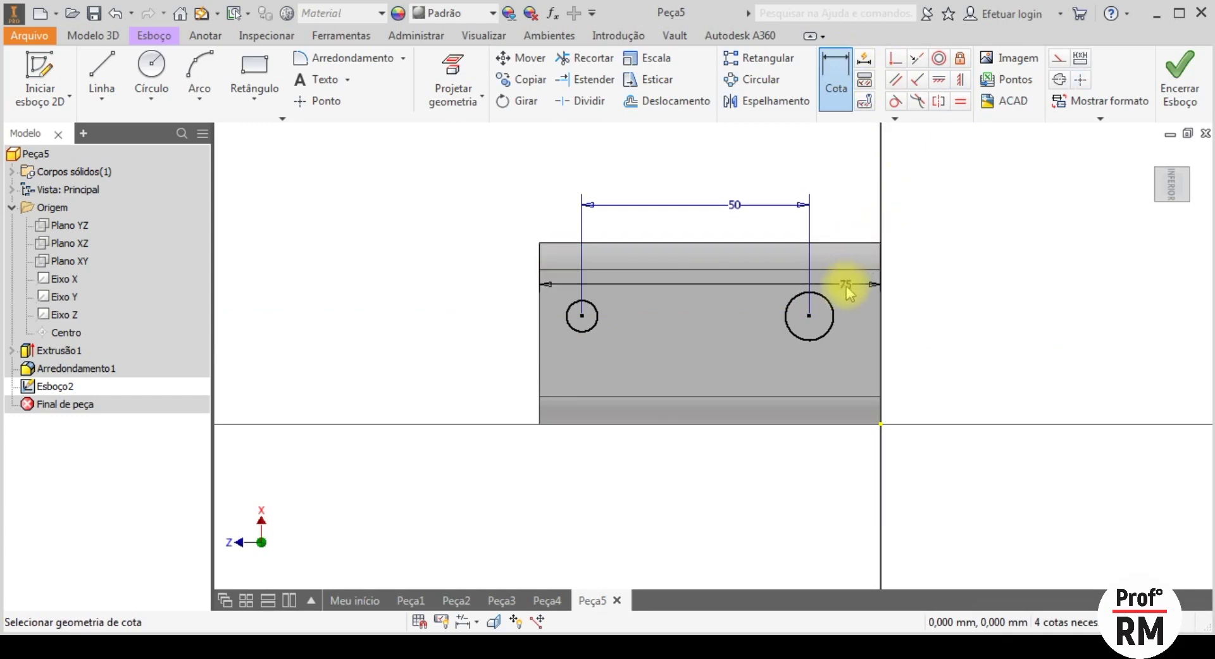
left_click(830, 302)
left_click(923, 302)
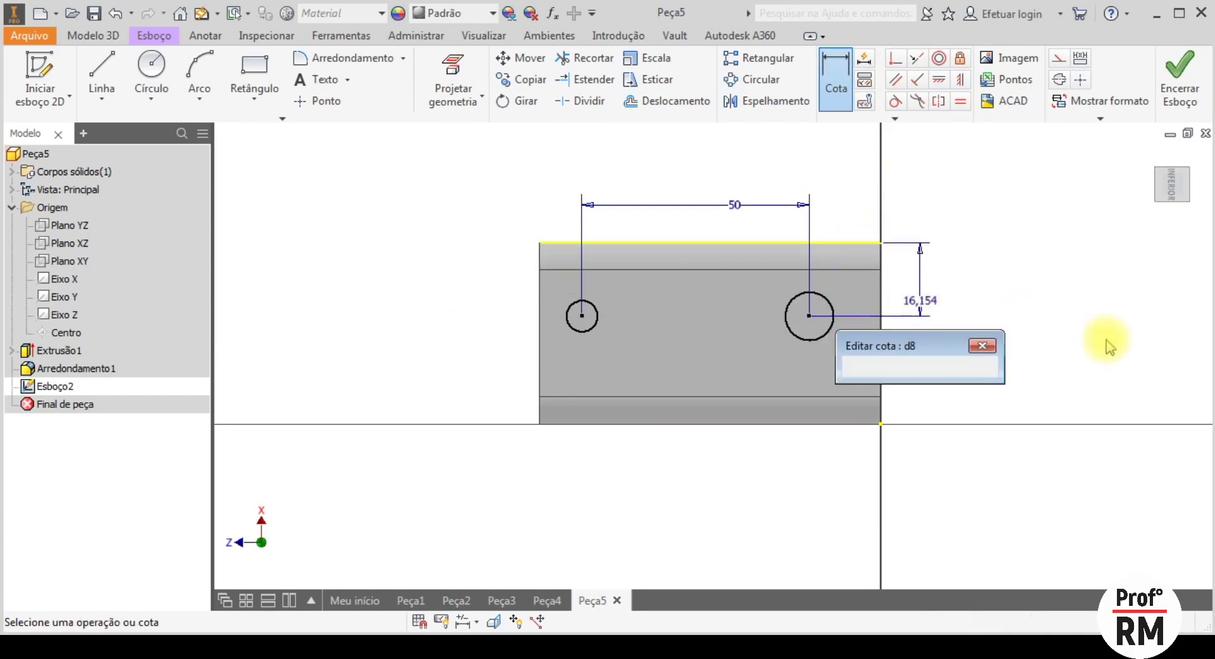
type("20")
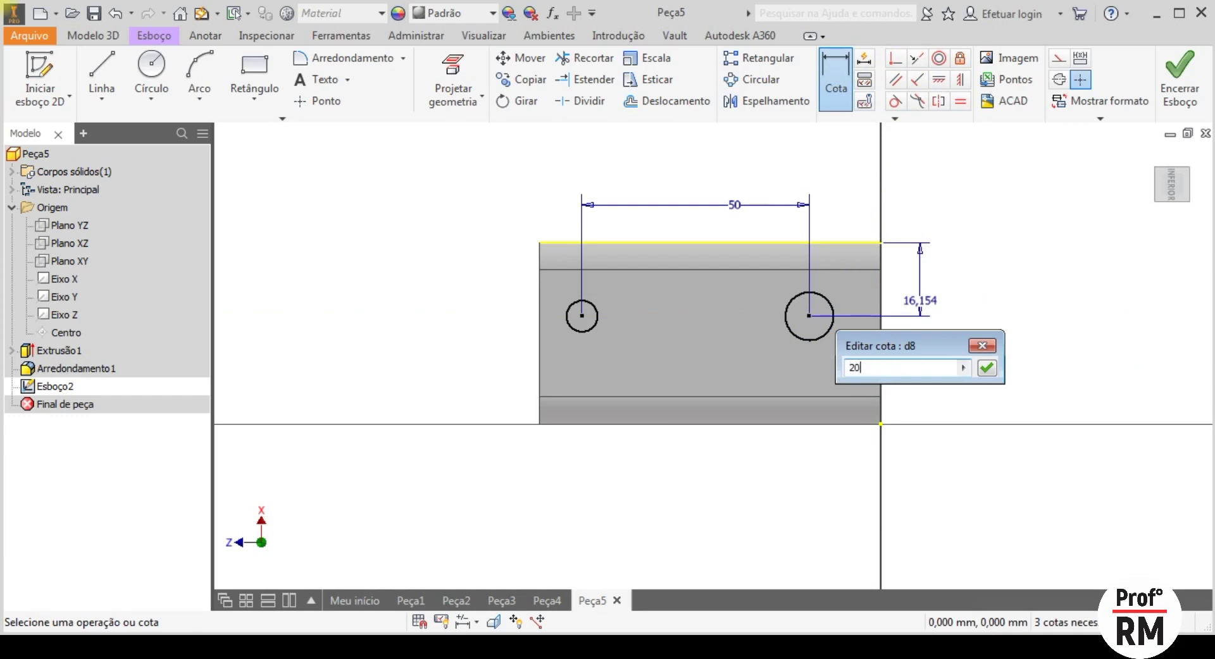
key("Return")
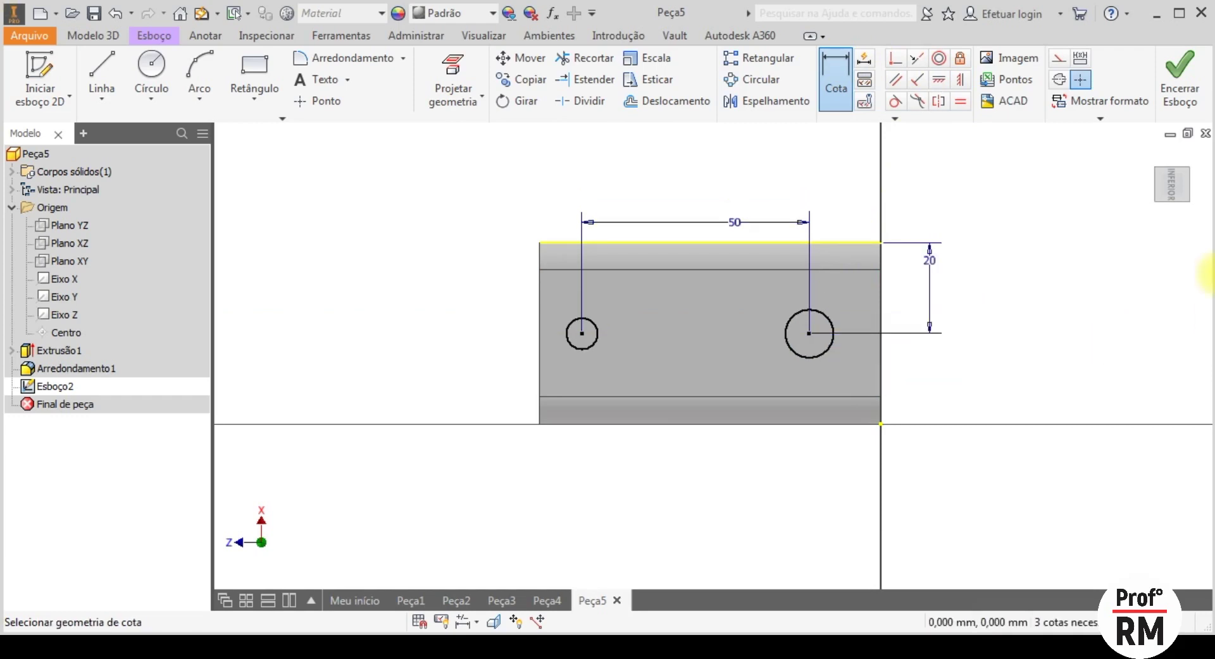
- Apply an equal constraint between the two circles
left_click(959, 101)
left_click(795, 327)
left_click(598, 335)
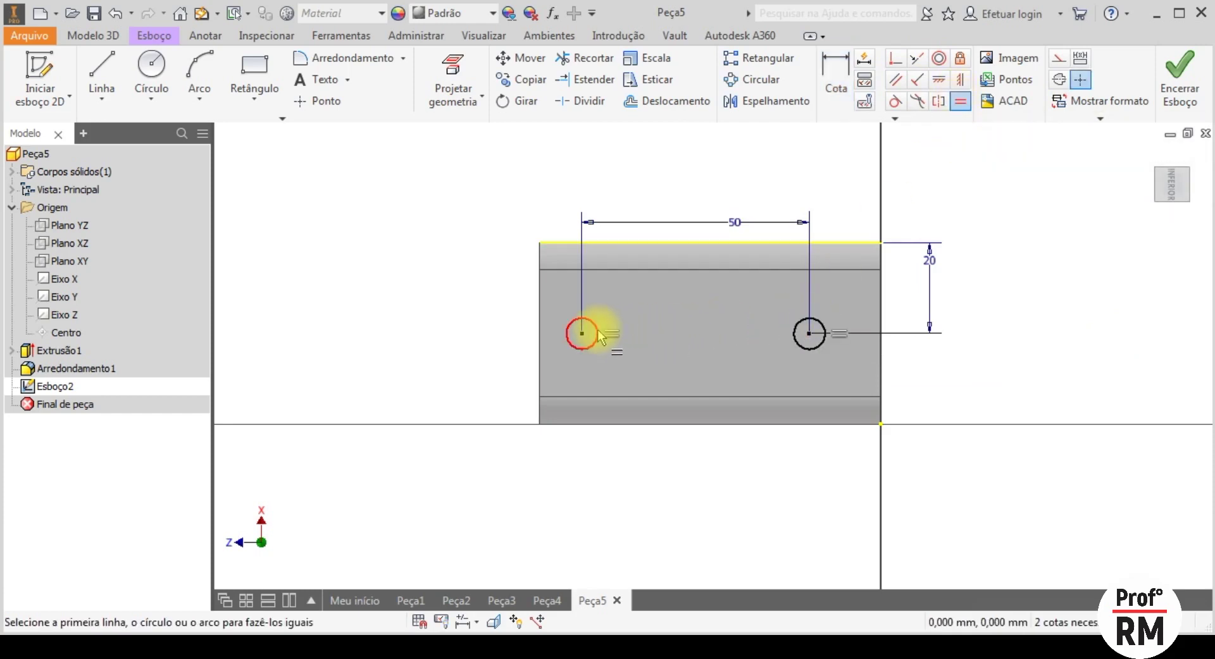
- Dimension the diameter of the circle nearer the origin and set it to 10 mm
left_click(834, 66)
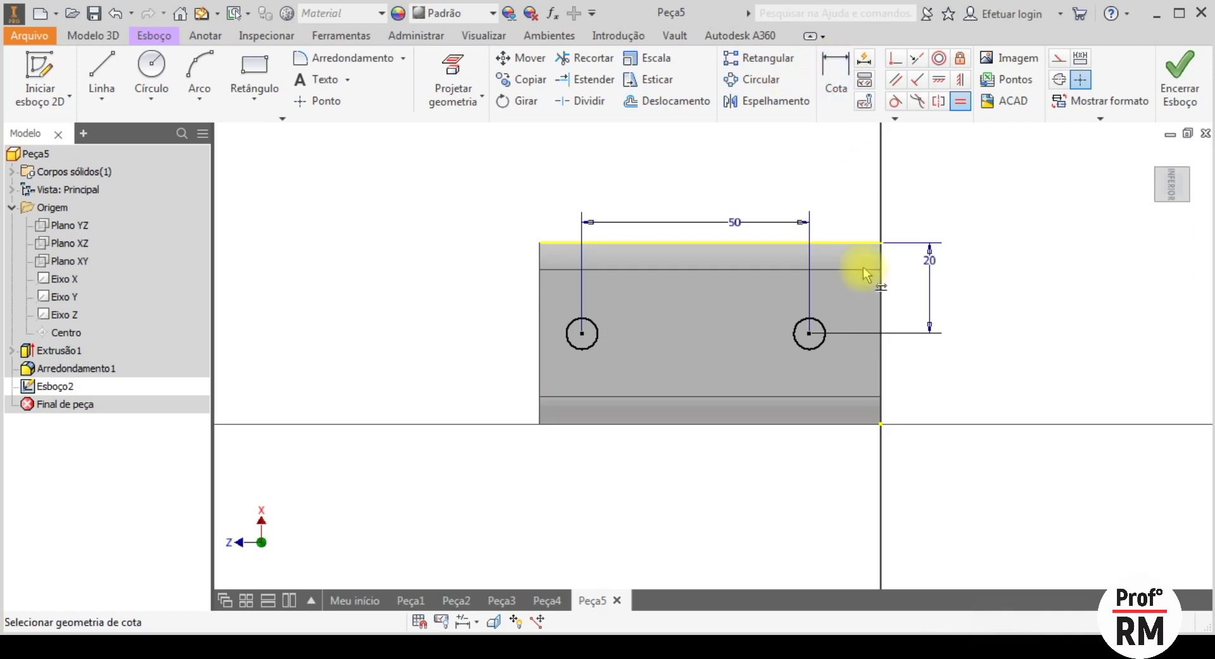
left_click(822, 325)
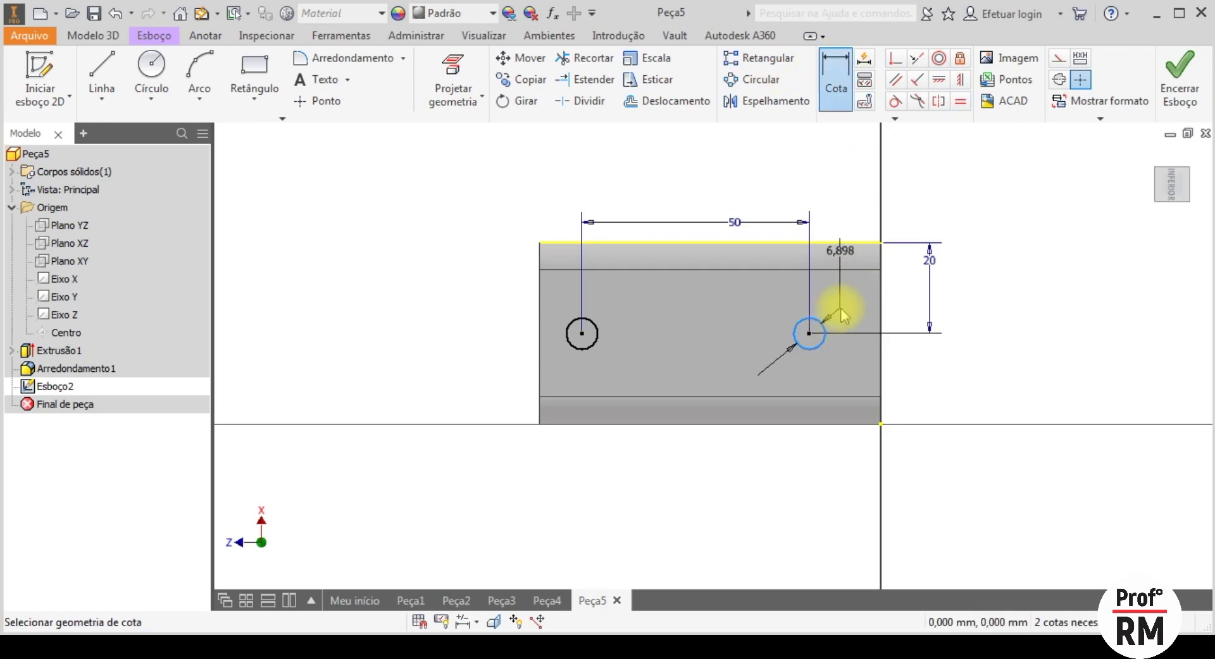
left_click(841, 313)
type("10")
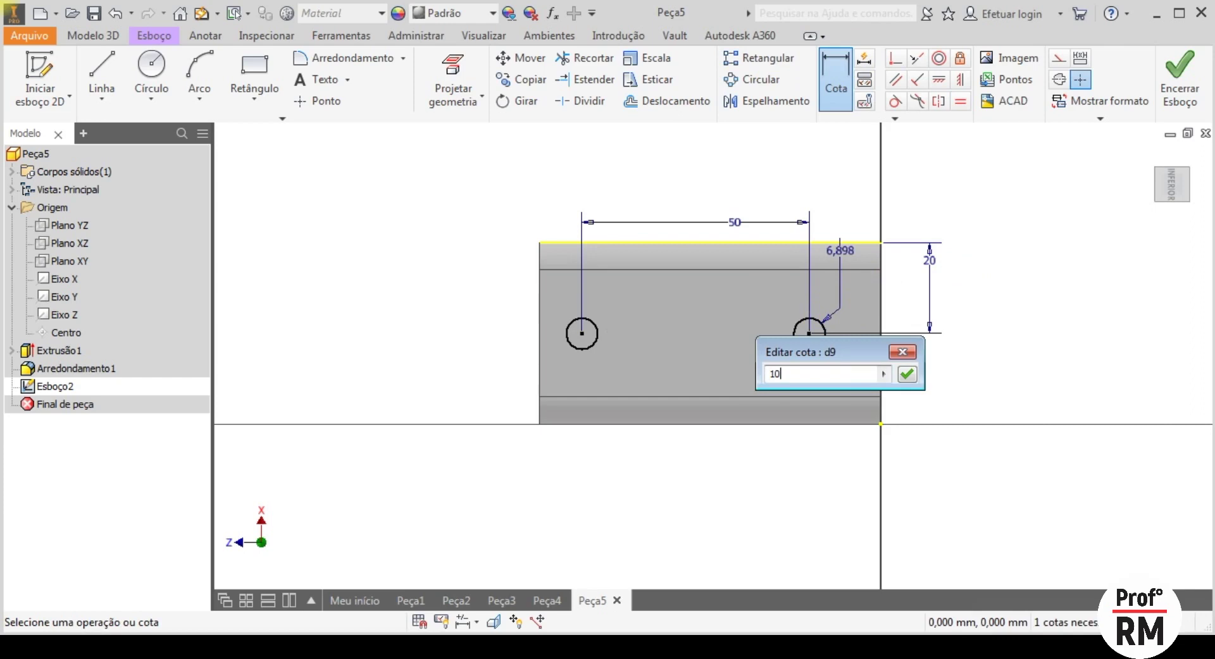
key("Return")
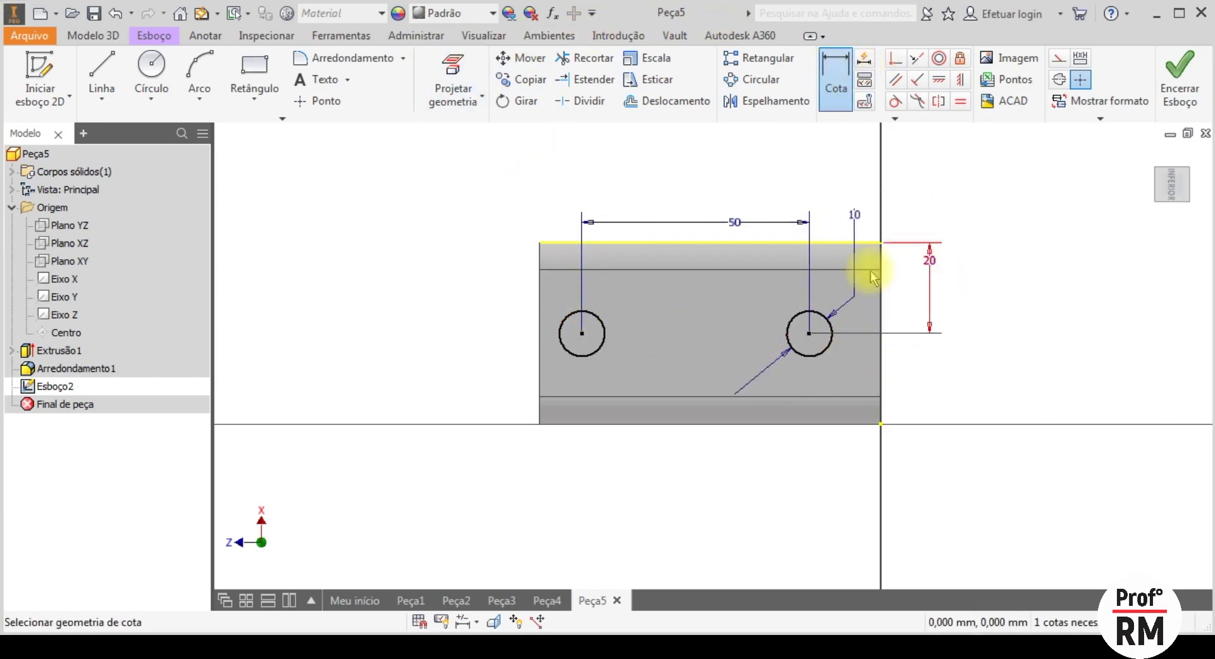
- Dimension that circle's centre from the profile's nearest end edge, set the distance to 12,5 mm, and finish the sketch
left_click(821, 356)
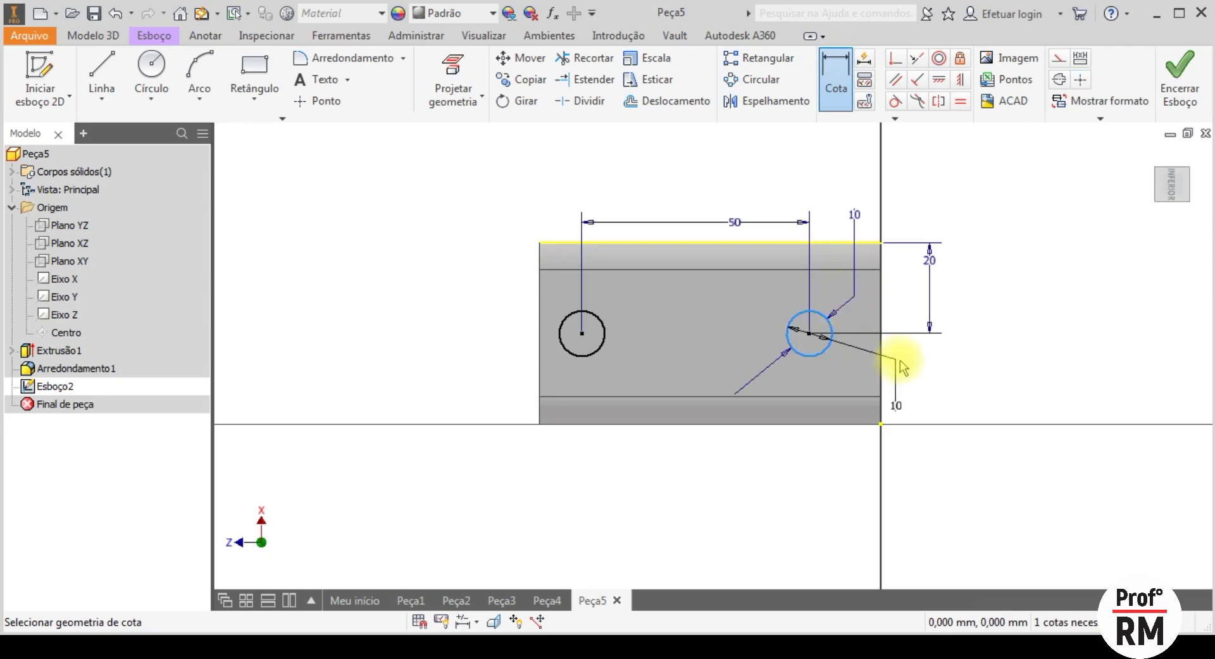
left_click(881, 356)
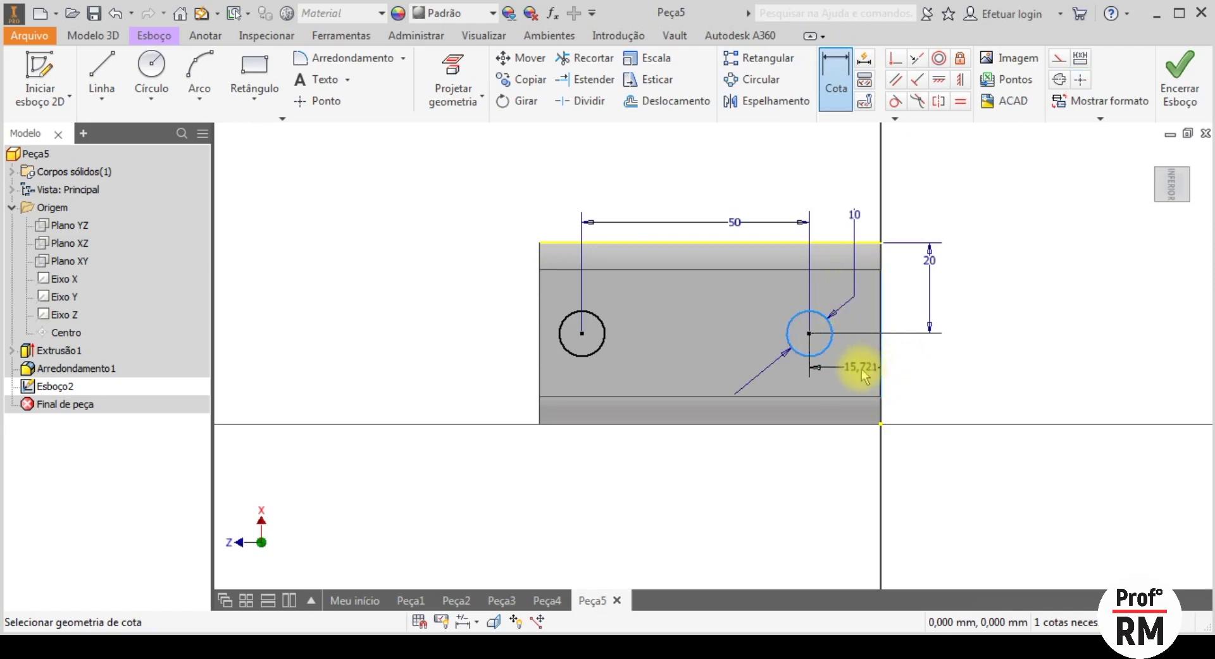
left_click(917, 367)
type("12")
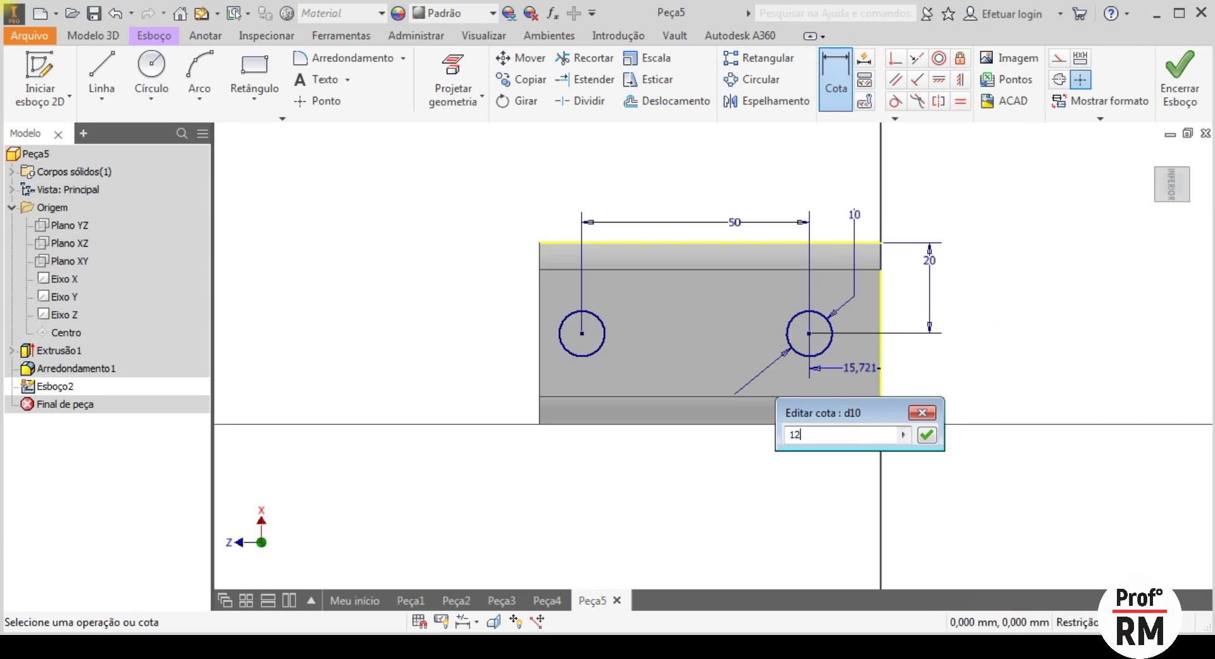
type(",5")
key("Return")
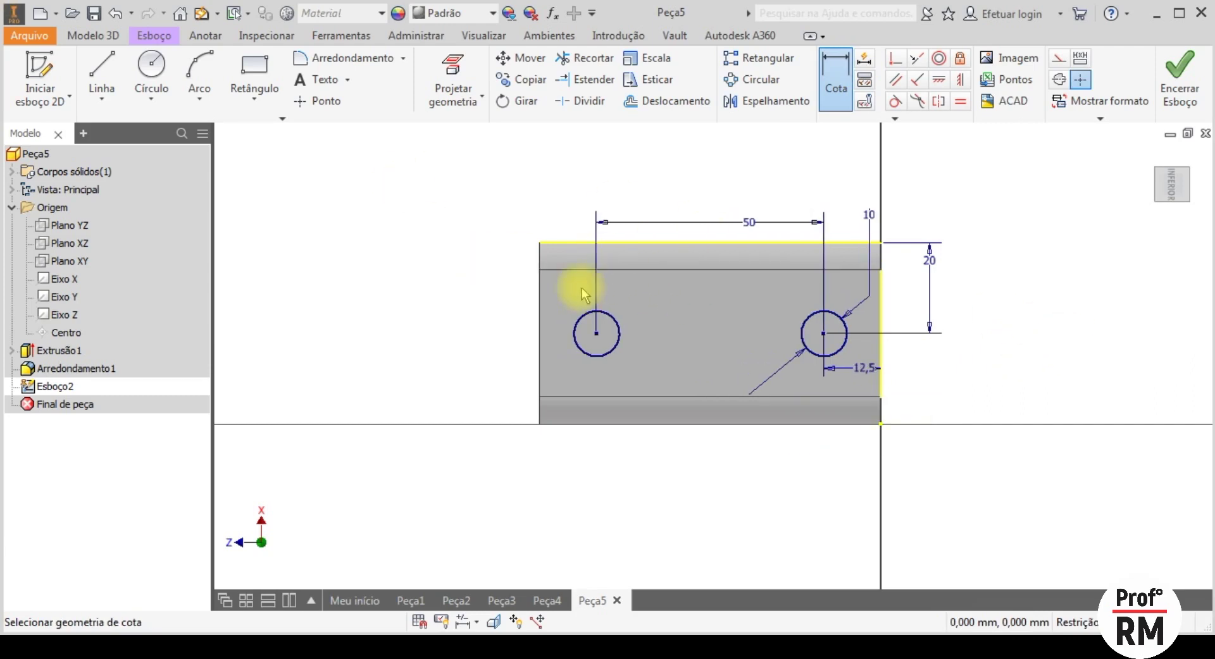
left_click(1177, 73)
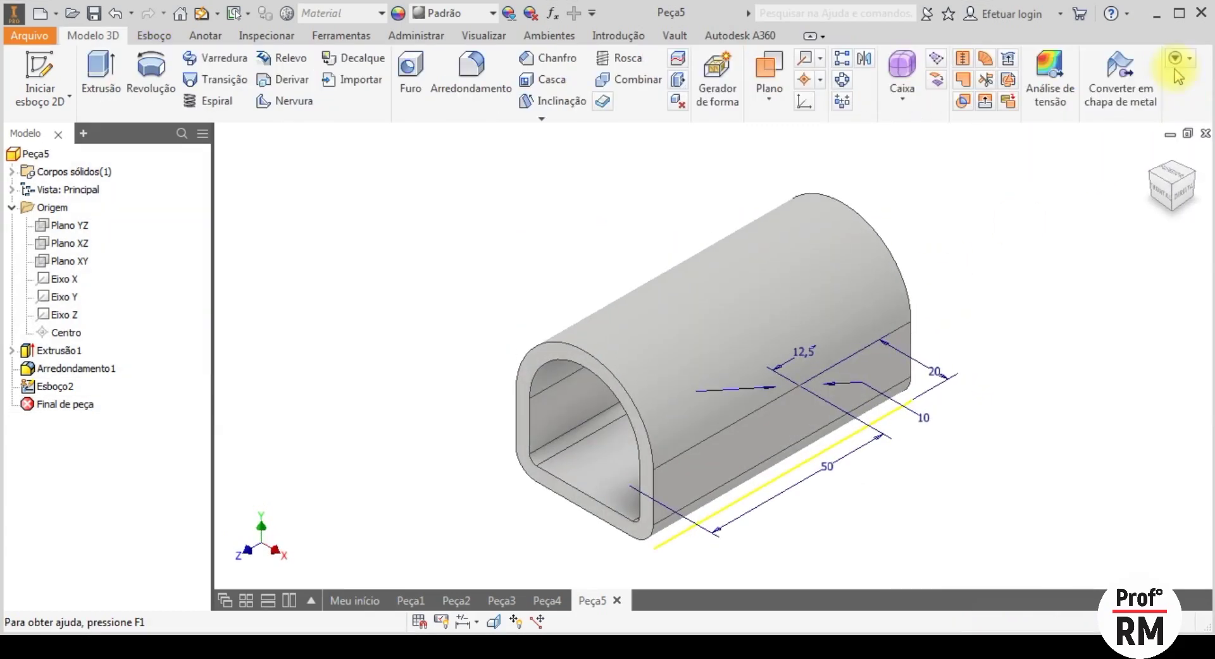
- Set up an Extrude cut with both 10 mm circles on the underside of the base as profiles
left_click(97, 72)
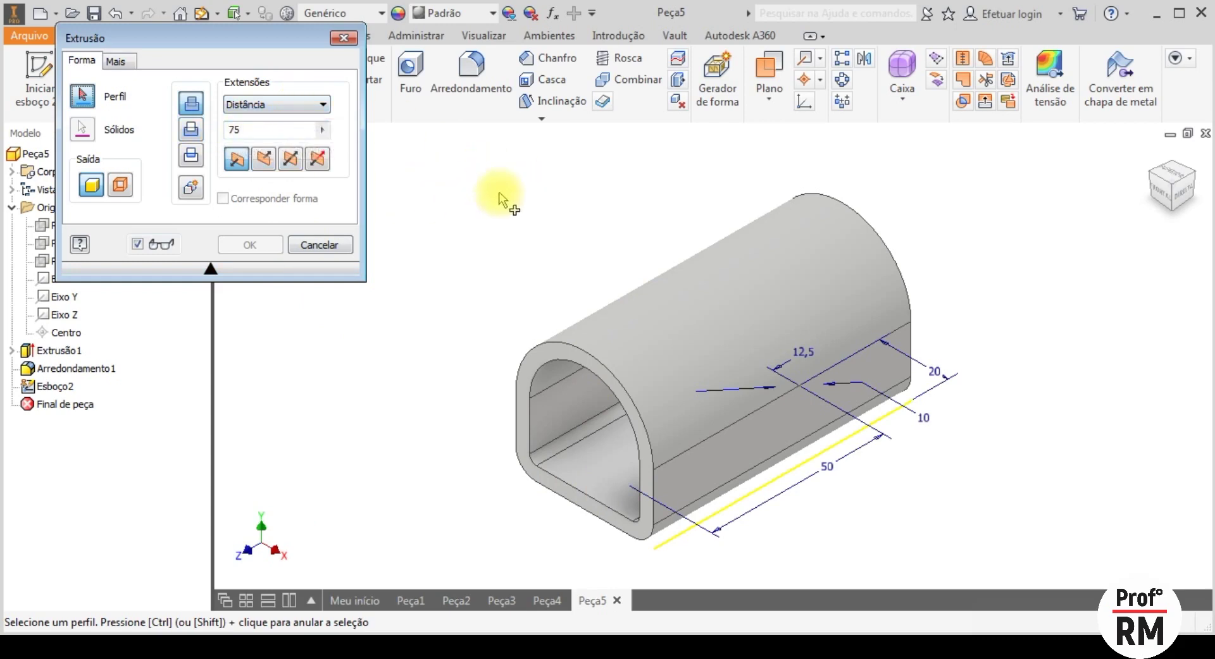
left_click(1173, 221)
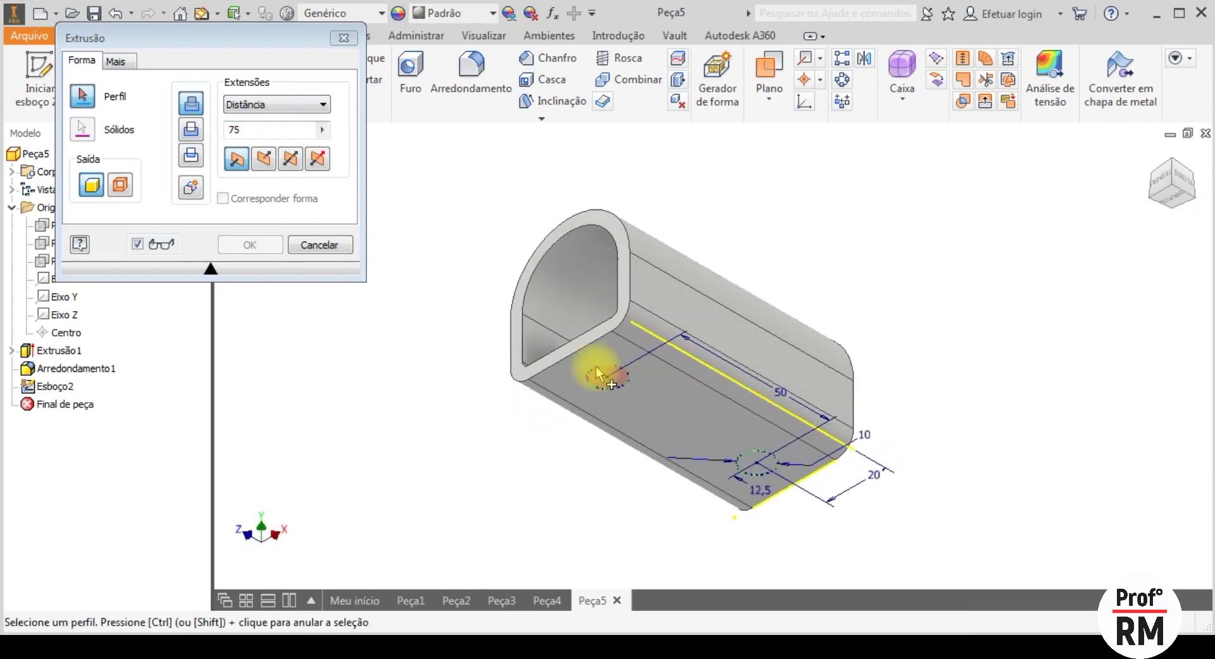
left_click(598, 378)
left_click(750, 467)
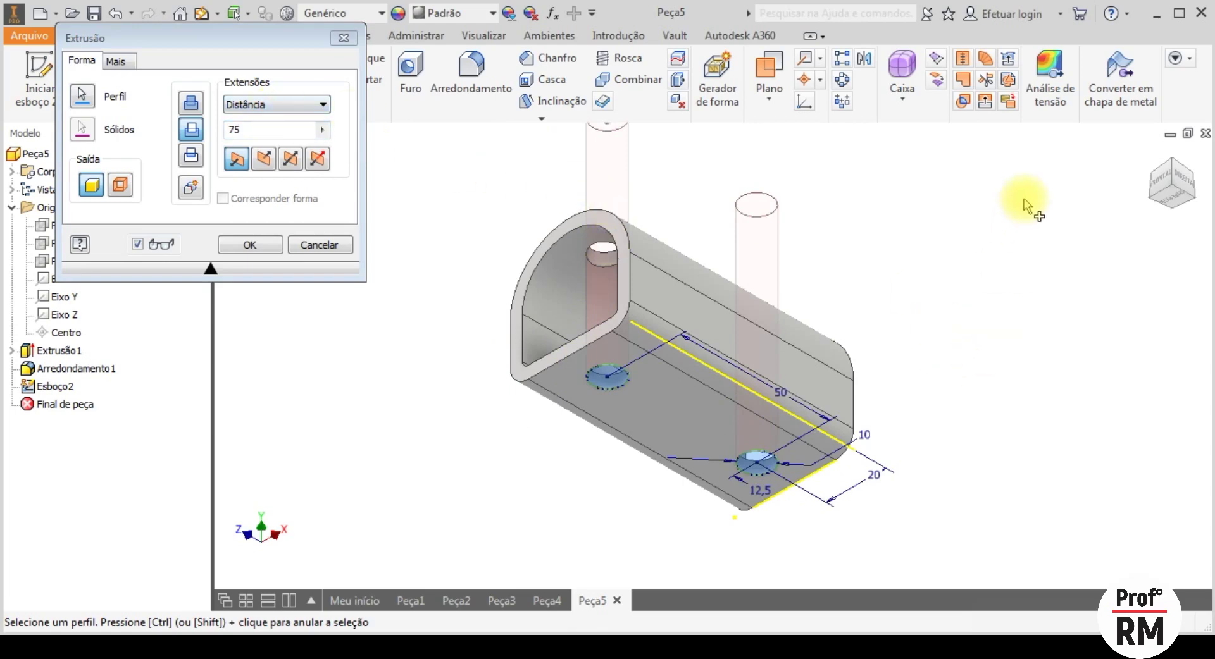
- Try the "Para seguinte" extent for the cut of the two circles
left_click(288, 111)
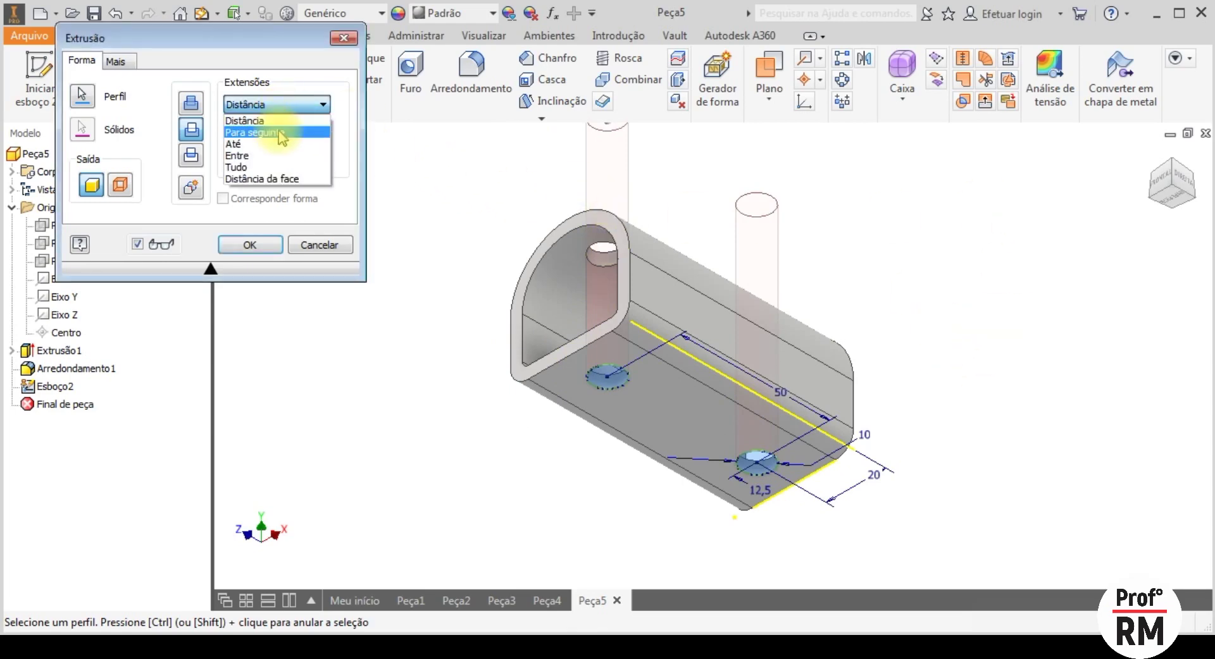
left_click(281, 133)
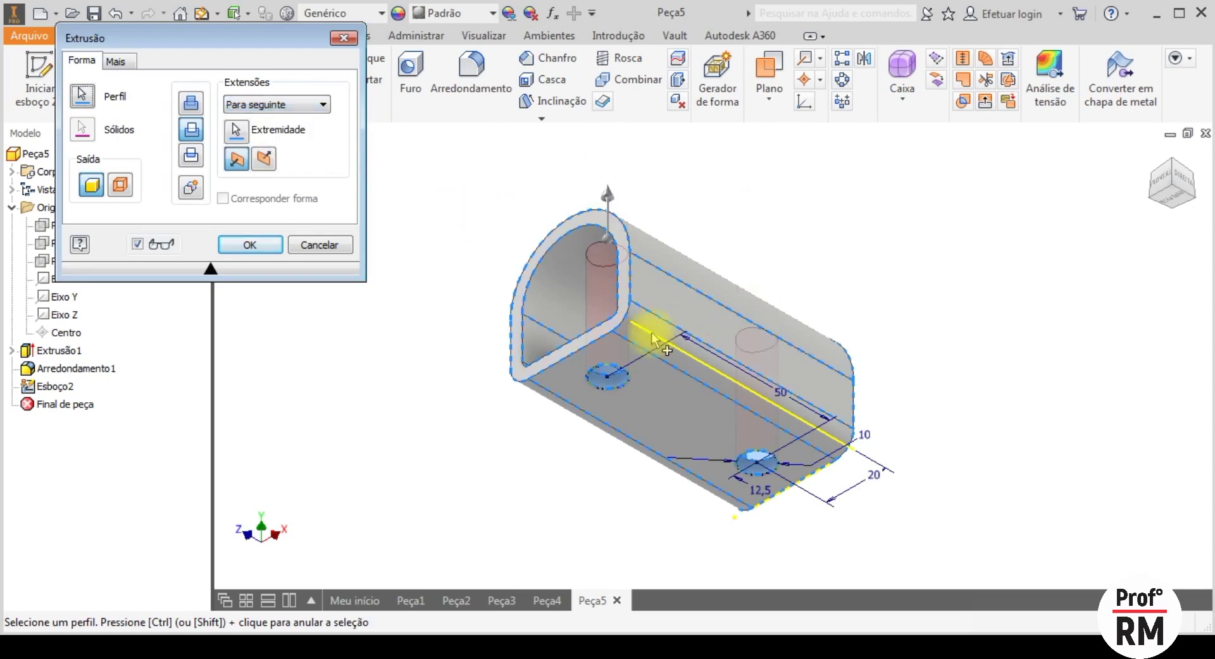
left_click(596, 373)
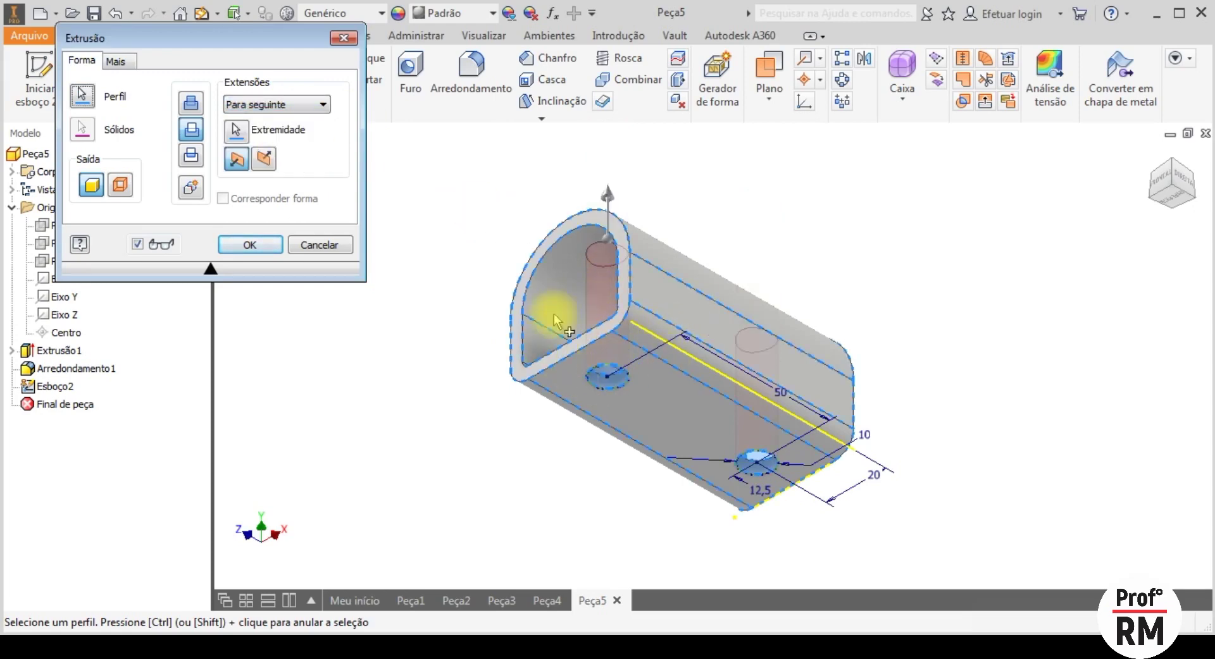
left_click(301, 107)
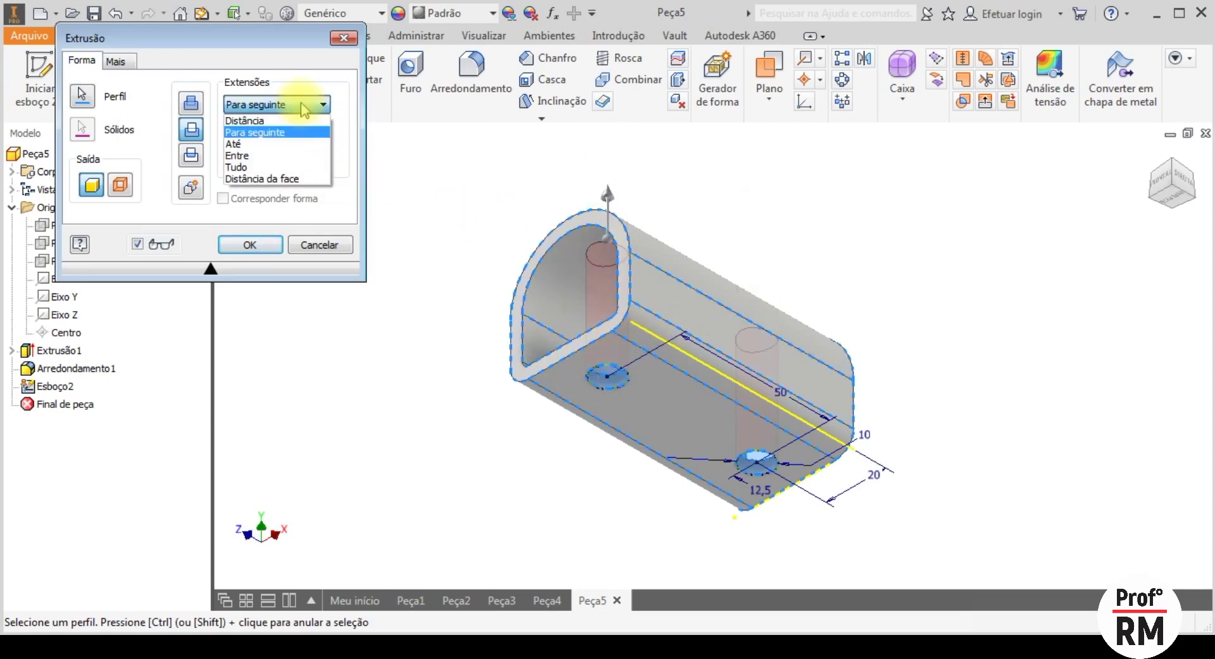
left_click(279, 119)
- Set the cut's extent to "Tudo" and create the holes through both the base and the arched wall
left_click(316, 105)
left_click(283, 167)
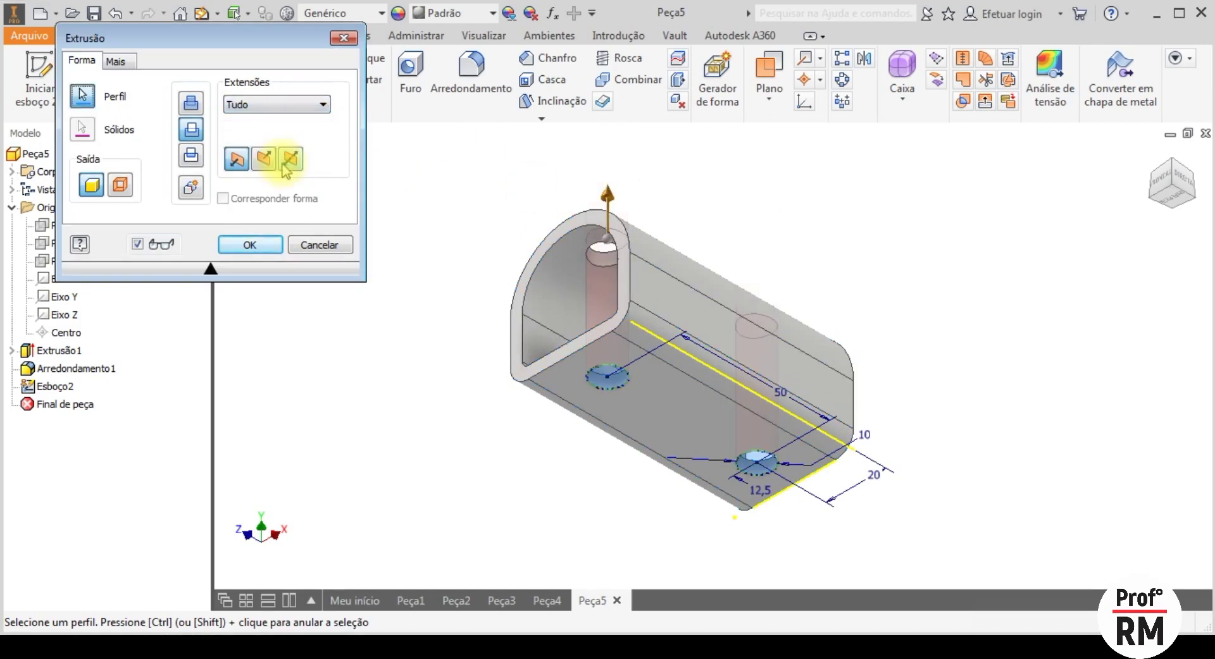
left_click(250, 245)
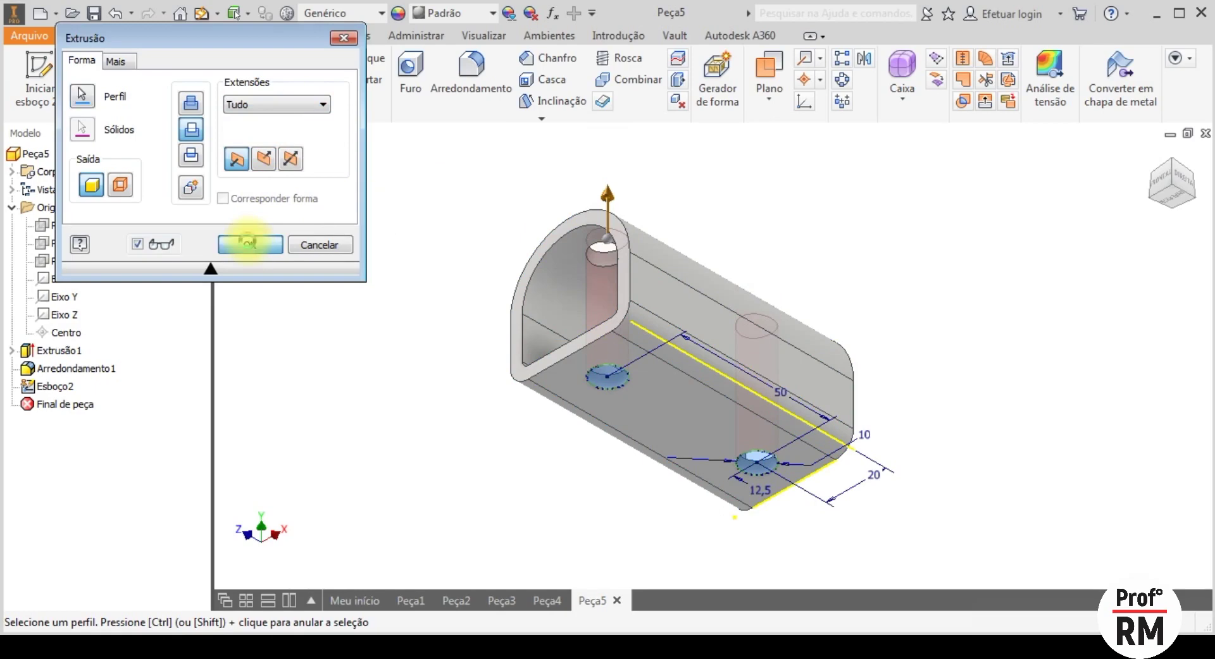
left_click(1171, 171)
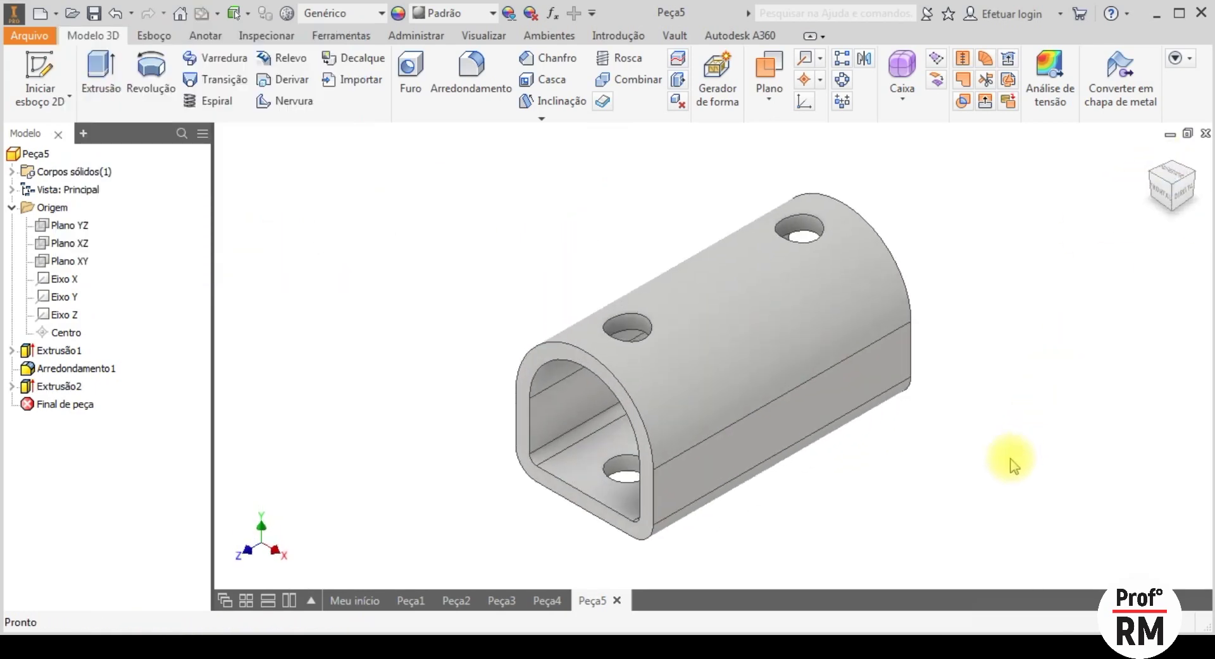